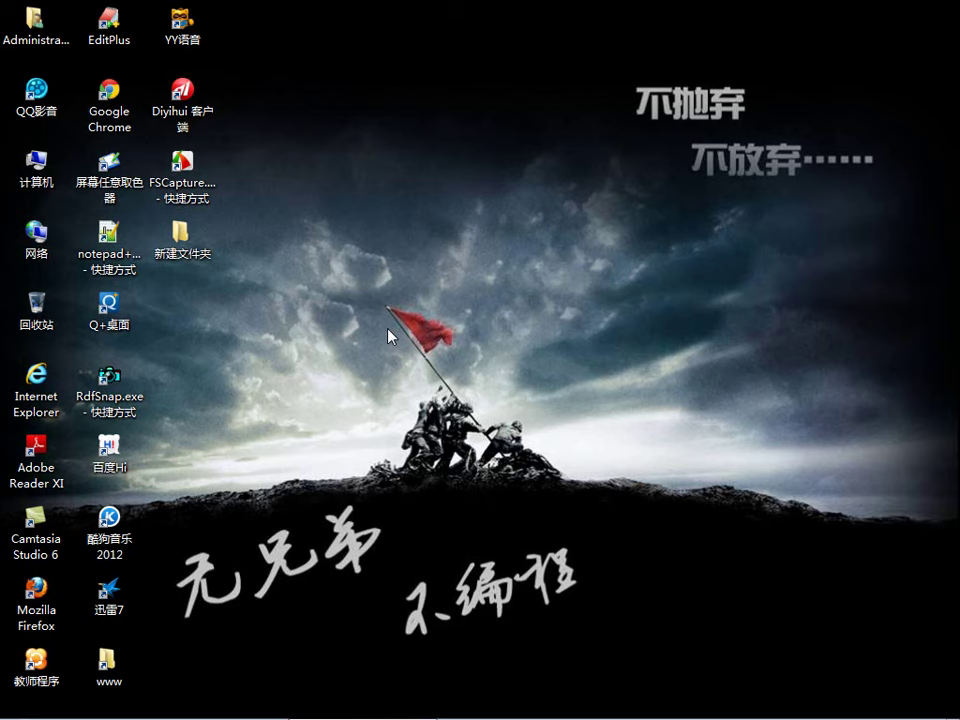
- Launch Chrome and load developer.baidu.com
double_click(106, 97)
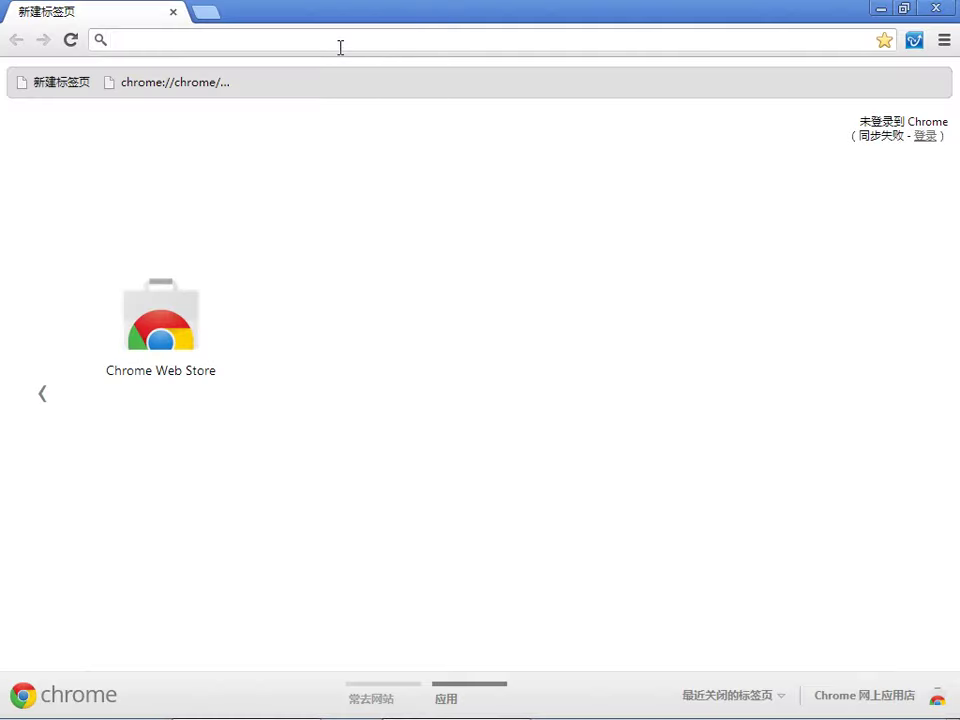
type("developer.baidu.com")
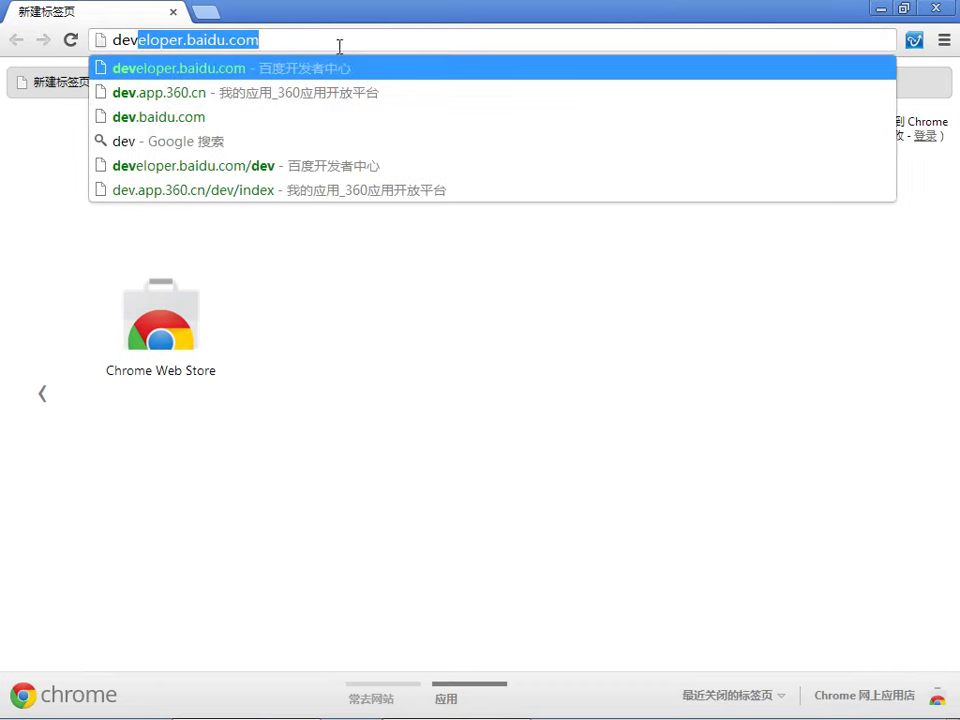
left_click(296, 40)
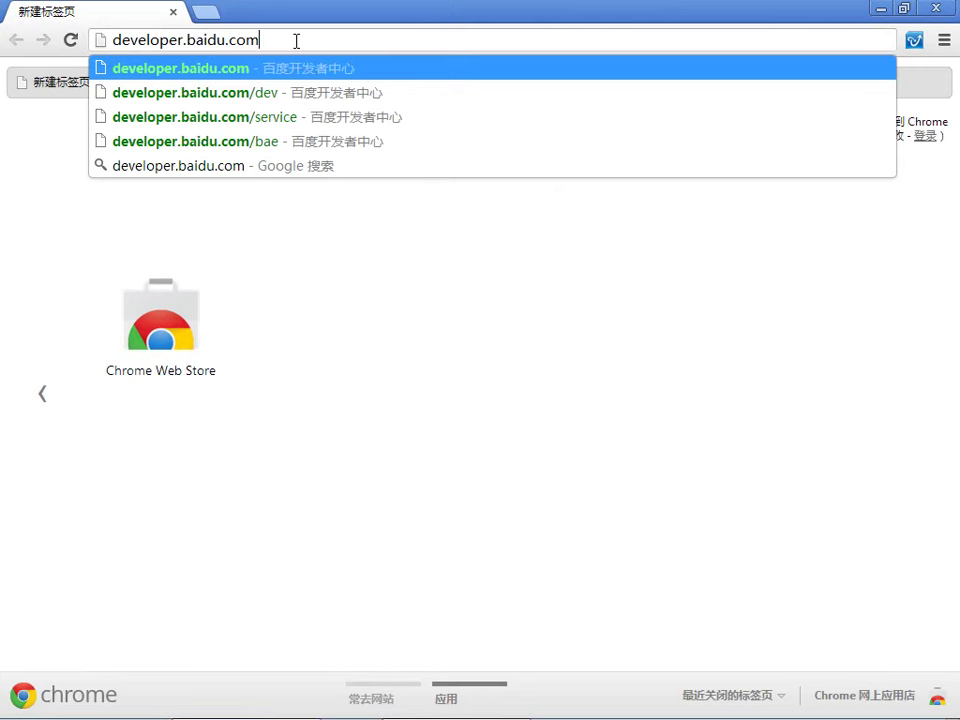
key("Return")
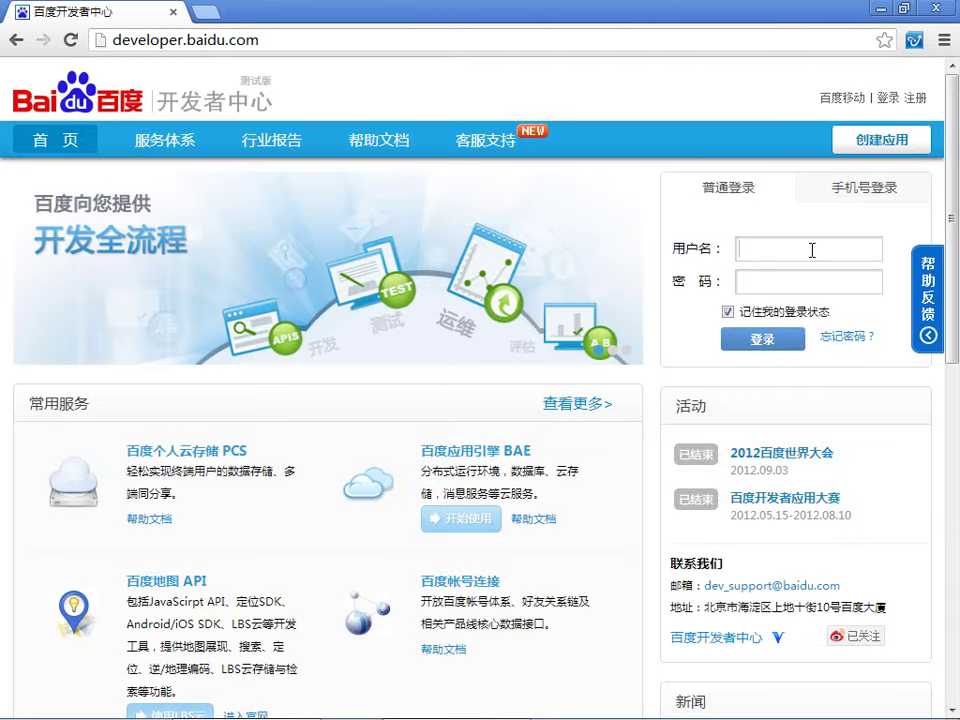
- Sign in to the developer account with its username and password
type("weizheaina")
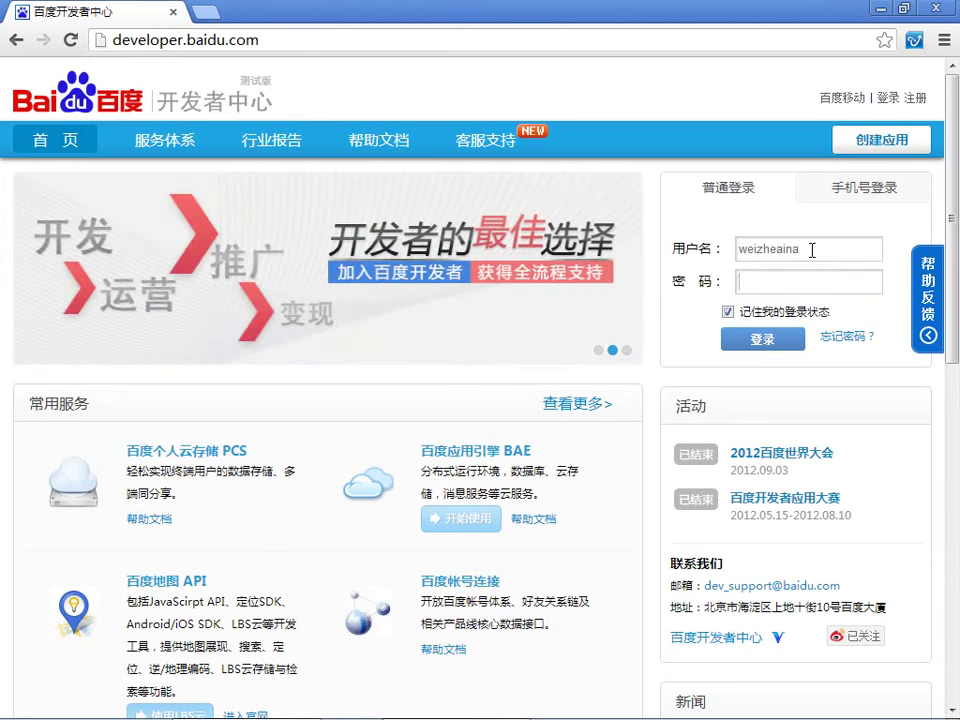
key("Tab")
type("••••••••••")
left_click(762, 340)
key("ctrl+a")
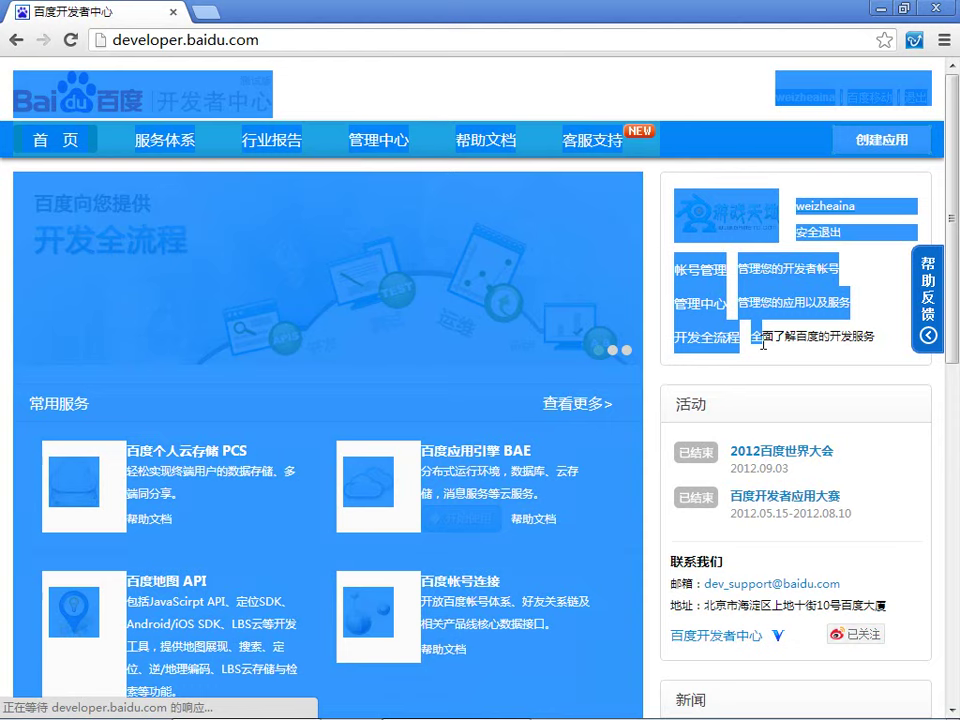
left_click(743, 392)
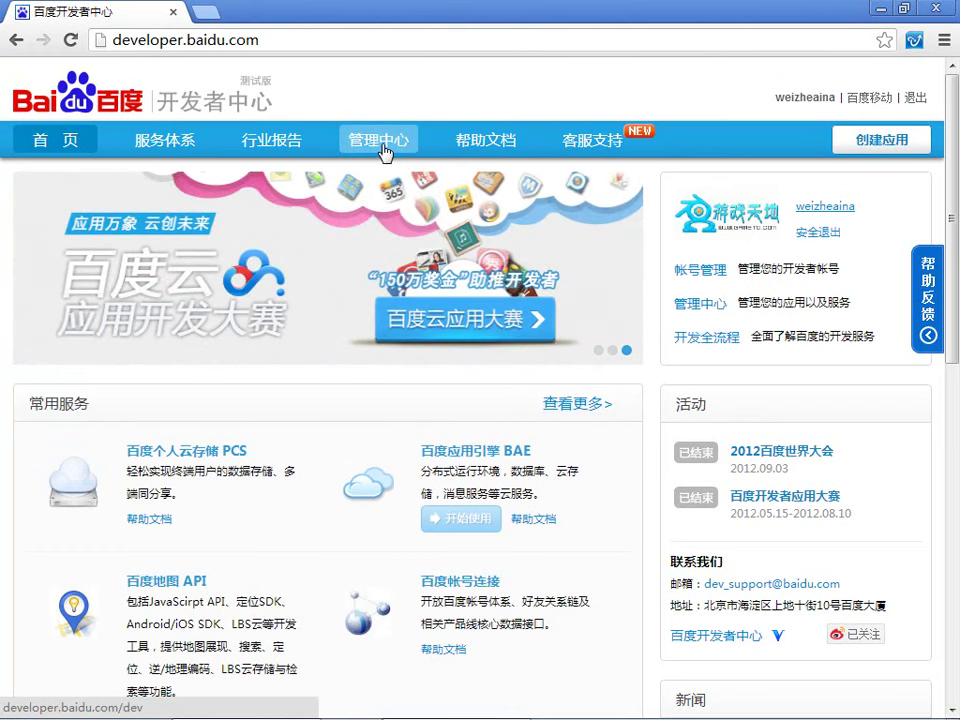
- Start creating a new Web application and accept the resource-ownership notice
left_click(880, 140)
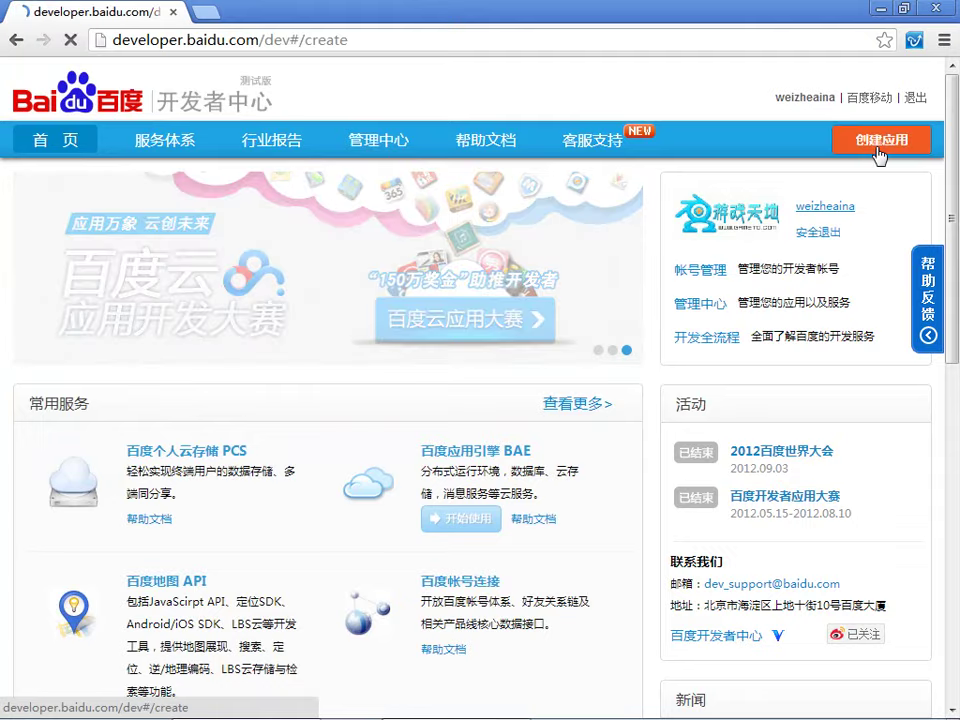
left_click(280, 150)
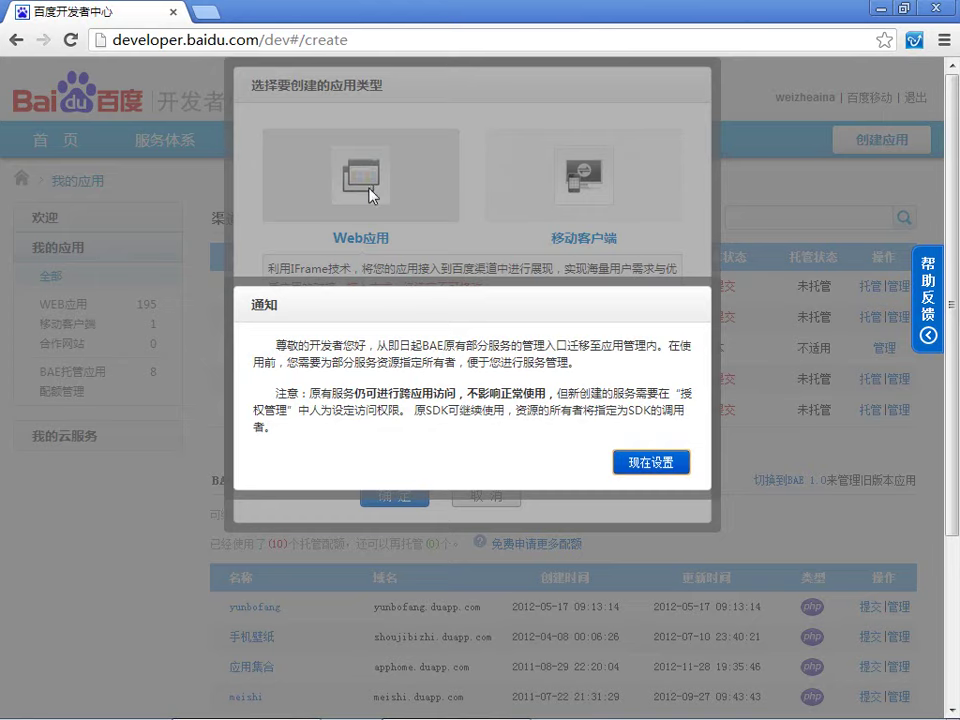
left_click(640, 461)
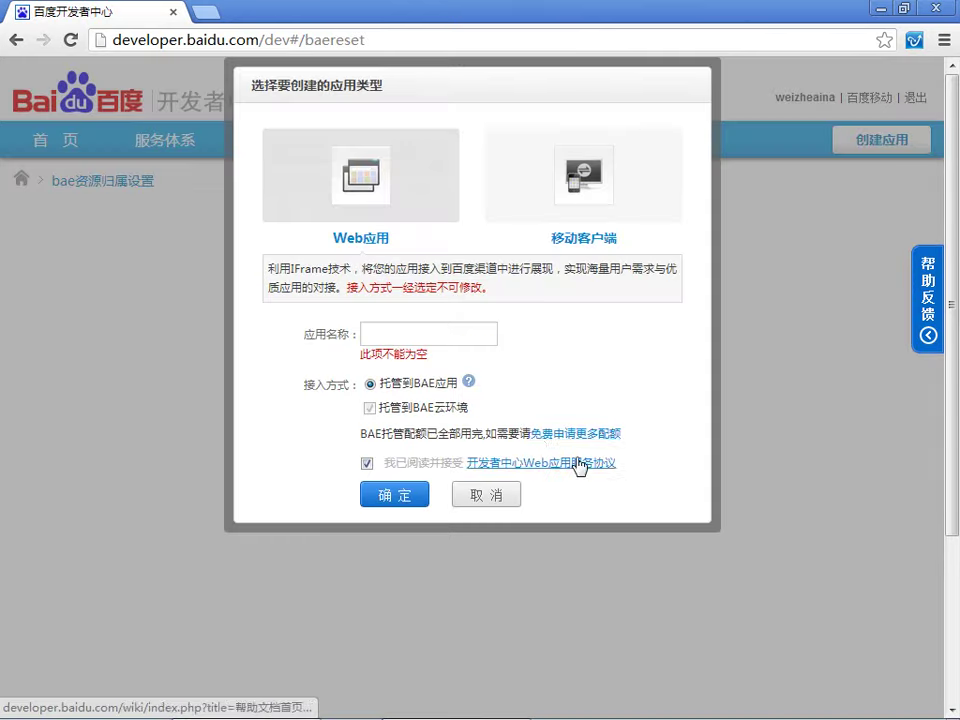
left_click(424, 336)
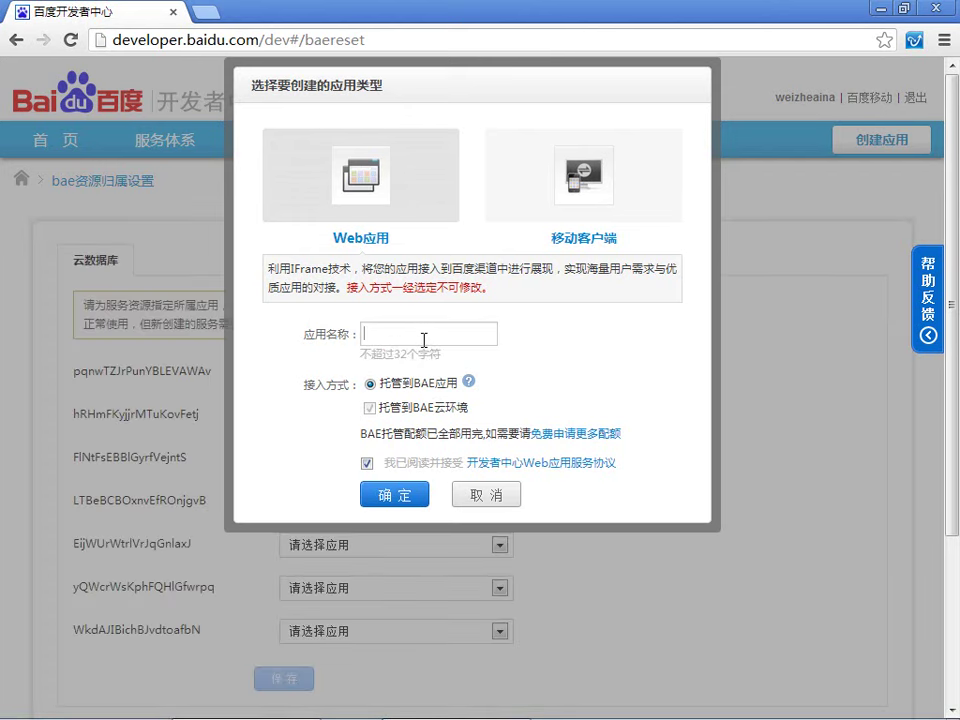
- Name the app 生肖计算器, submit it, then cancel after the quota error
type("shengxiao")
key("space")
type("jisuan")
key("space")
type("kkd")
key("space")
left_click(396, 493)
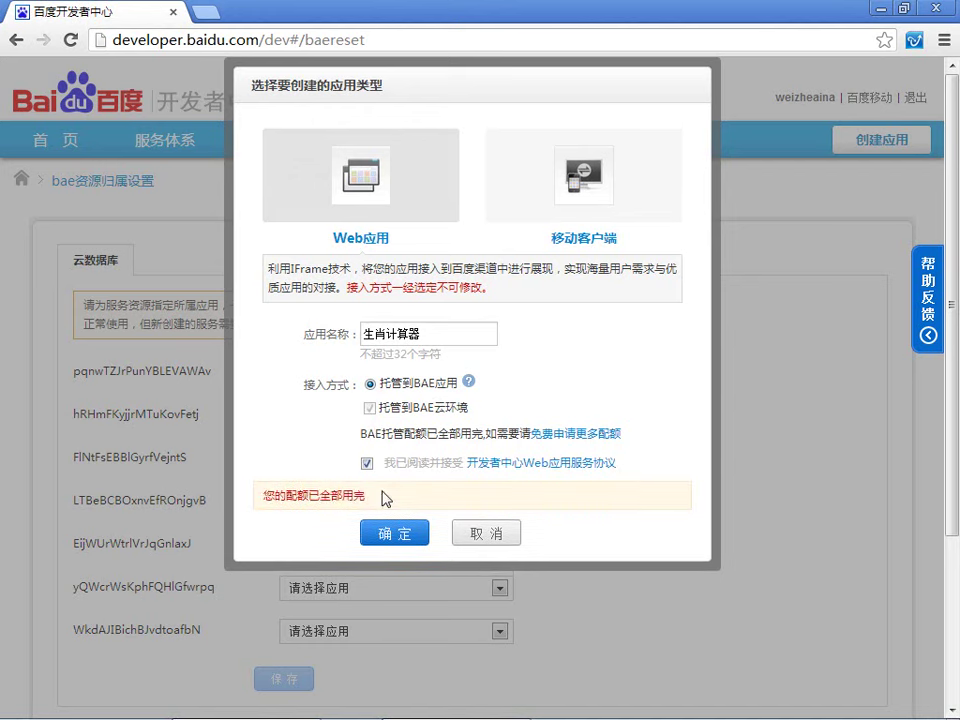
left_click(485, 533)
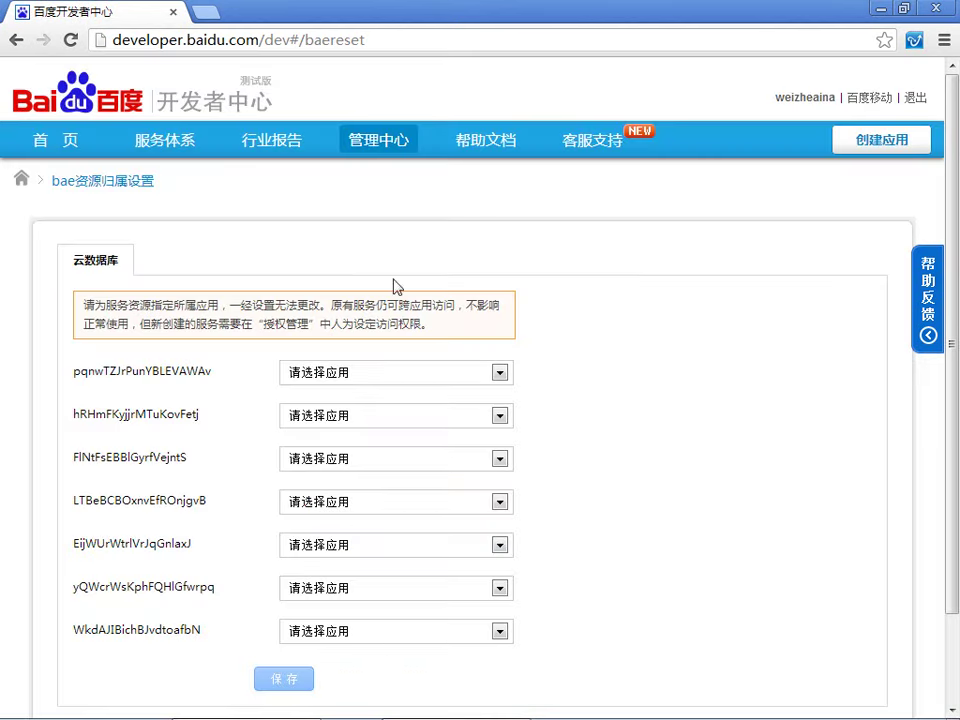
- Check BAE resource ownership without assigning anything, then open the first app's 管理 page
left_click(393, 145)
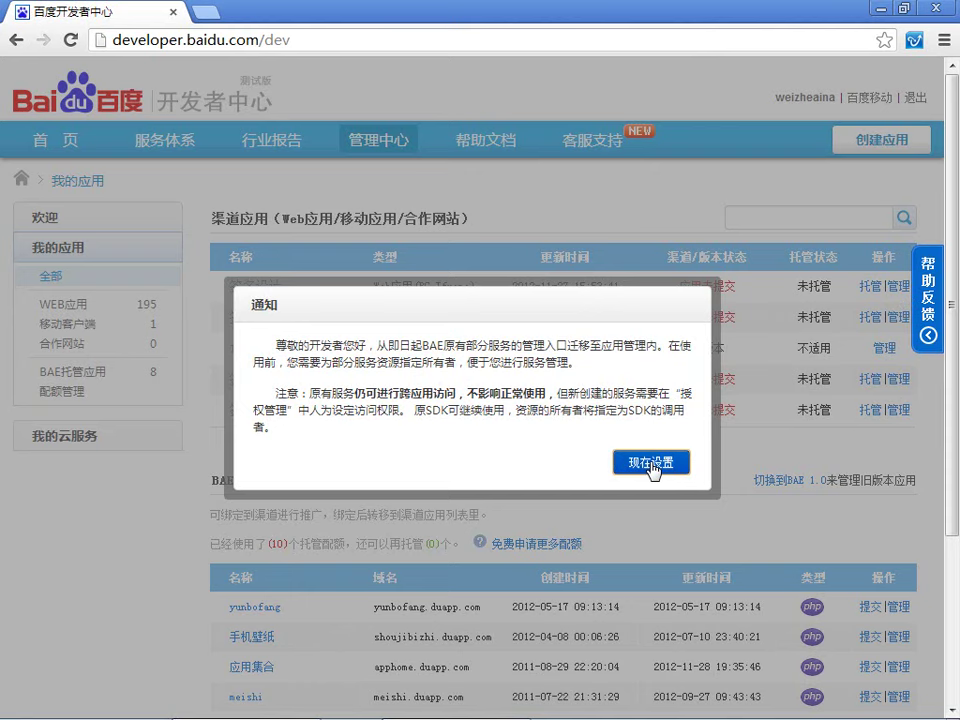
left_click(651, 464)
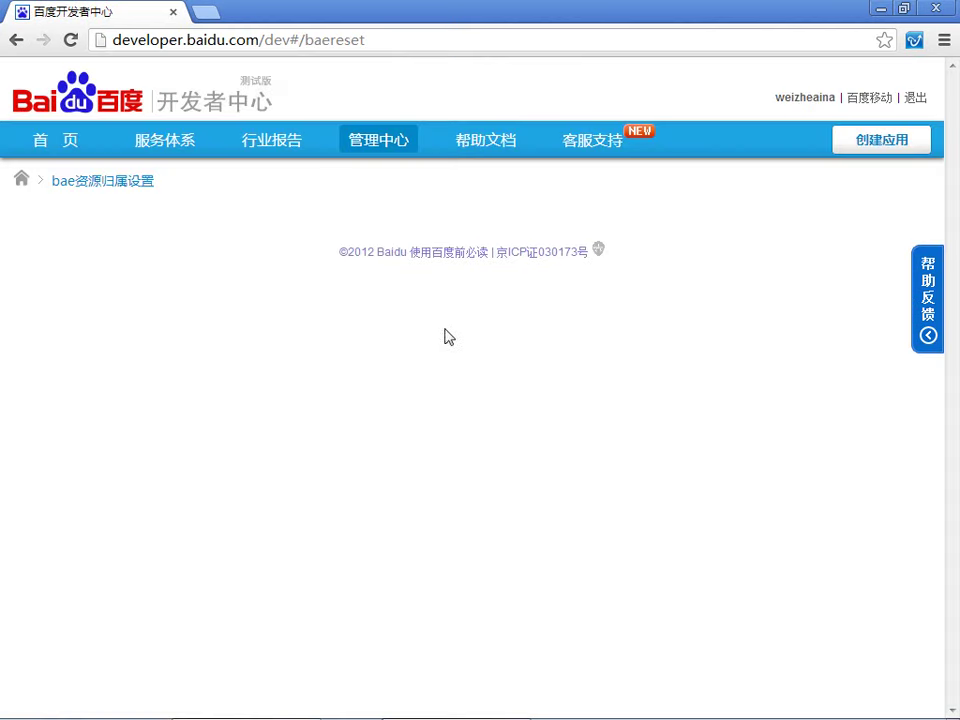
scroll(381, 317, "down", 1)
left_click(358, 285)
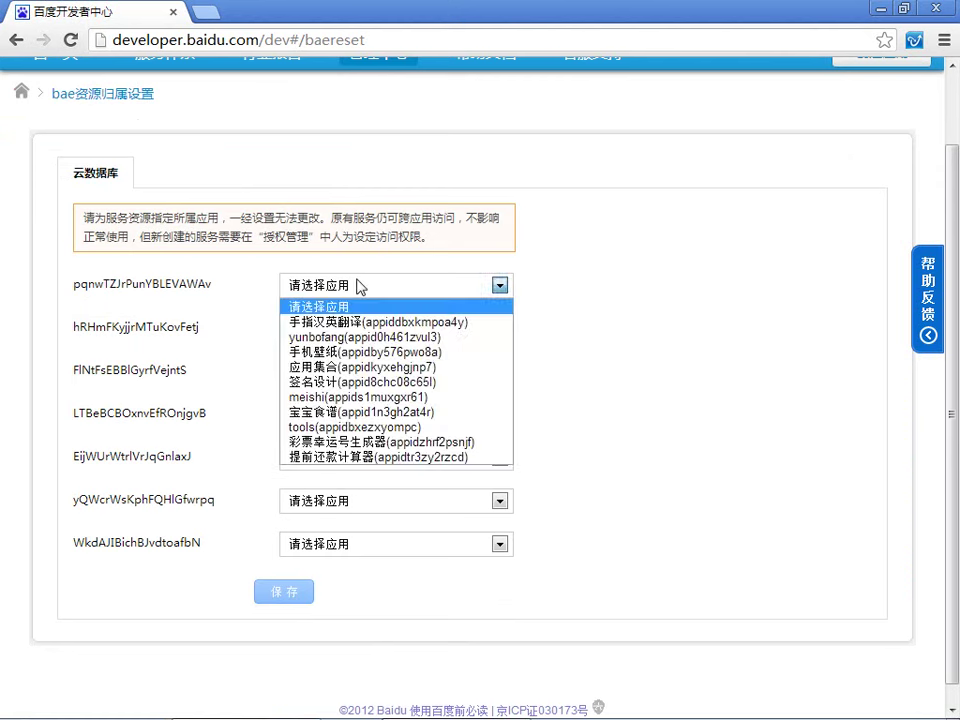
left_click(358, 285)
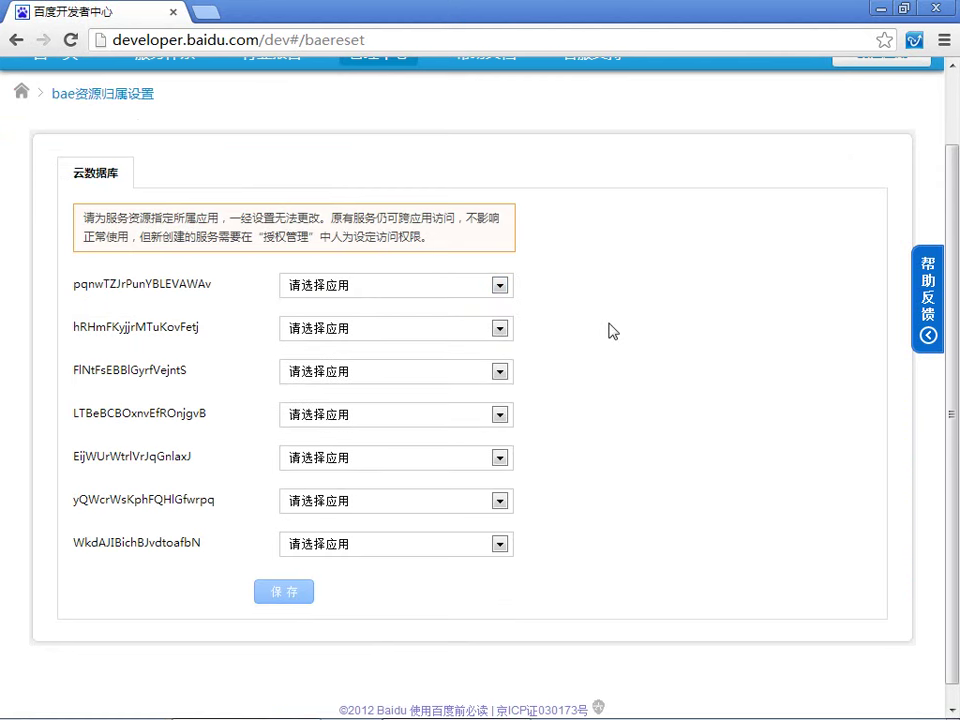
left_click(16, 40)
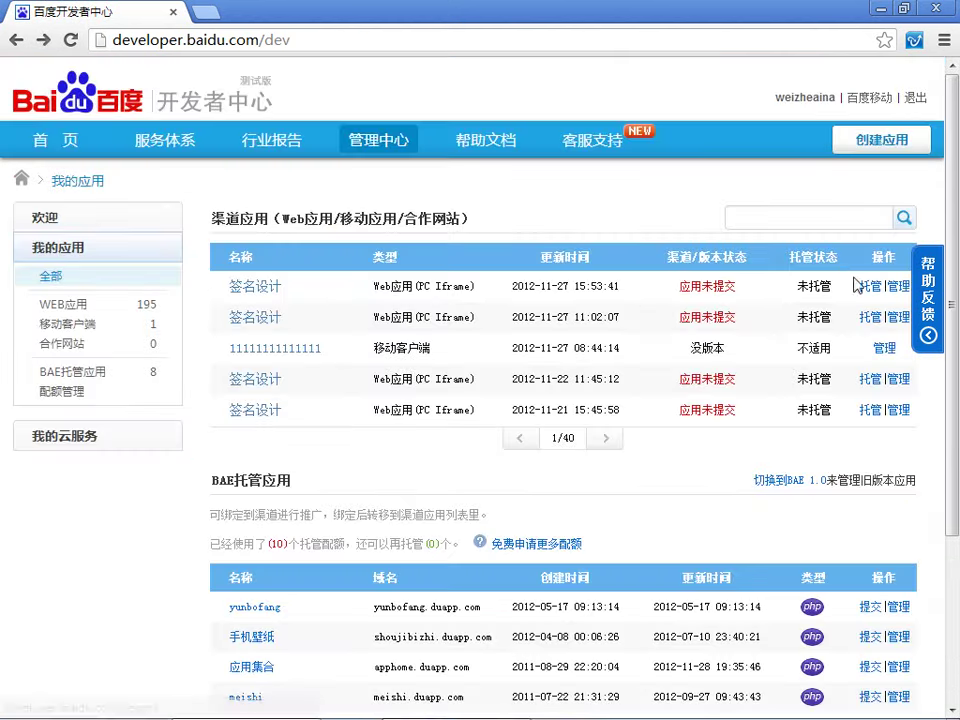
left_click(900, 287)
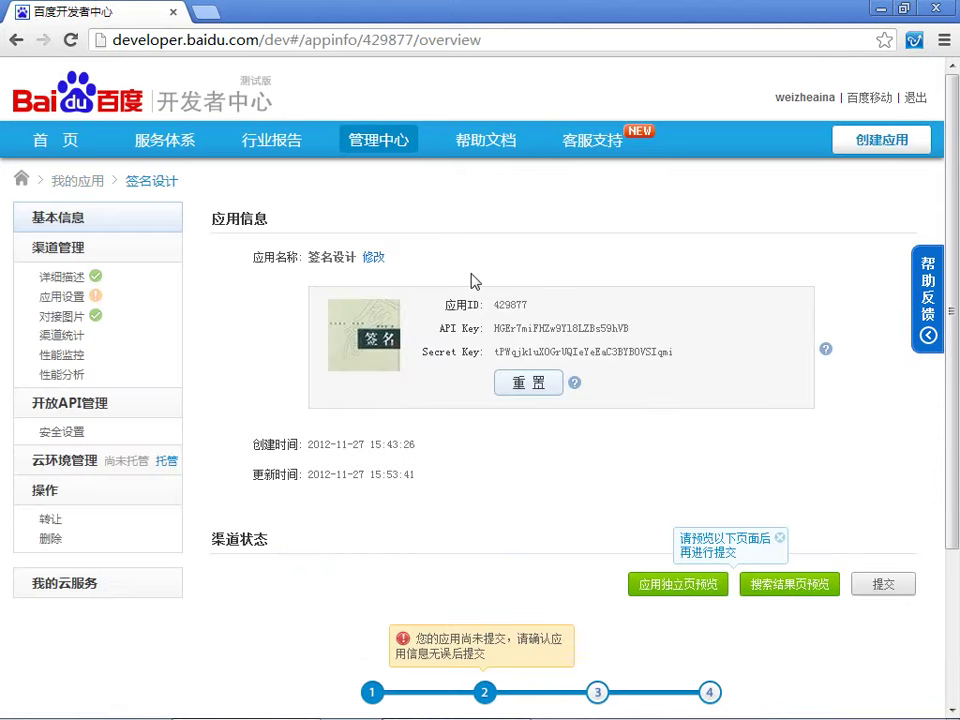
- Replace the app name 签名设计 with 生肖计算器 and confirm the change
left_click(374, 260)
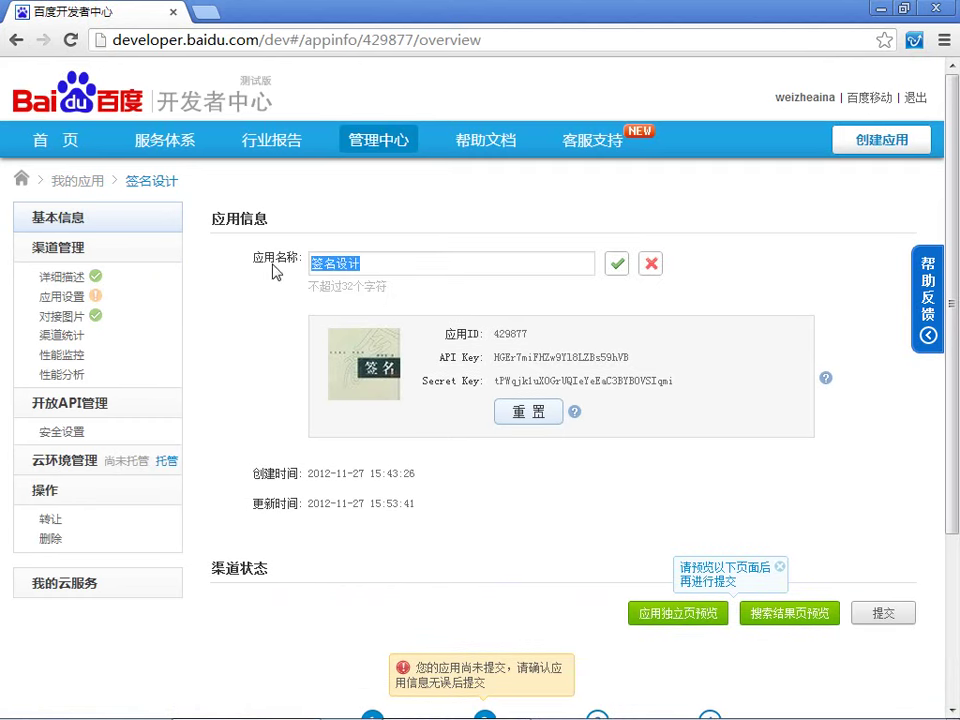
left_click(18, 221)
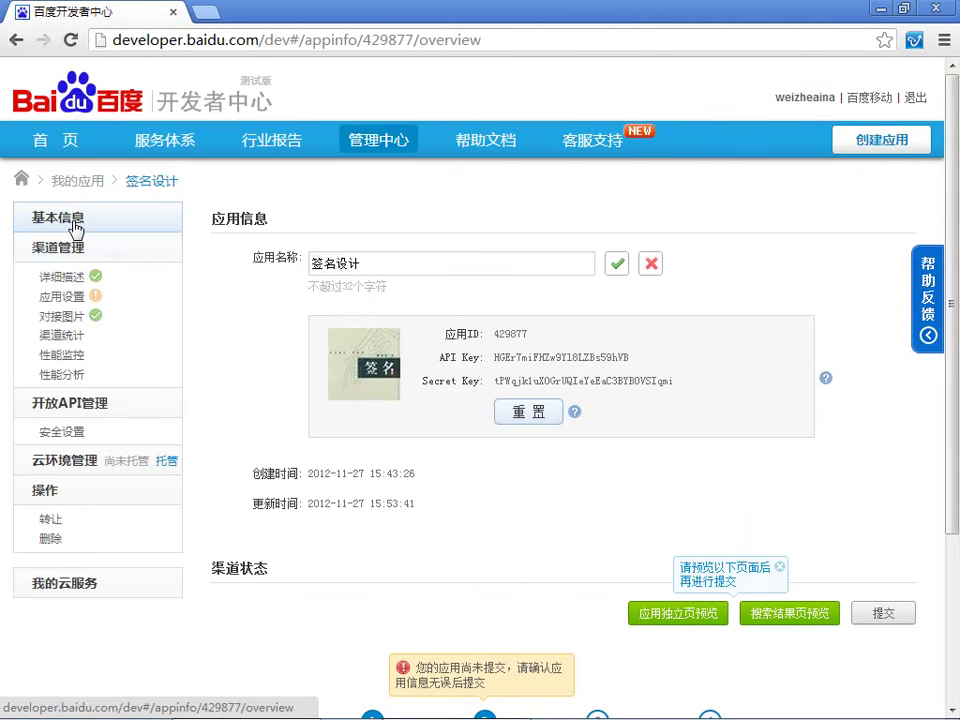
left_click_drag(471, 263, 272, 266)
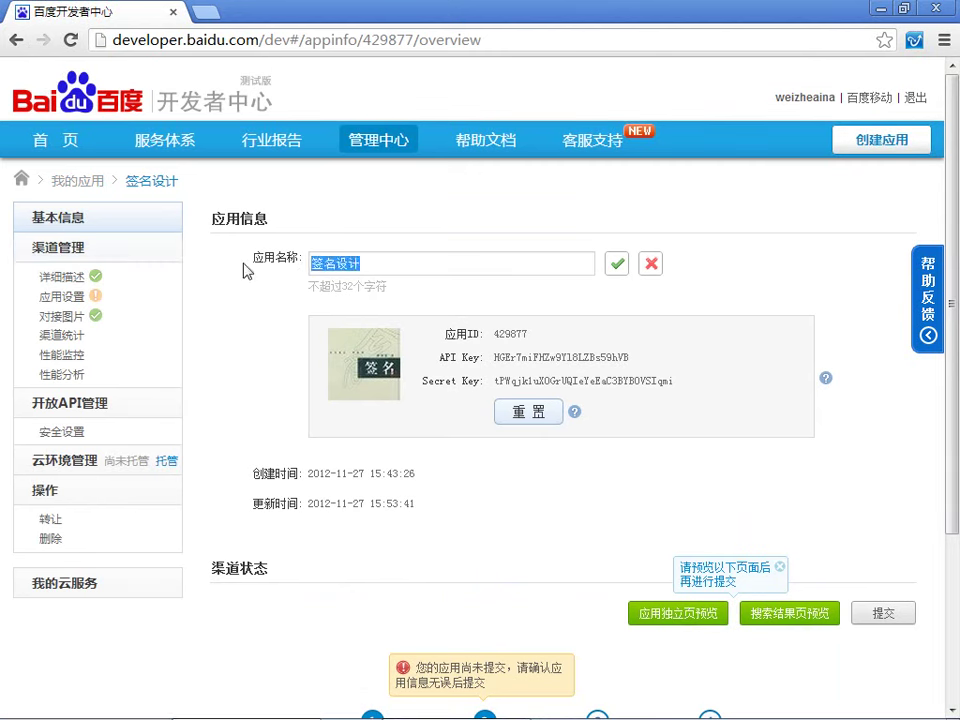
type("sheng")
key("BackSpace")
key("BackSpace")
key("BackSpace")
key("BackSpace")
key("BackSpace")
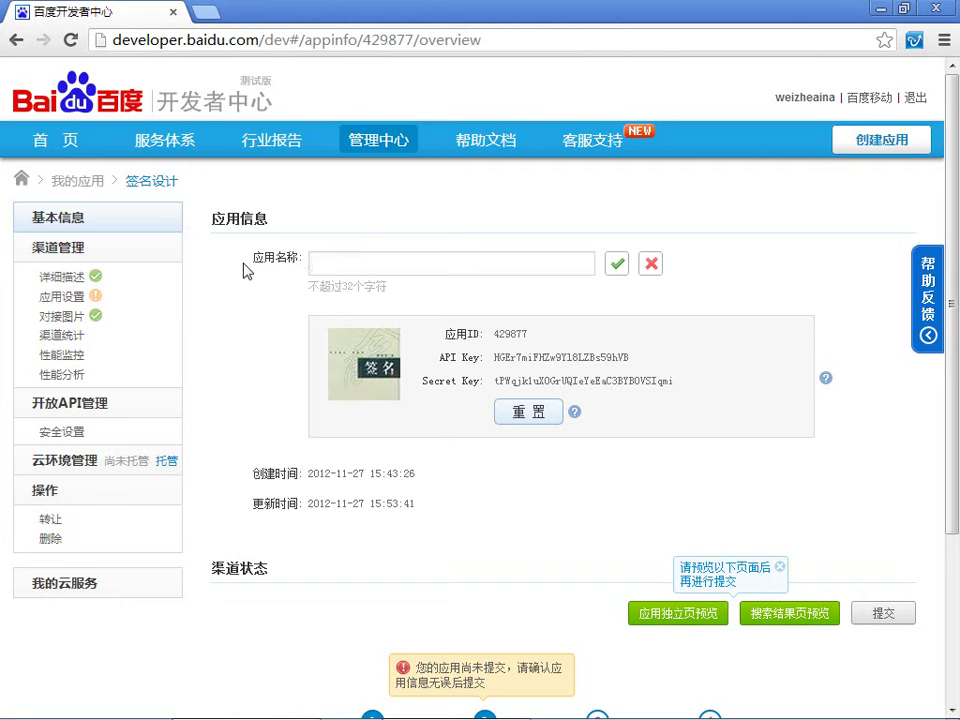
type("s")
key("BackSpace")
type("shengxiao")
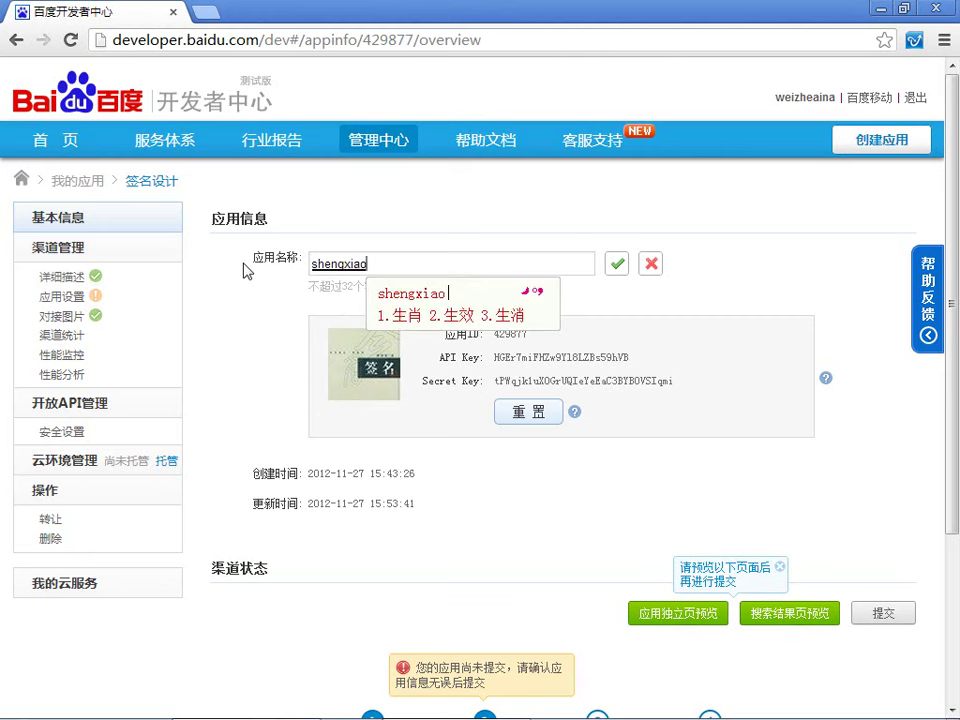
key("space")
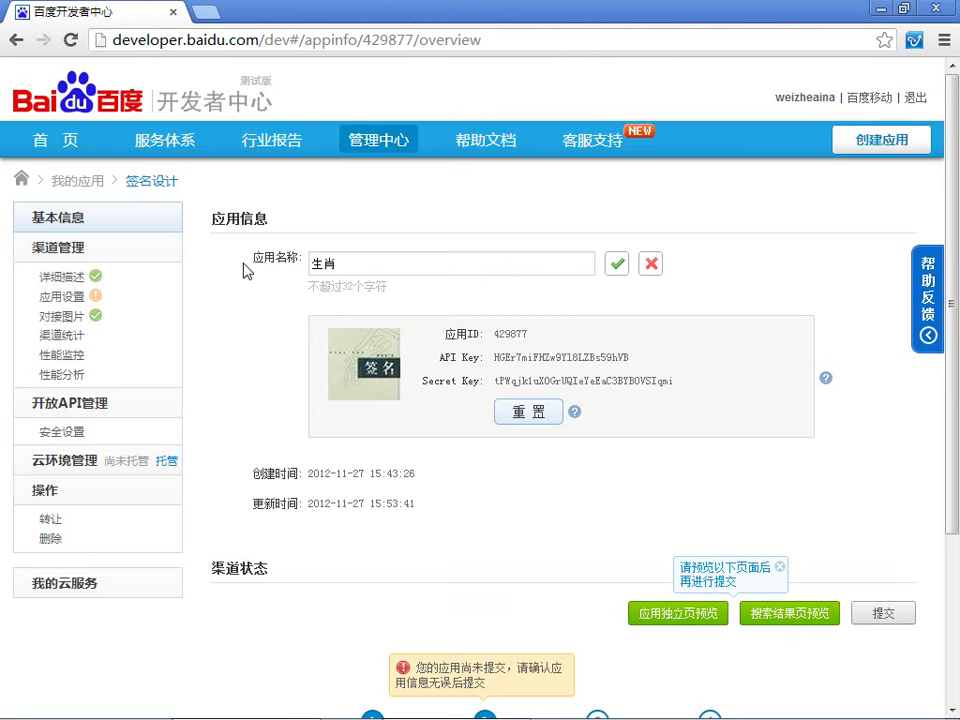
type("jisuanqi")
key("space")
left_click(617, 265)
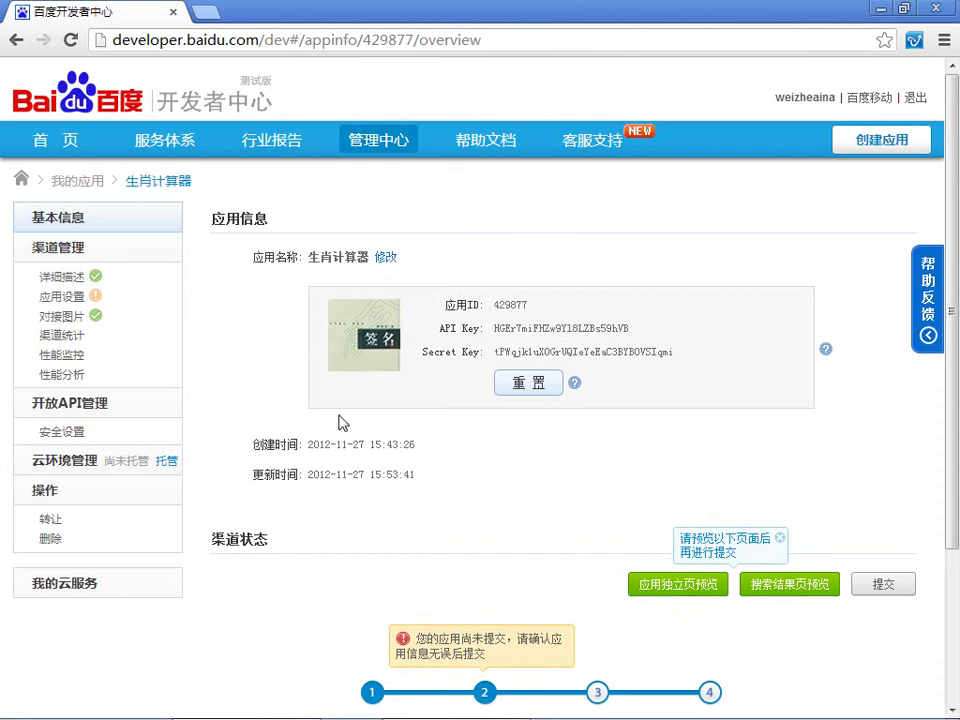
- In the detailed description form, re-enter the name 生肖计算器 and keep category 工具 / 实用
left_click(52, 280)
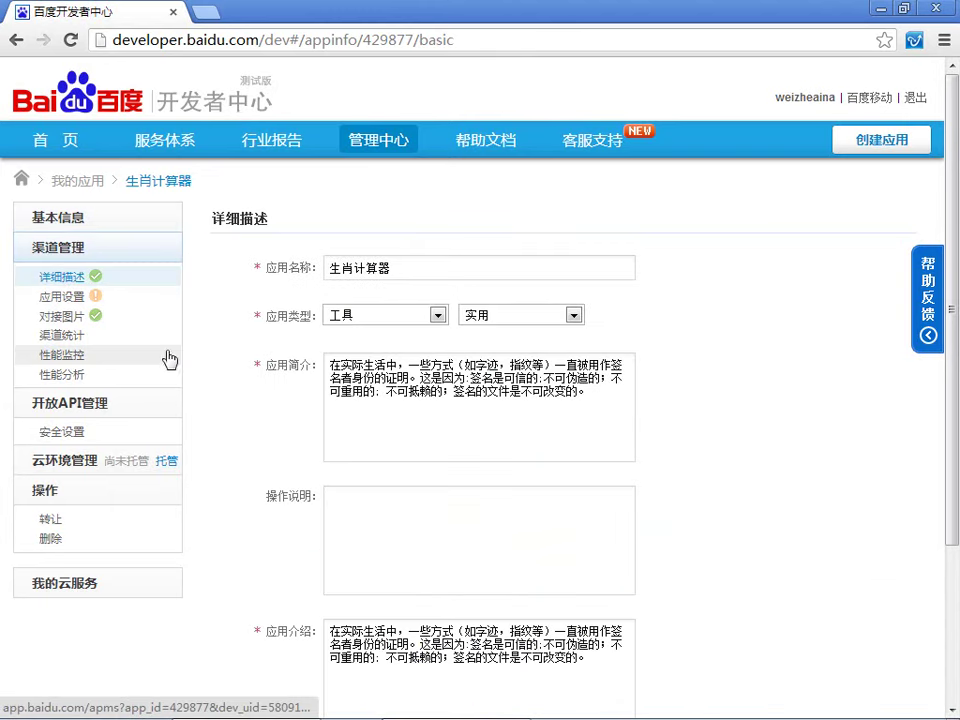
left_click_drag(392, 268, 281, 267)
type("shengxiao")
key("space")
type("jisuanqi")
key("space")
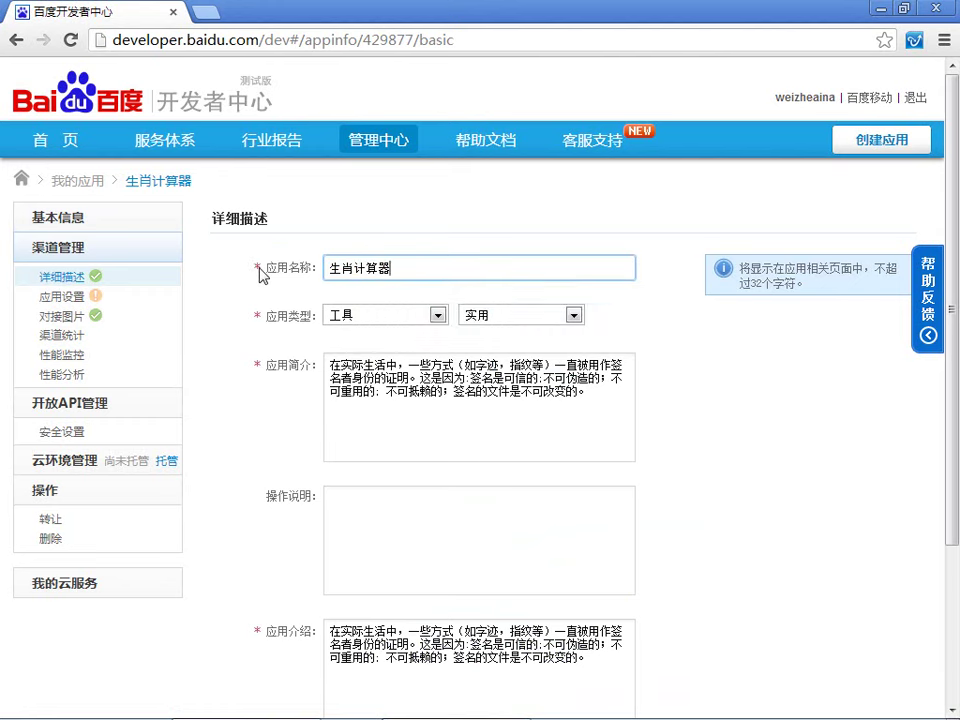
left_click(356, 318)
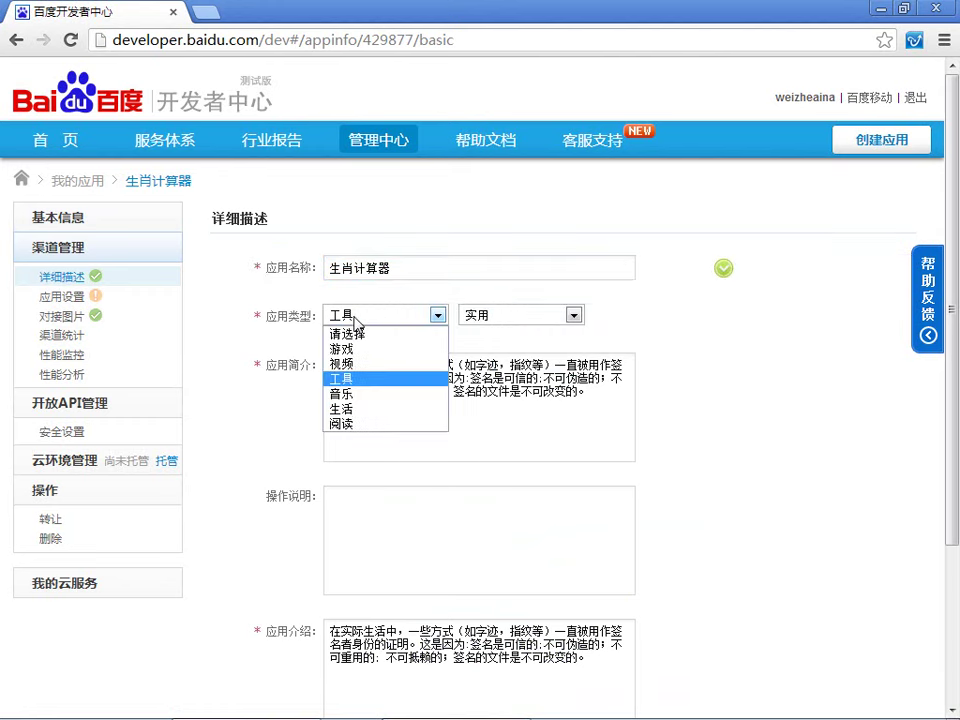
left_click(356, 378)
left_click(572, 316)
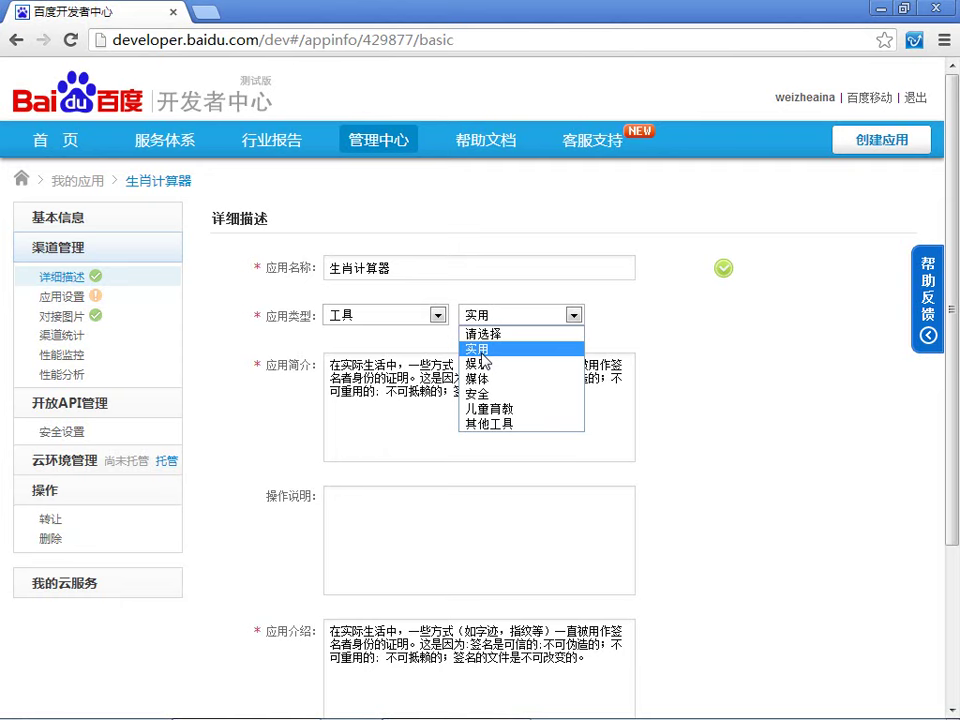
left_click(481, 350)
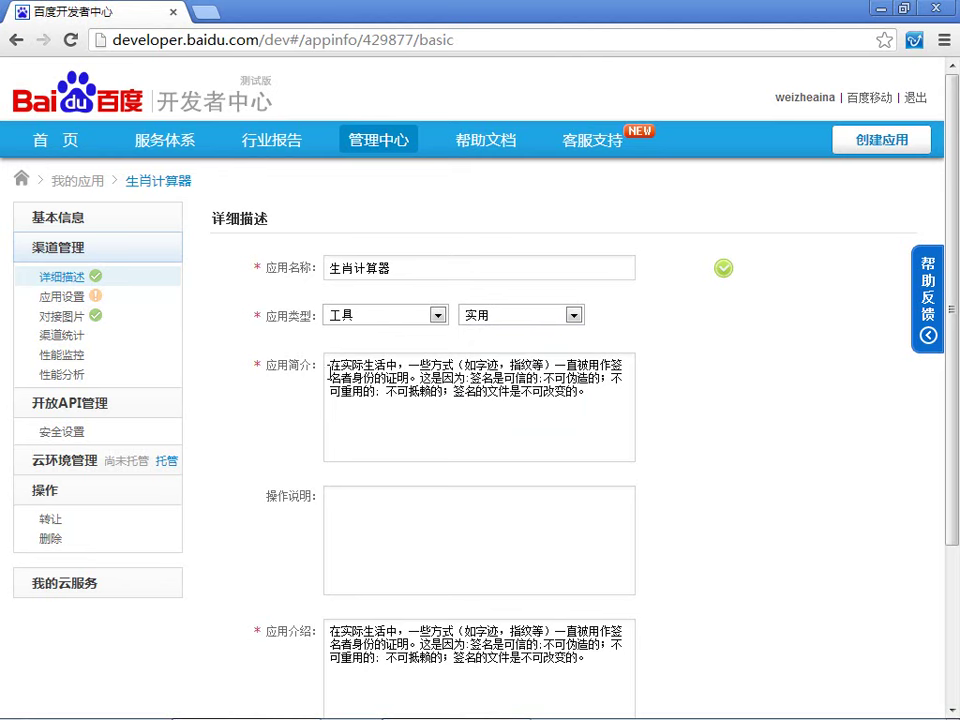
- Select the 应用简介 text, then leave the box so it validates
left_click(330, 370)
key("ctrl+a")
left_click(526, 423)
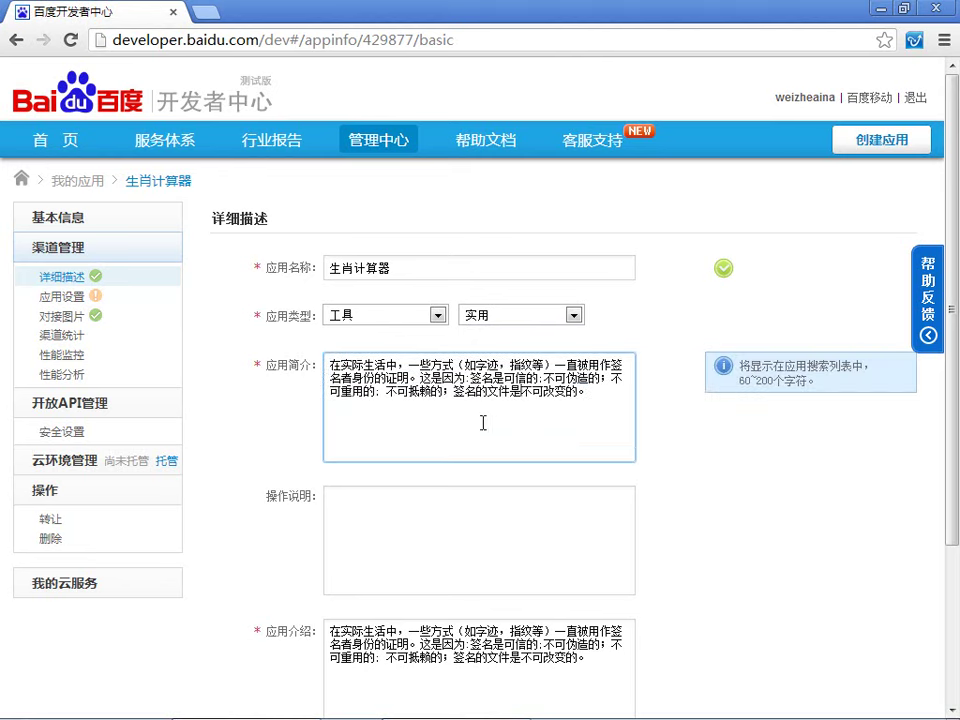
left_click_drag(328, 360, 587, 398)
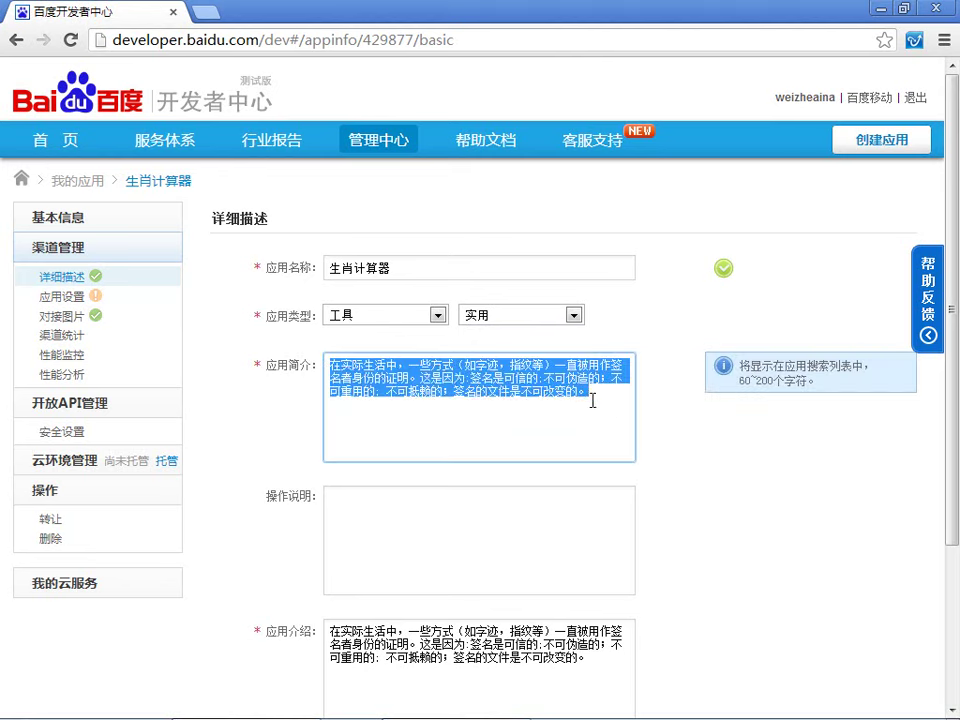
left_click(259, 435)
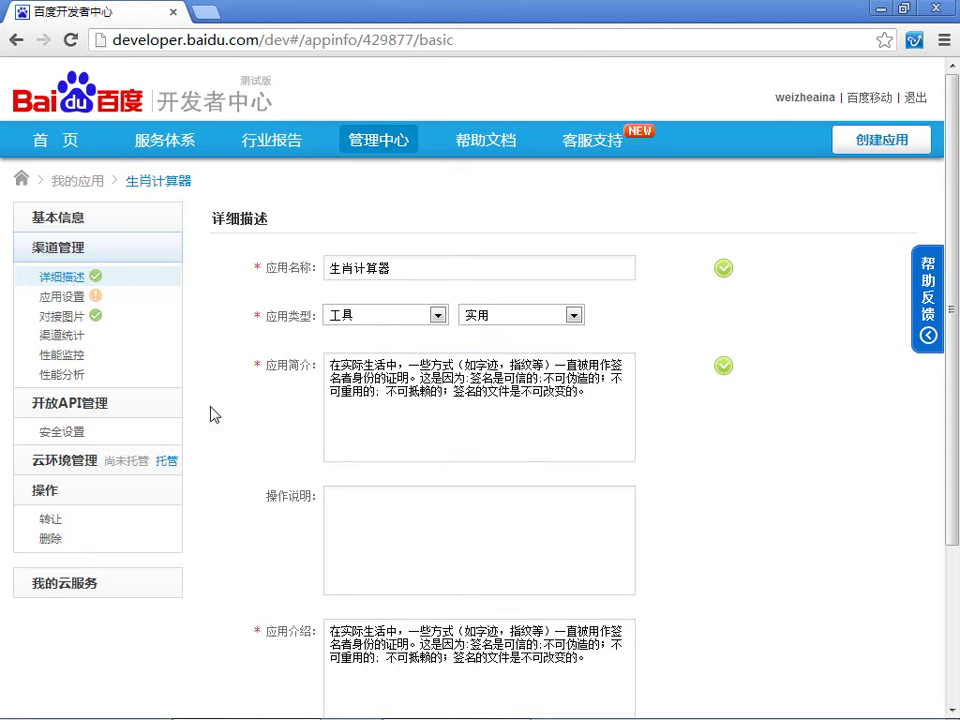
- In a new tab, search Baidu for 生肖 and open its Baidu Baike entry
left_click(206, 12)
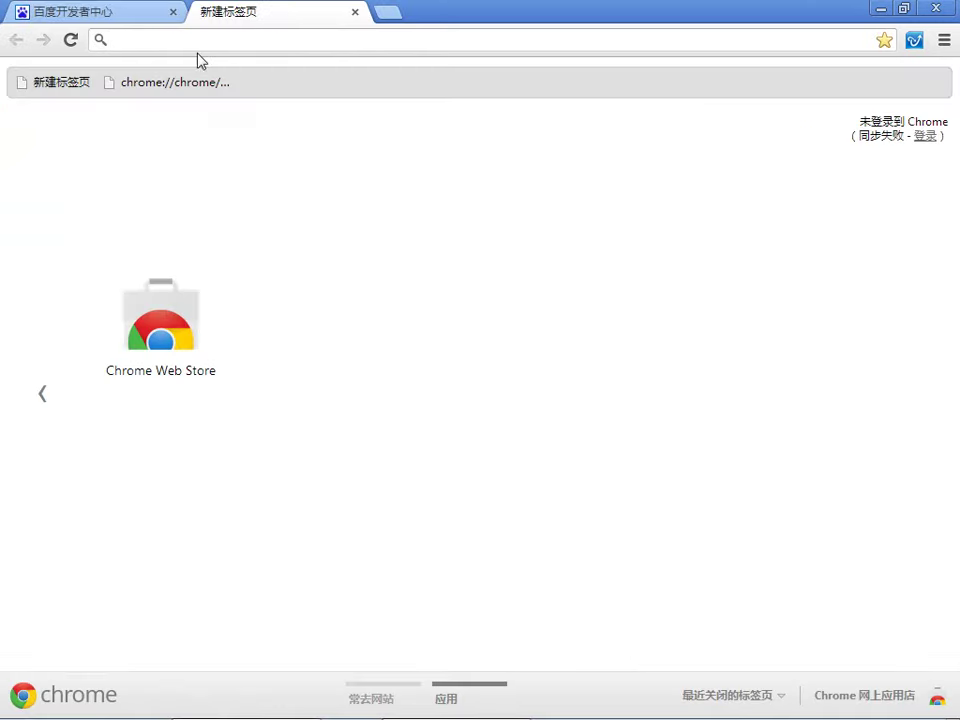
type("baid")
key("Return")
key("Return")
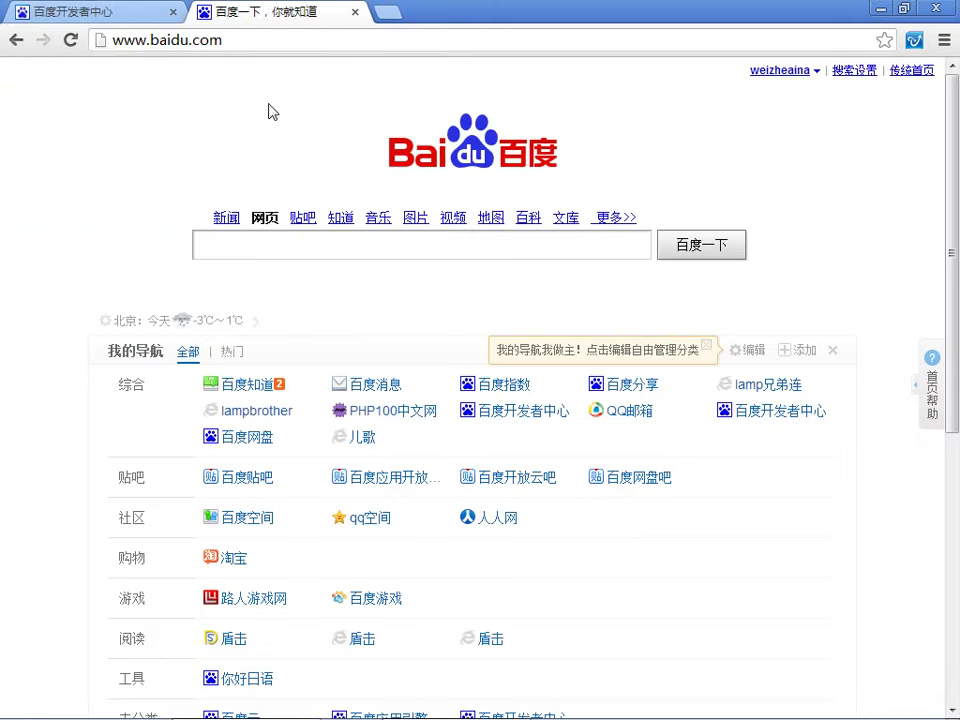
type("shengxiao")
key("space")
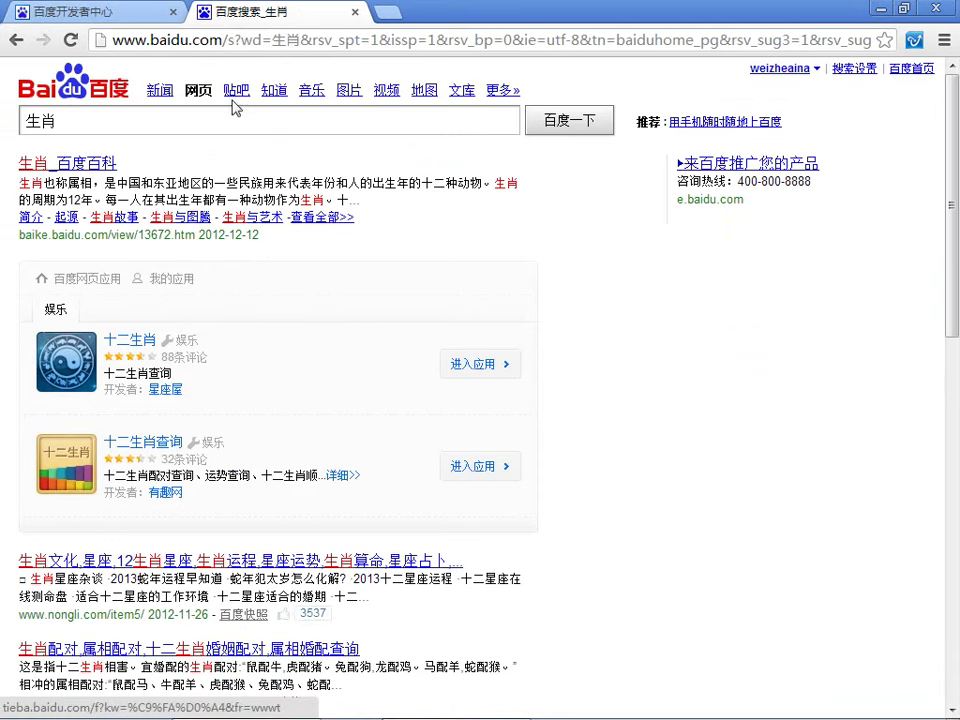
left_click(108, 164)
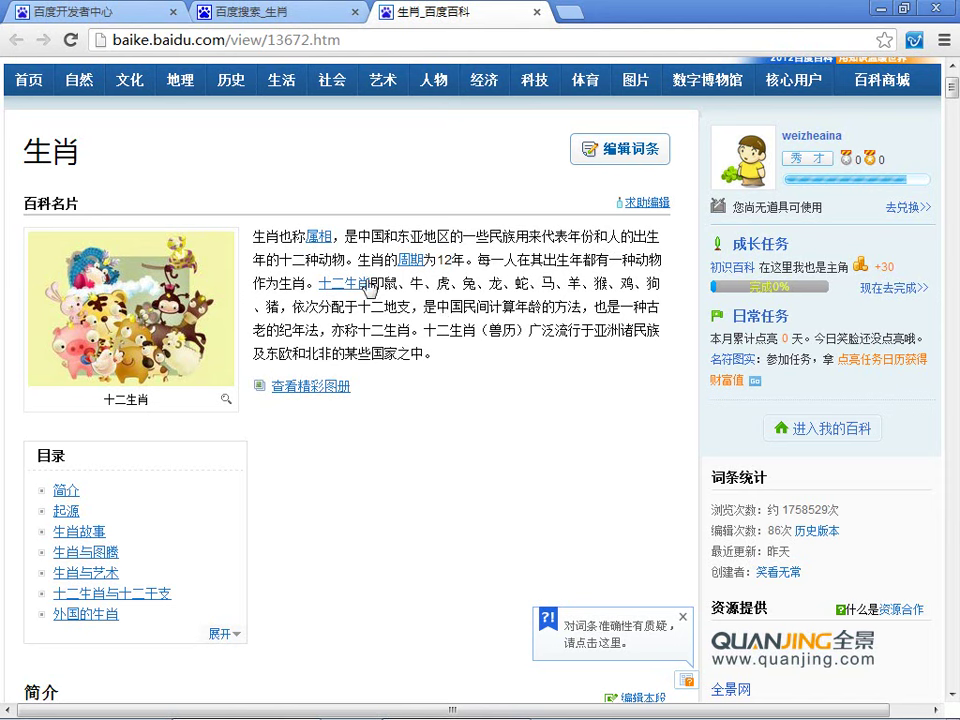
- Copy the Baike 生肖 opening paragraph and paste it over the 应用简介 text
left_click_drag(251, 237, 456, 355)
key("ctrl+c")
right_click(410, 288)
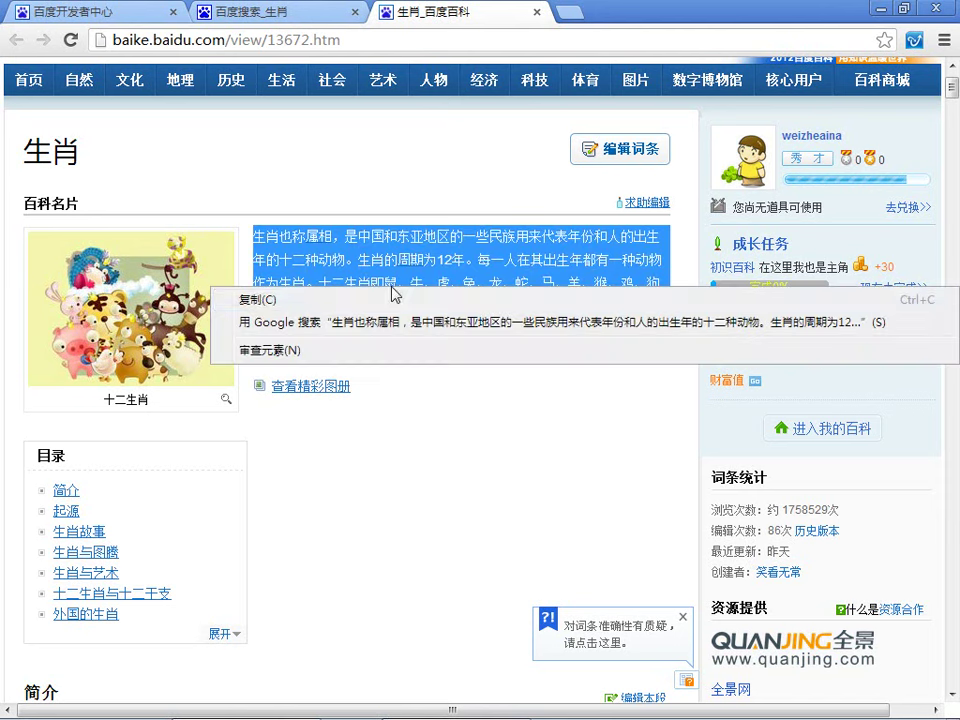
left_click(258, 300)
left_click(78, 16)
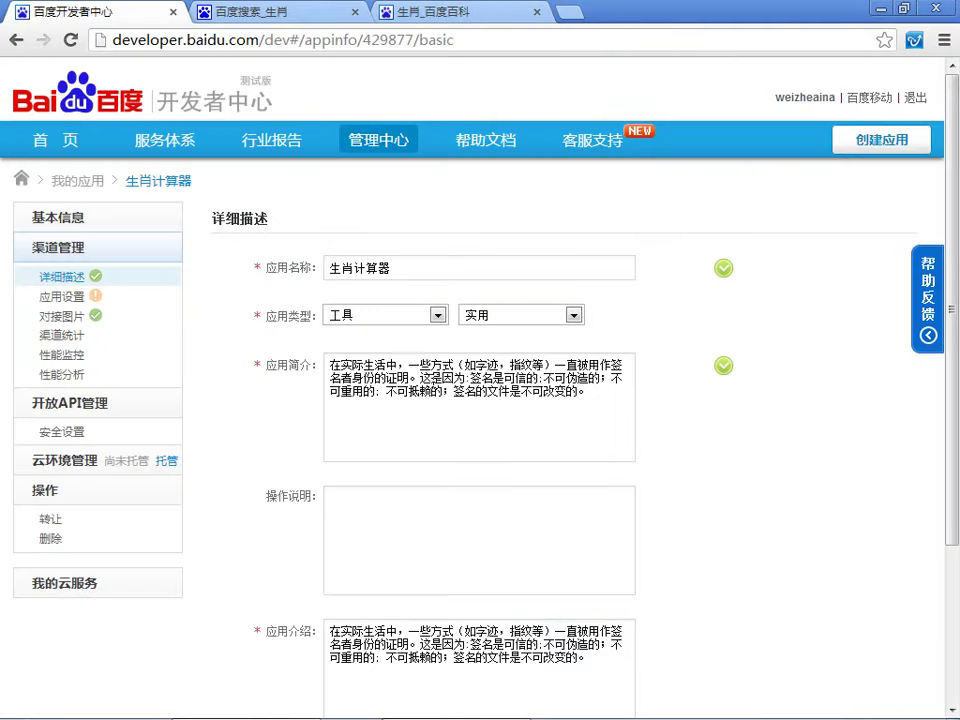
triple_click(615, 392)
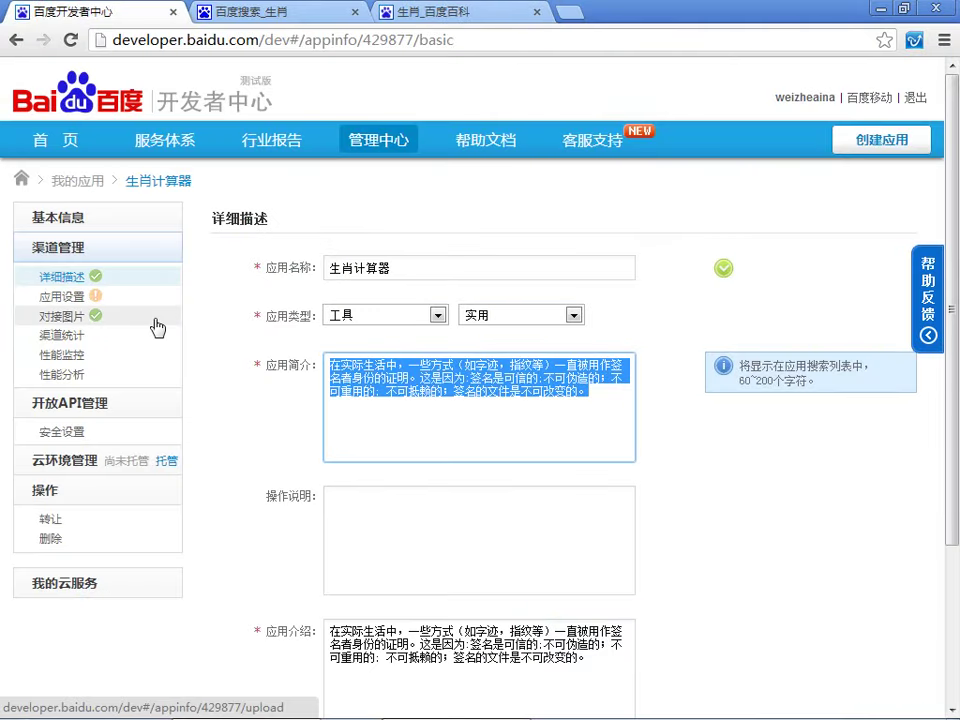
key("ctrl+v")
- Focus the 操作说明 box and scroll through the description form
left_click(546, 516)
left_click(545, 463)
scroll(543, 463, "down", 1)
left_click(382, 444)
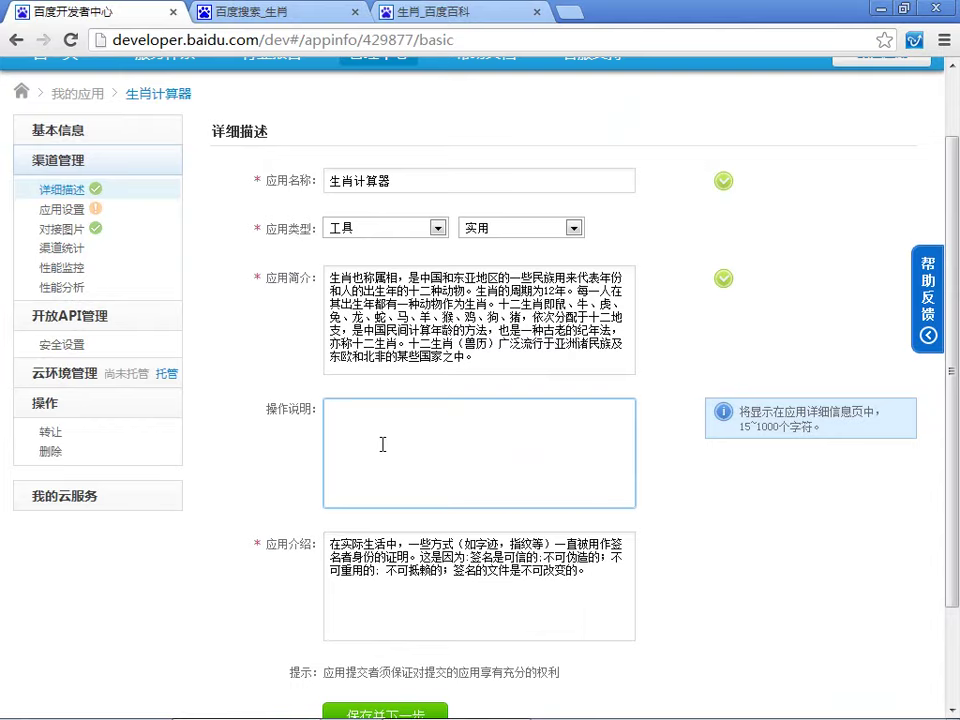
scroll(382, 444, "down", 2)
scroll(382, 444, "up", 2)
scroll(382, 444, "down", 1)
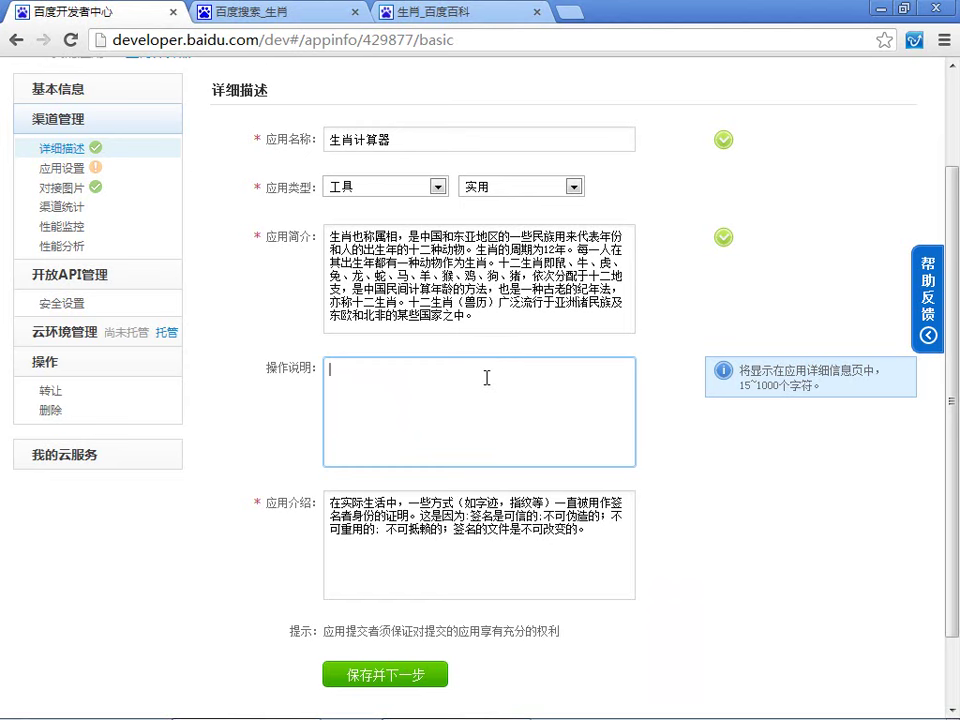
scroll(487, 378, "down", 2)
scroll(487, 378, "up", 2)
scroll(487, 378, "down", 2)
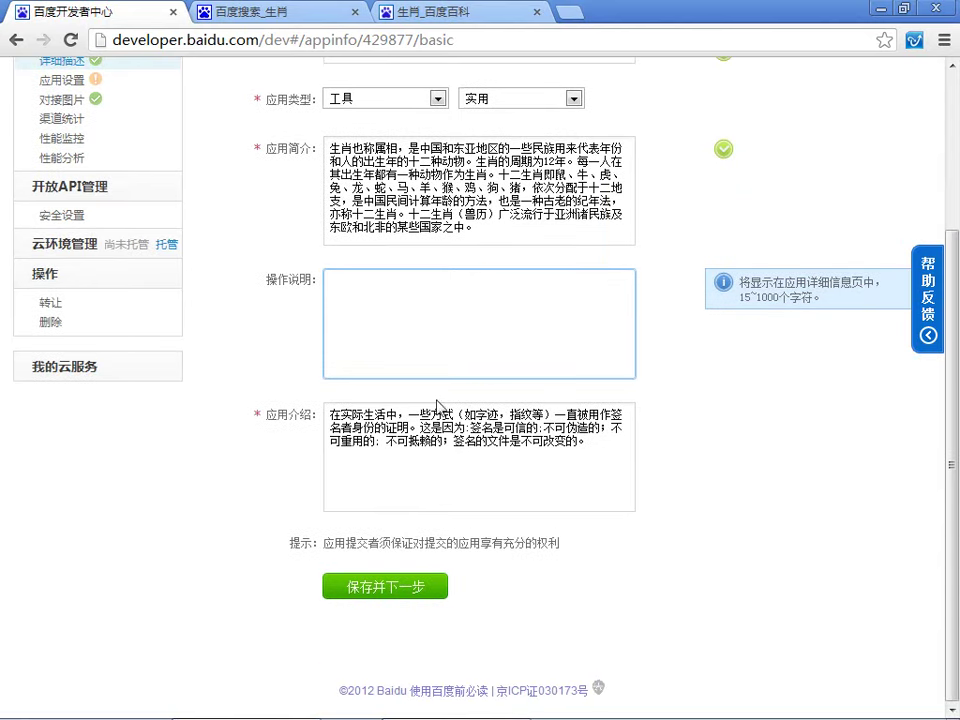
- Copy the zodiac paragraph from the 应用简介 box
left_click_drag(328, 413, 604, 450)
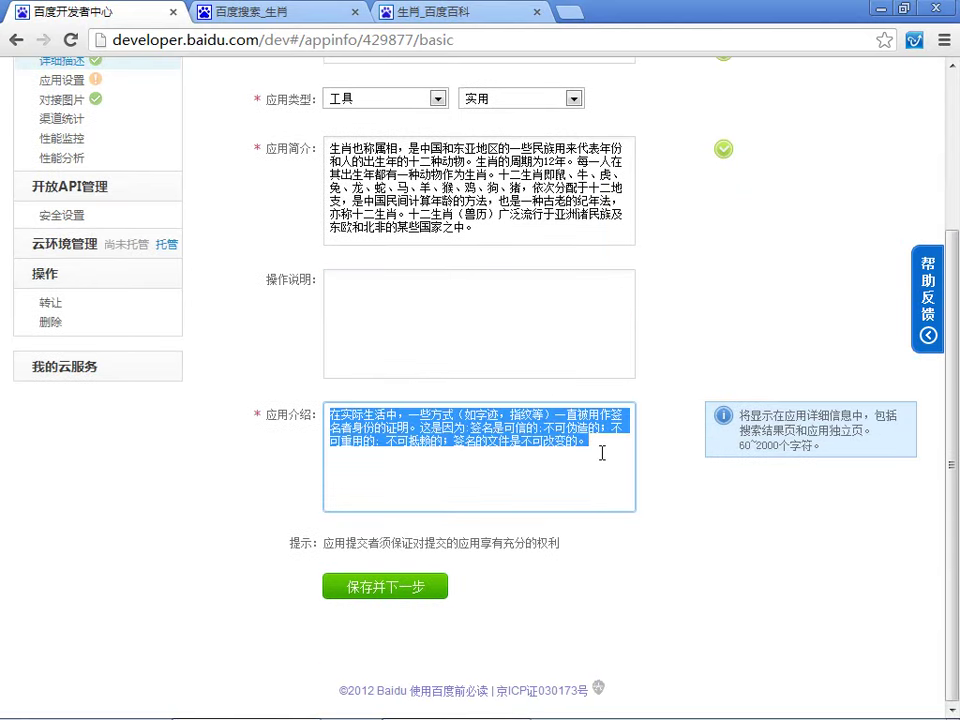
left_click(537, 484)
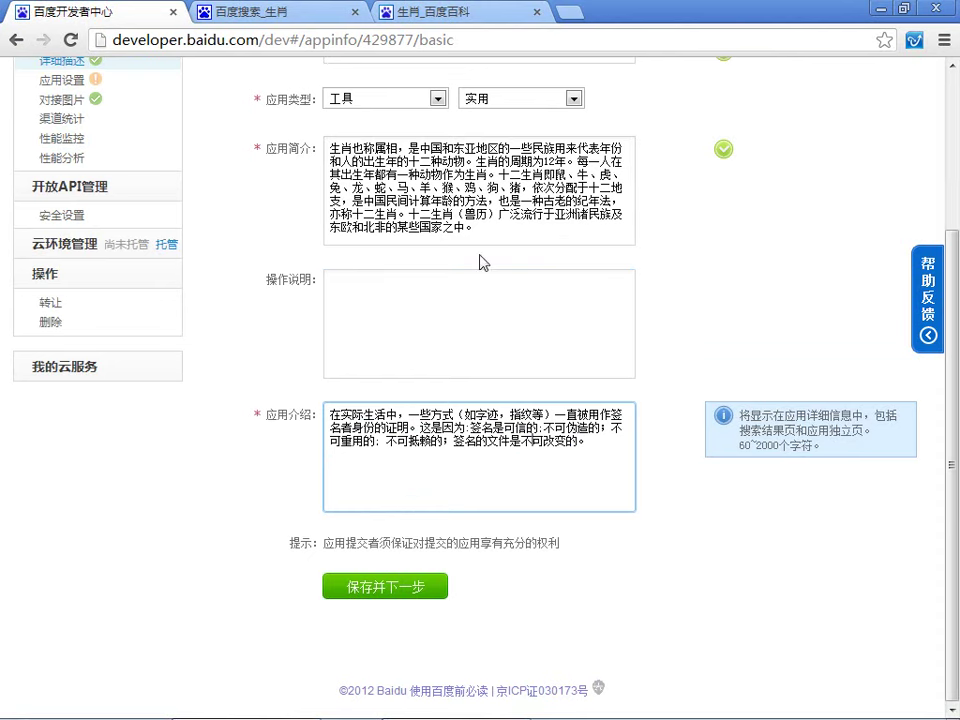
left_click_drag(366, 188, 326, 150)
key("ctrl+c")
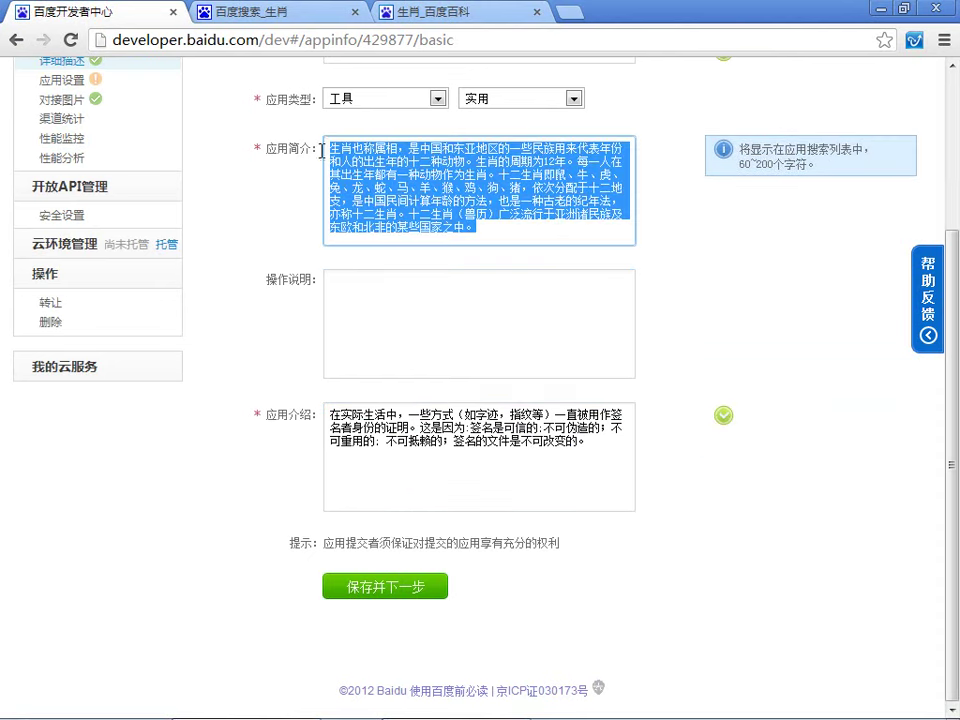
right_click(357, 168)
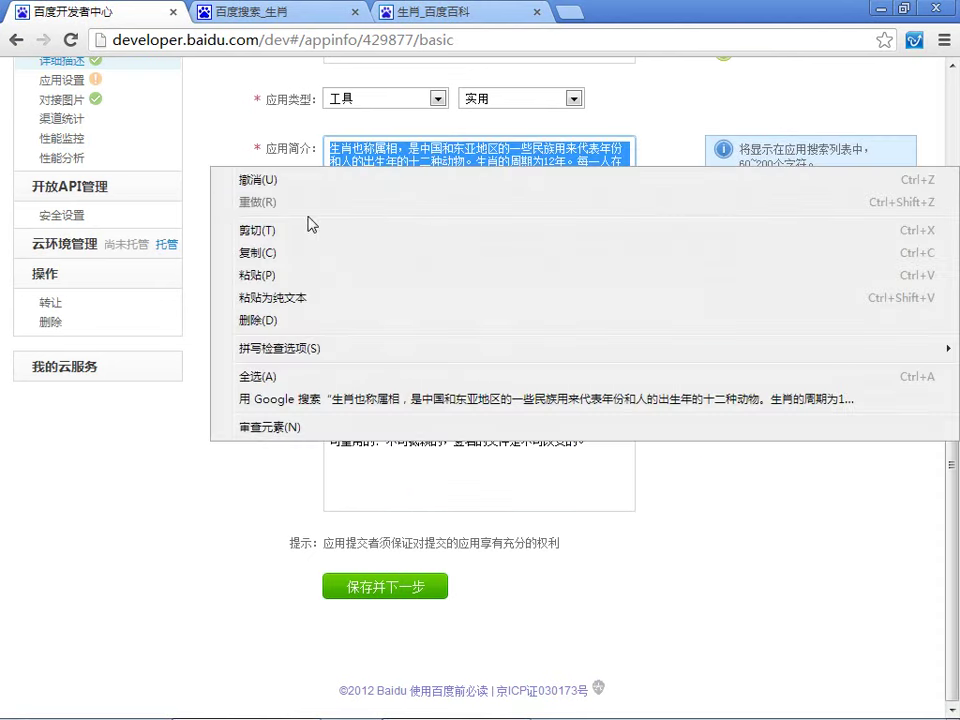
left_click(245, 254)
- Paste the paragraph over the old 应用介绍 text and let it validate
left_click_drag(583, 447, 285, 392)
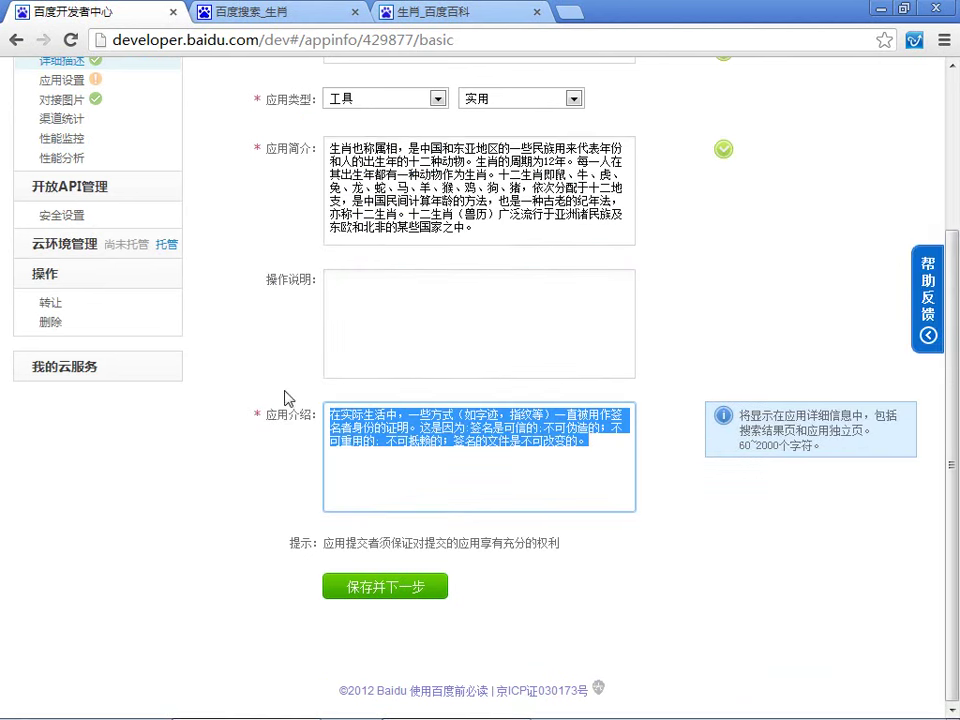
key("ctrl+v")
left_click(693, 553)
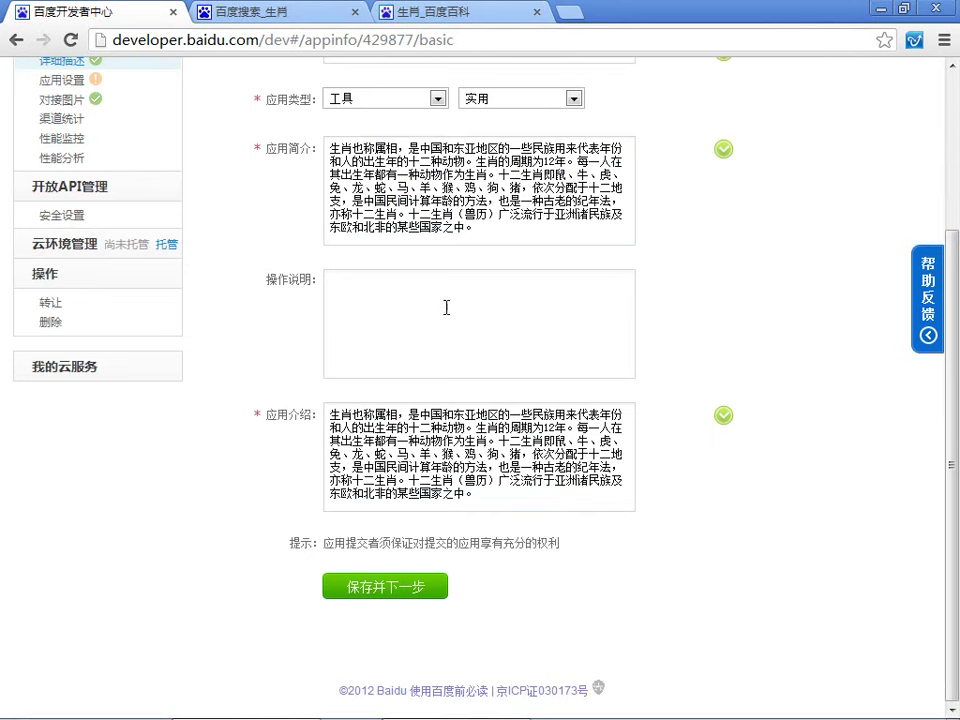
left_click(410, 225)
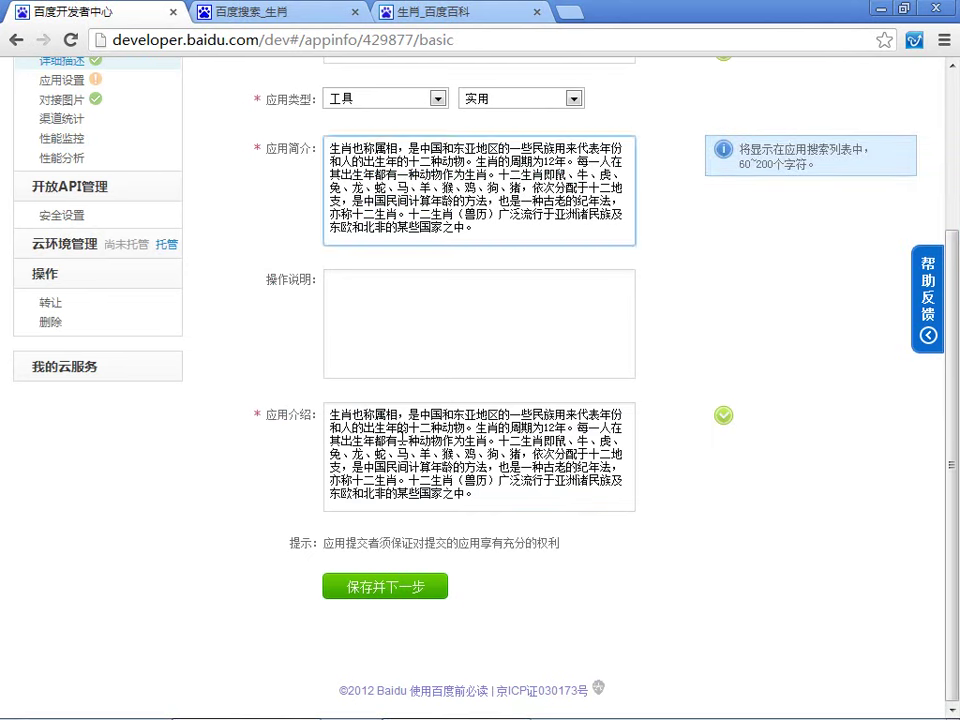
left_click(420, 460)
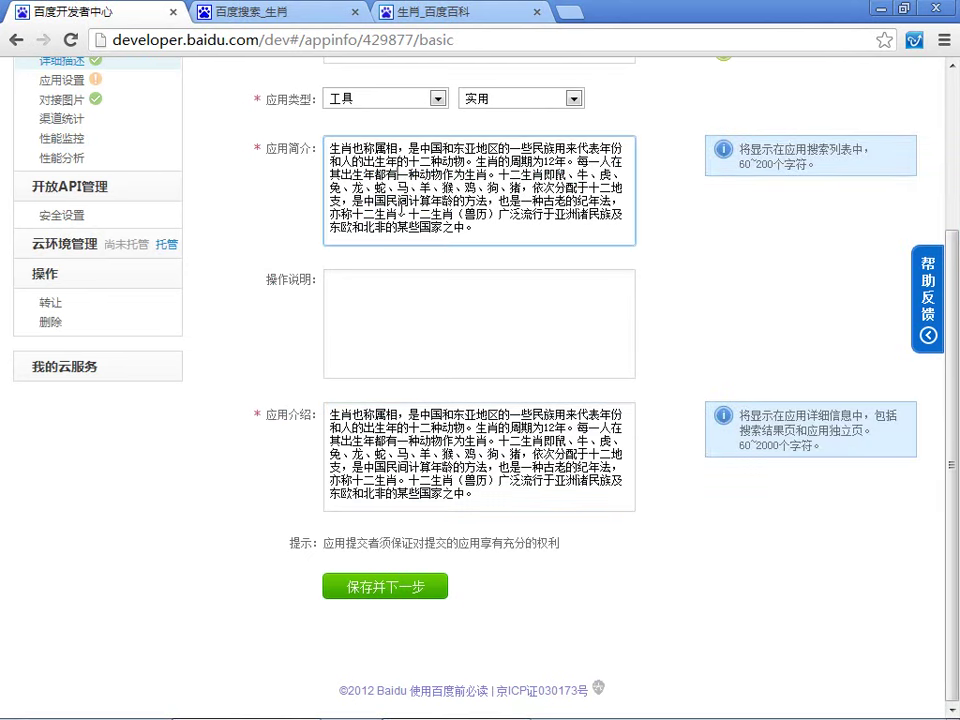
left_click(405, 596)
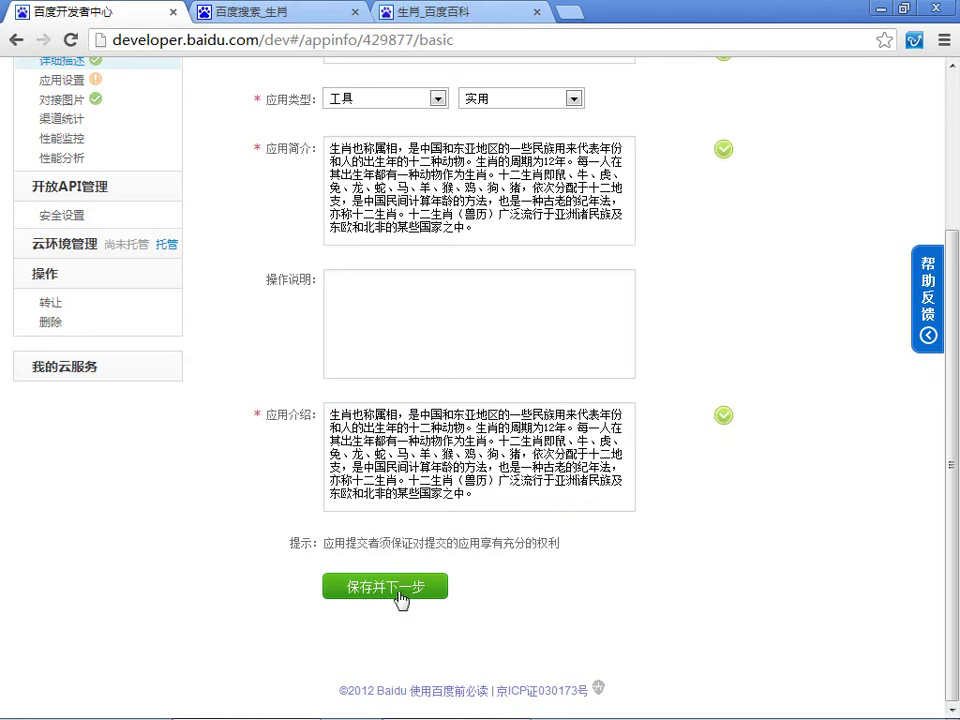
- Save with 保存并下一步 and review the 应用设置 page: PC Iframe access, 500 px height
left_click(388, 596)
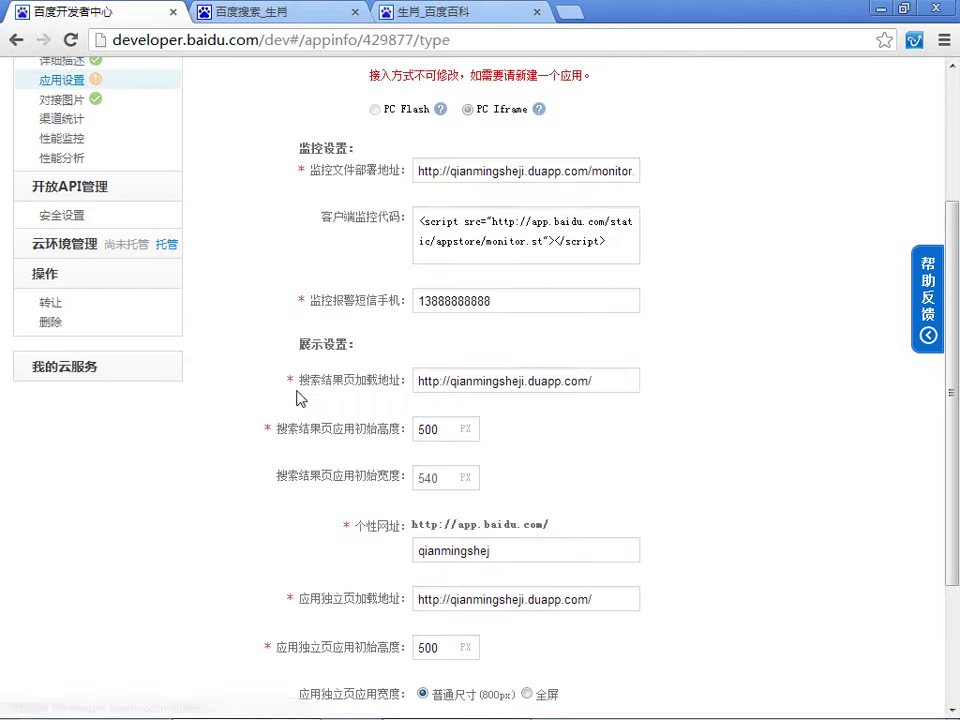
scroll(298, 398, "up", 3)
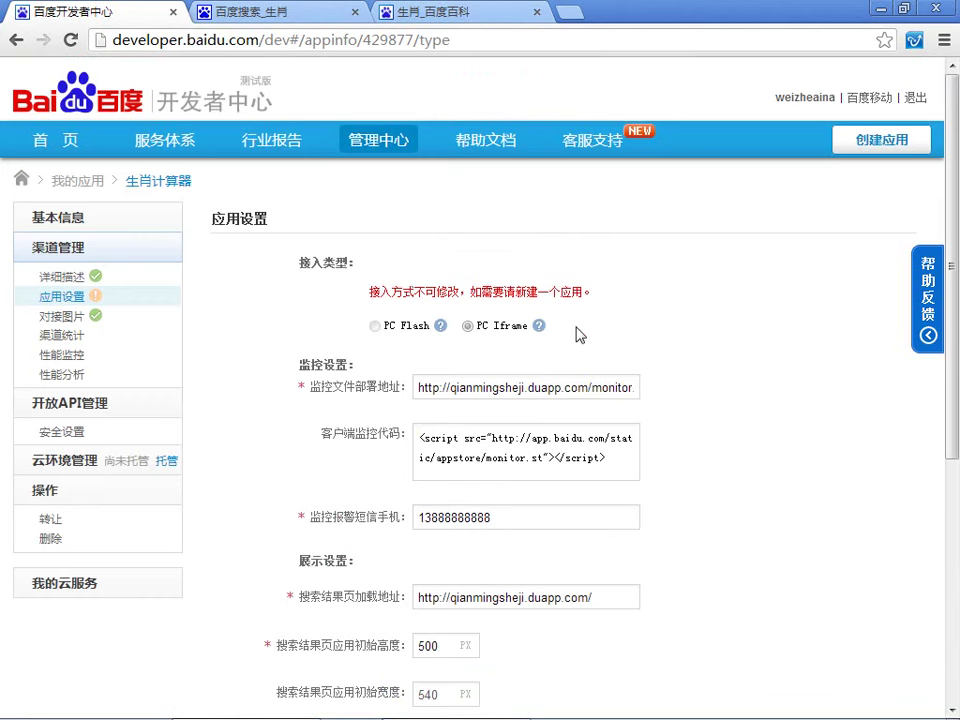
scroll(577, 334, "down", 2)
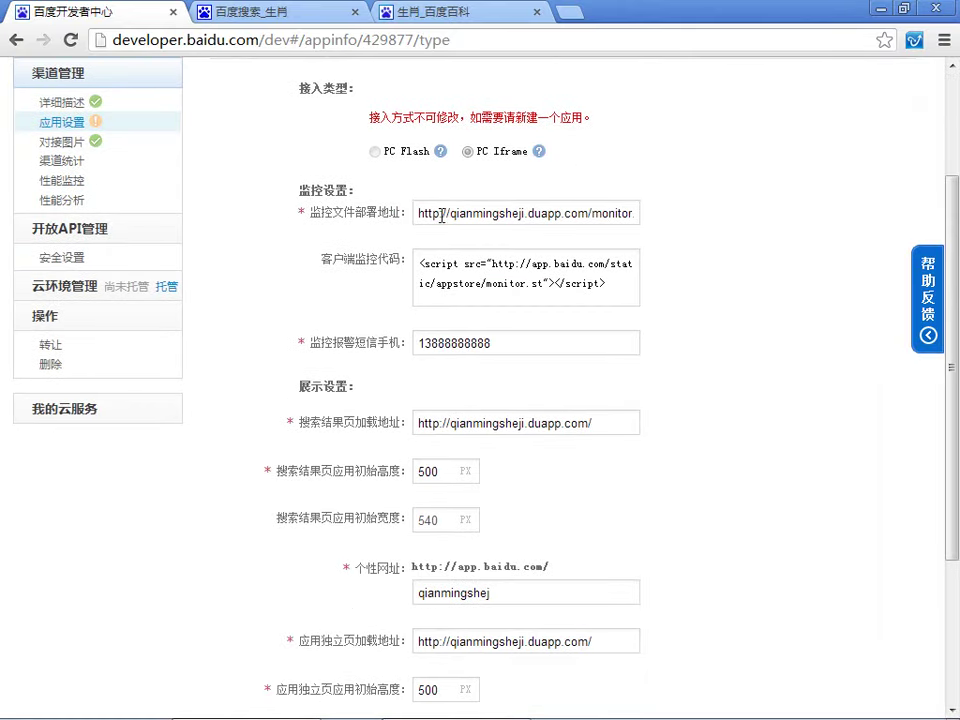
scroll(437, 213, "up", 2)
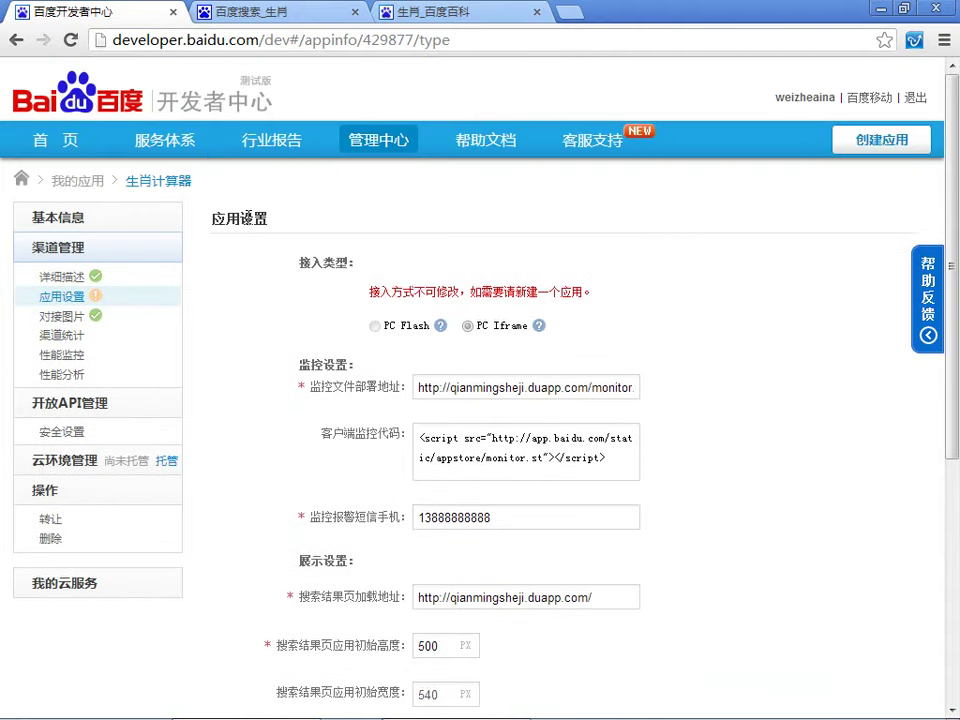
- Open the services page in a new tab and go to the My Apps list
right_click(190, 151)
left_click(223, 157)
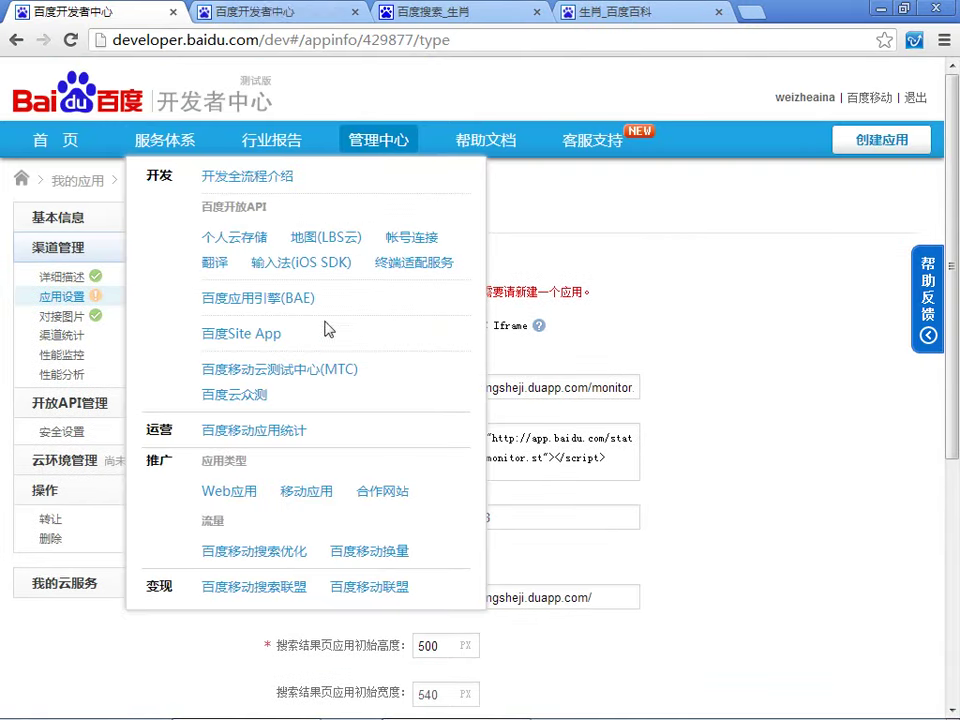
left_click(250, 12)
left_click(375, 145)
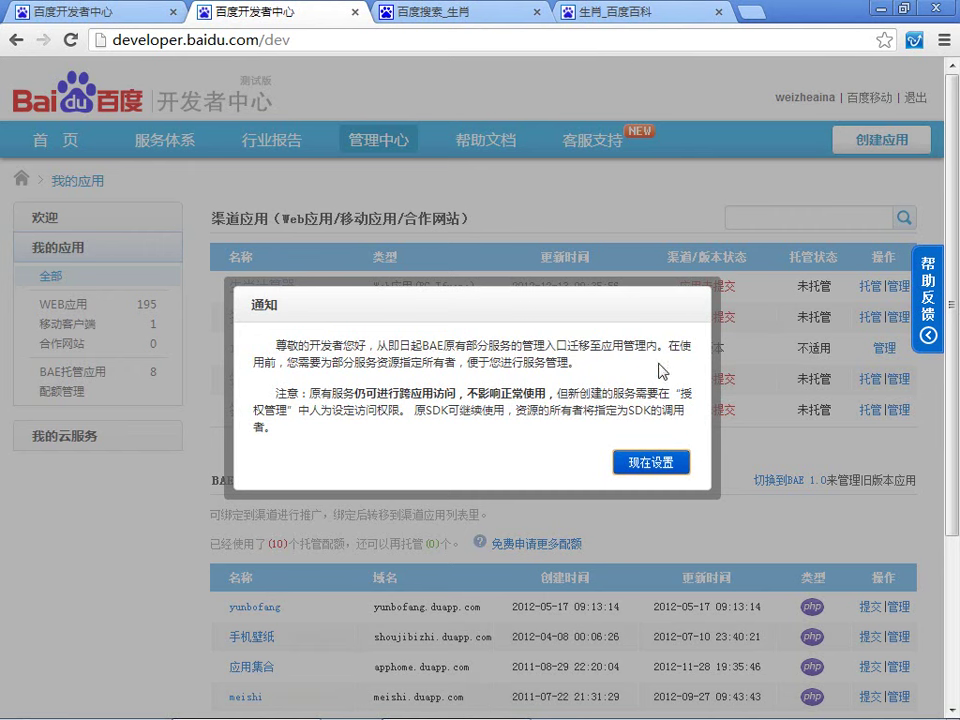
- Open BAE resource ownership and inspect the first database's app choices without assigning one
left_click(634, 474)
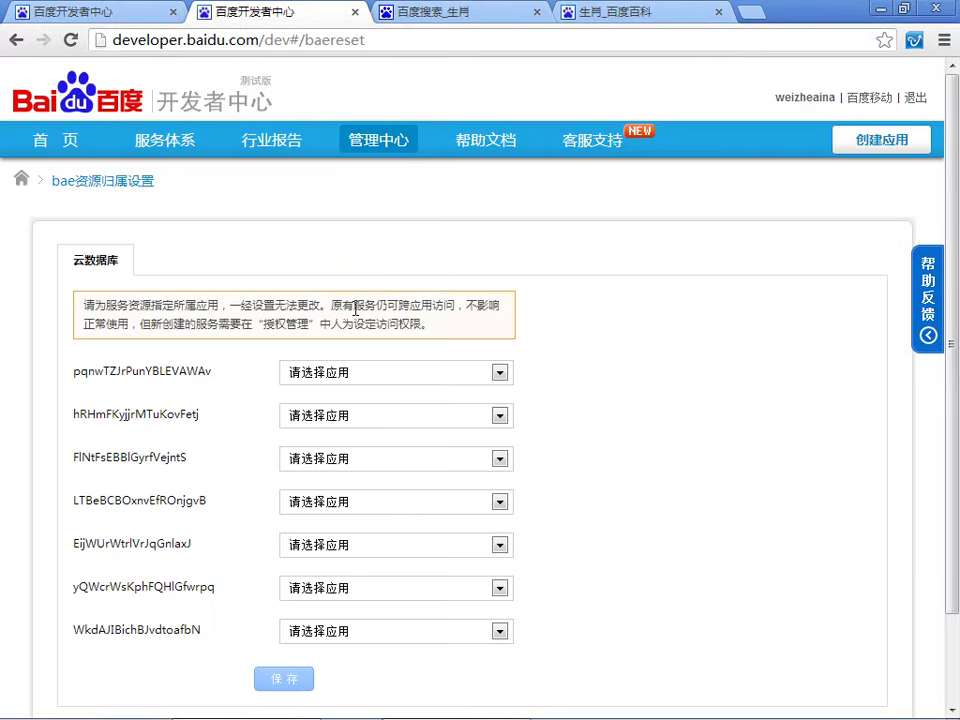
scroll(355, 315, "down", 1)
scroll(355, 315, "up", 1)
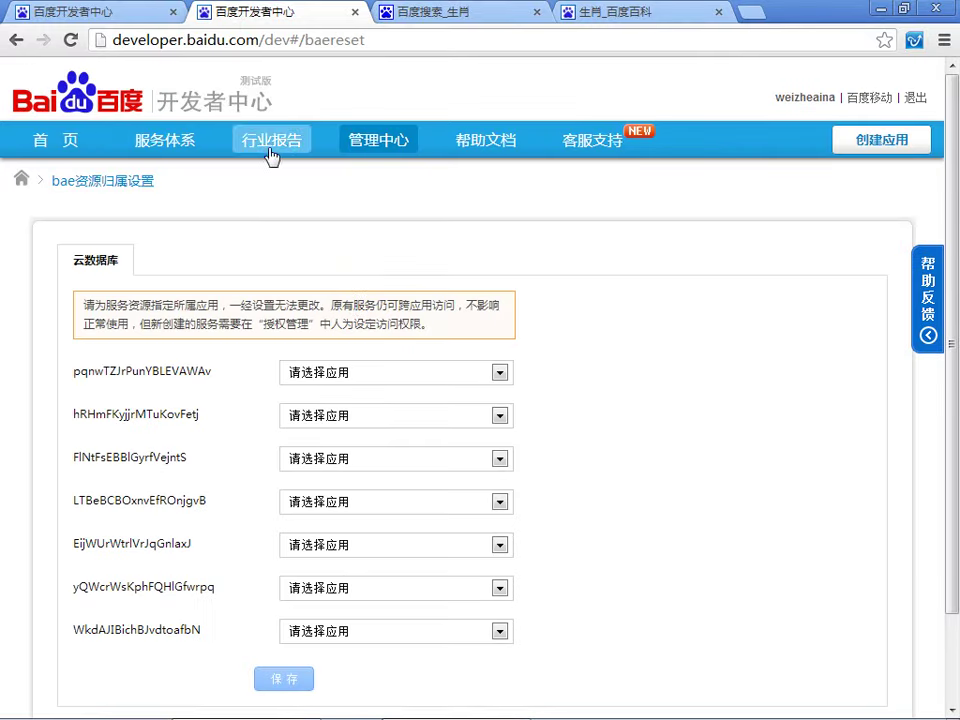
left_click(449, 380)
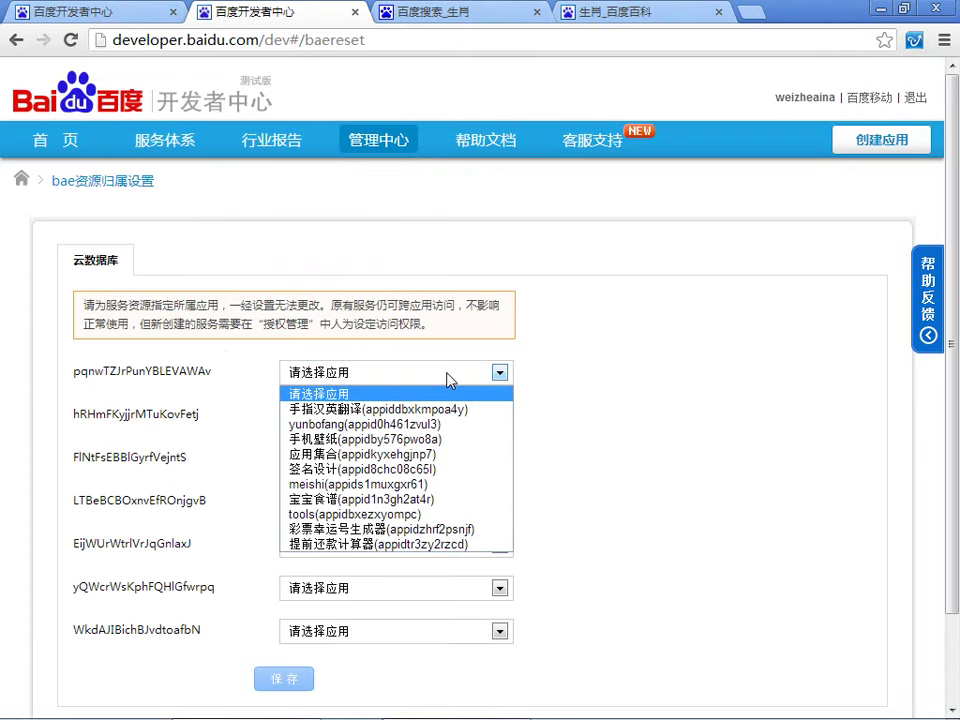
left_click(449, 380)
scroll(597, 407, "down", 2)
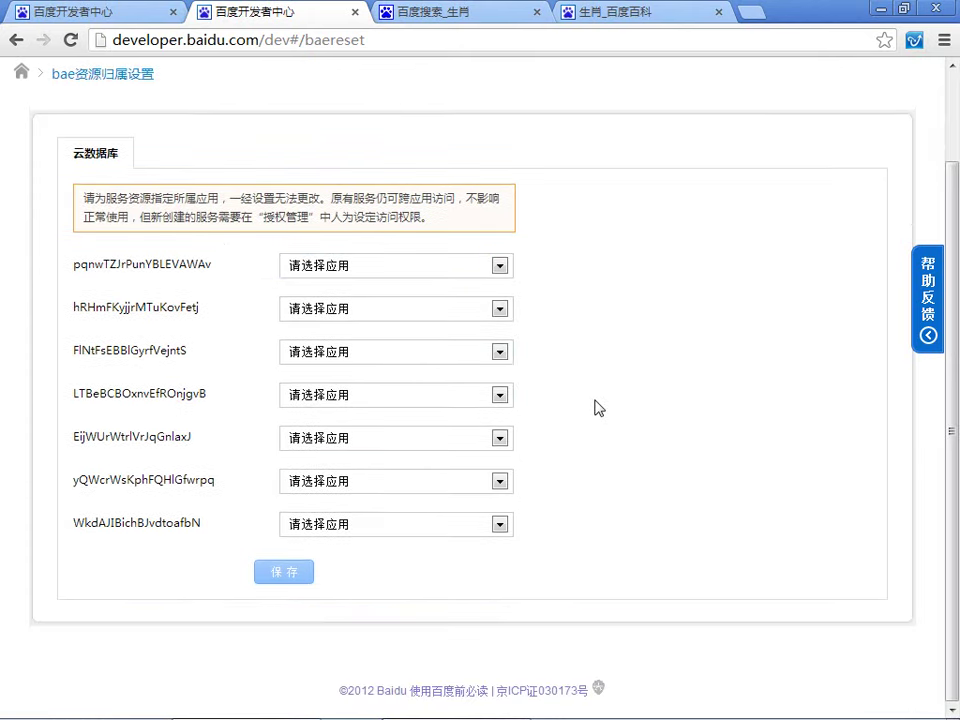
- Return to the app list, page through the BAE hosted apps, and manage 应用集合's versions
left_click(14, 41)
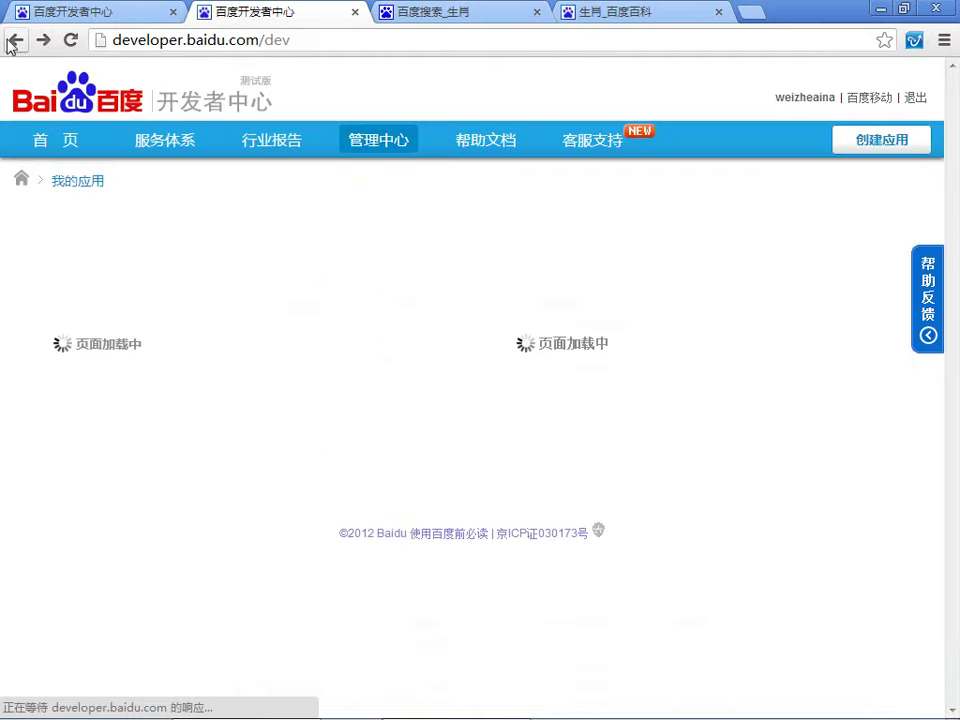
scroll(302, 347, "down", 3)
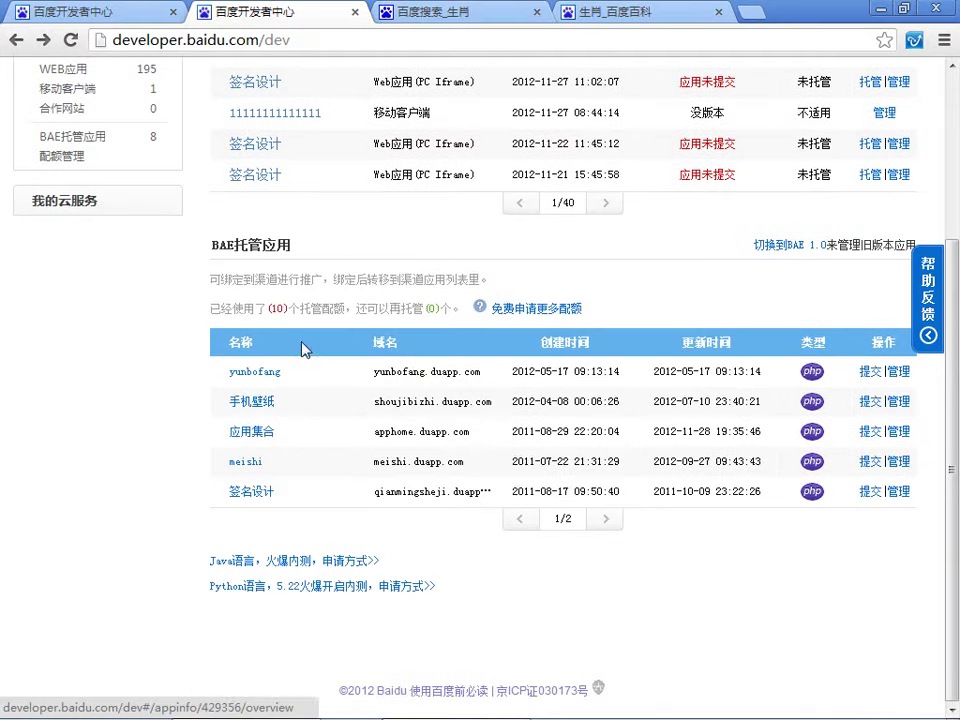
left_click(324, 485)
scroll(326, 485, "up", 3)
scroll(326, 485, "down", 3)
scroll(670, 570, "up", 3)
scroll(640, 600, "down", 3)
mouse_move(930, 715)
left_click(604, 521)
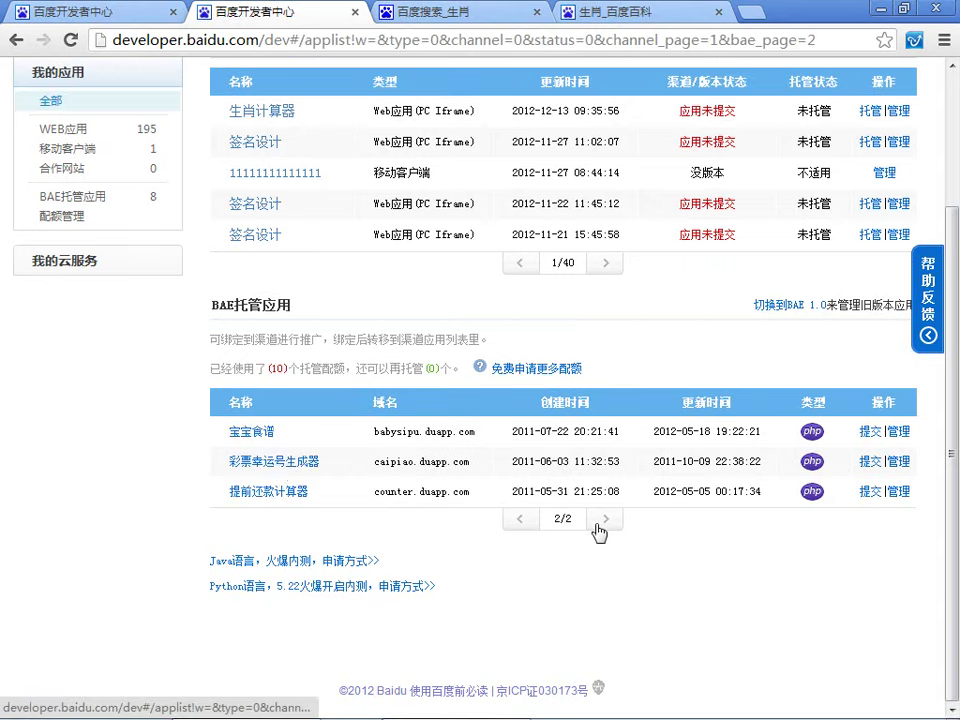
left_click(519, 518)
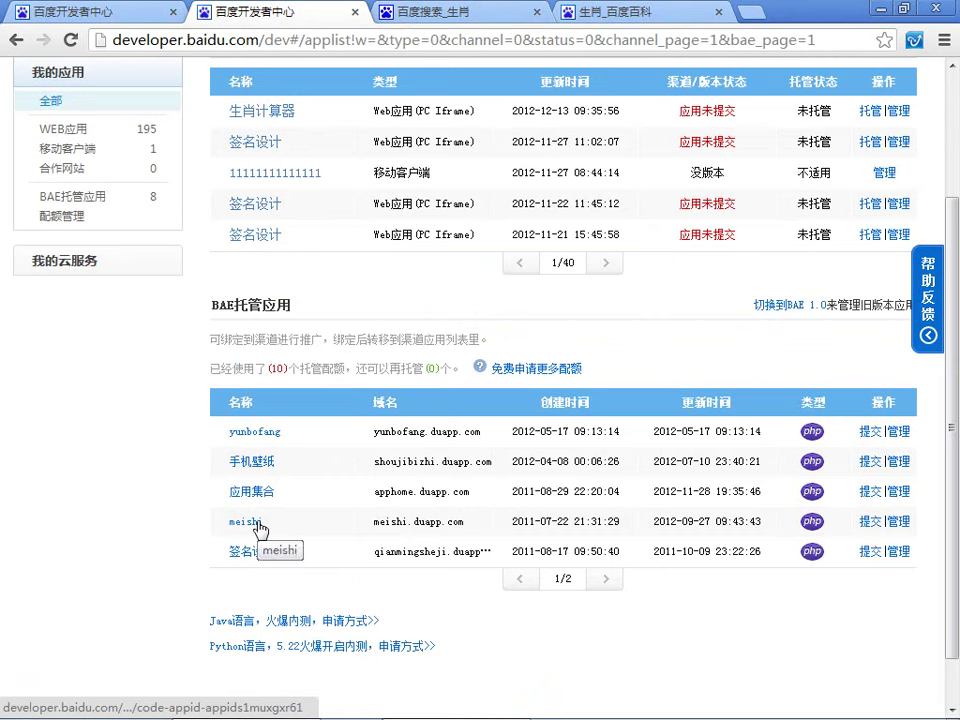
left_click(896, 491)
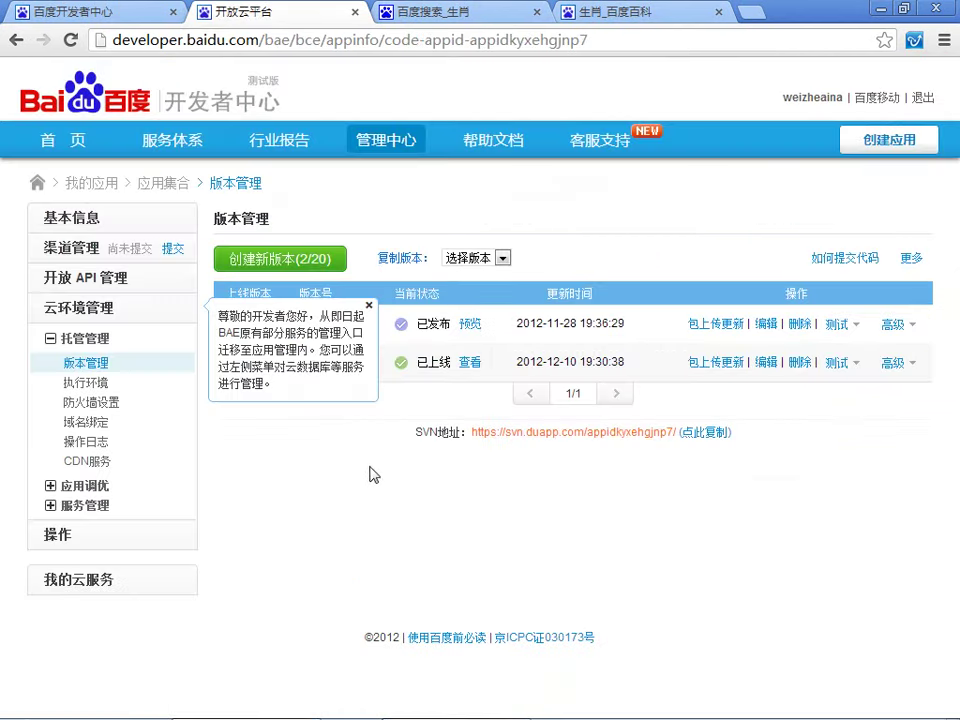
- Dismiss the settings notice, start a 包上传更新 for version 0, and choose a file
left_click(368, 308)
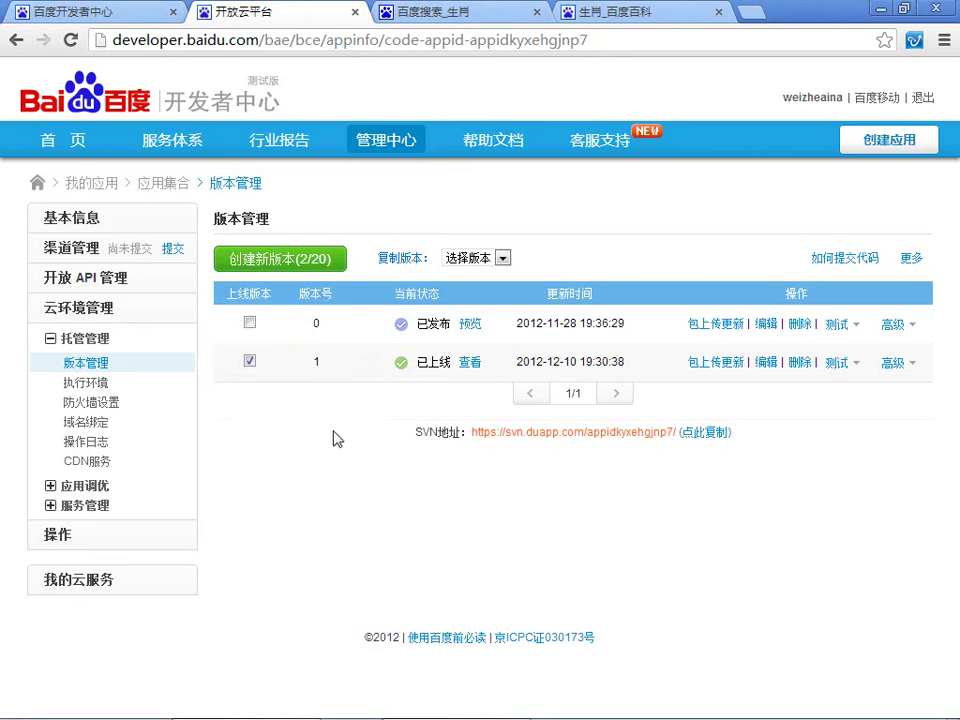
left_click(718, 326)
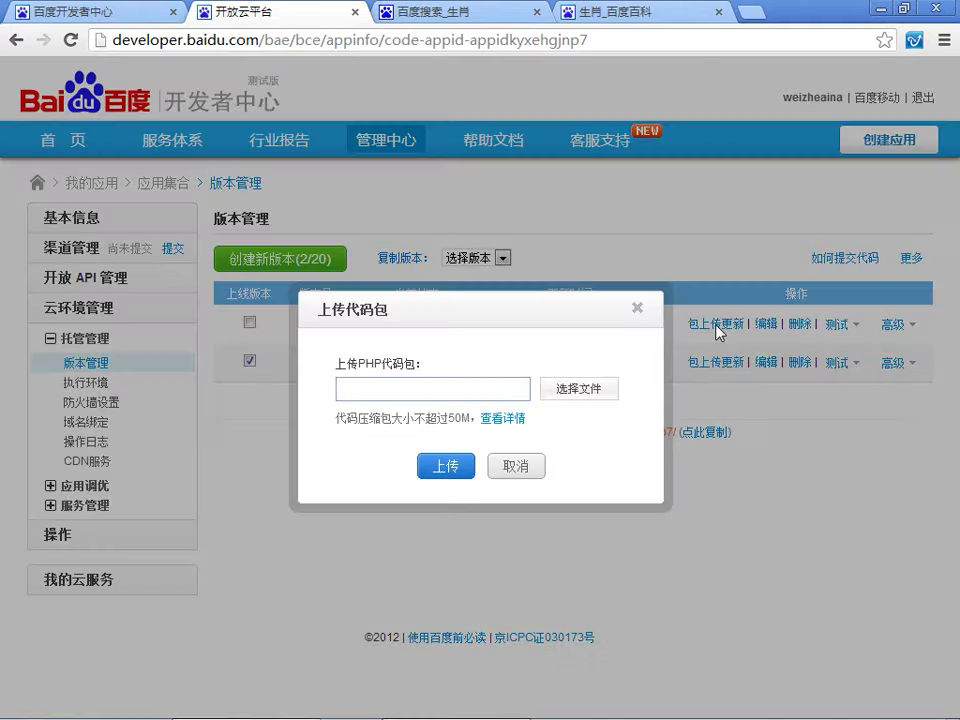
left_click(573, 389)
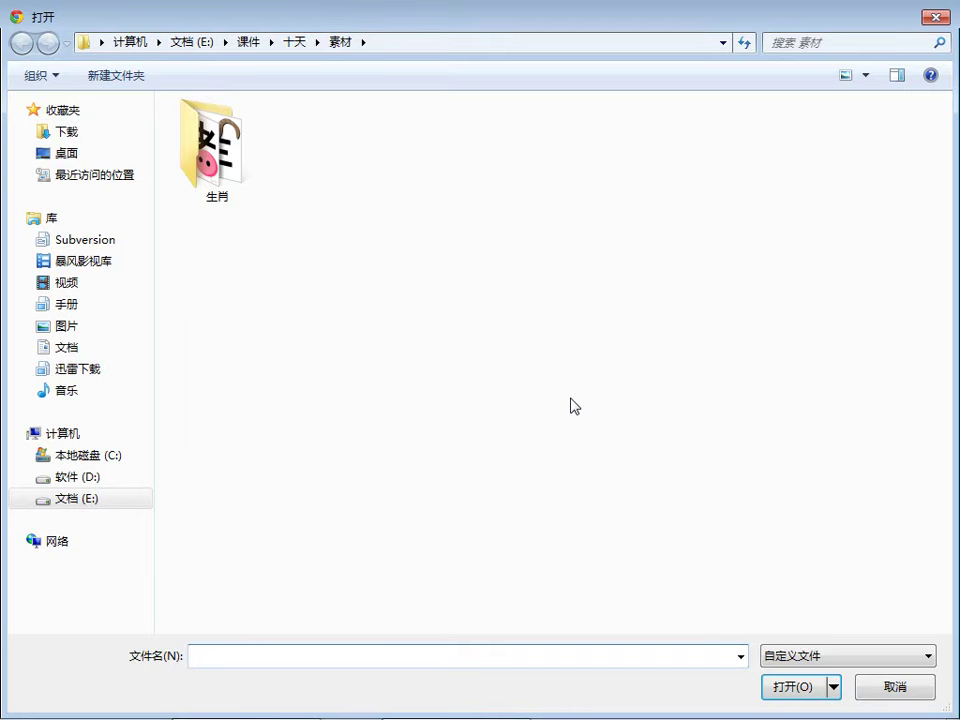
- Cancel the file chooser and open the D:\AppServ\www\shengxiao folder from the desktop
left_click(936, 17)
key("super+d")
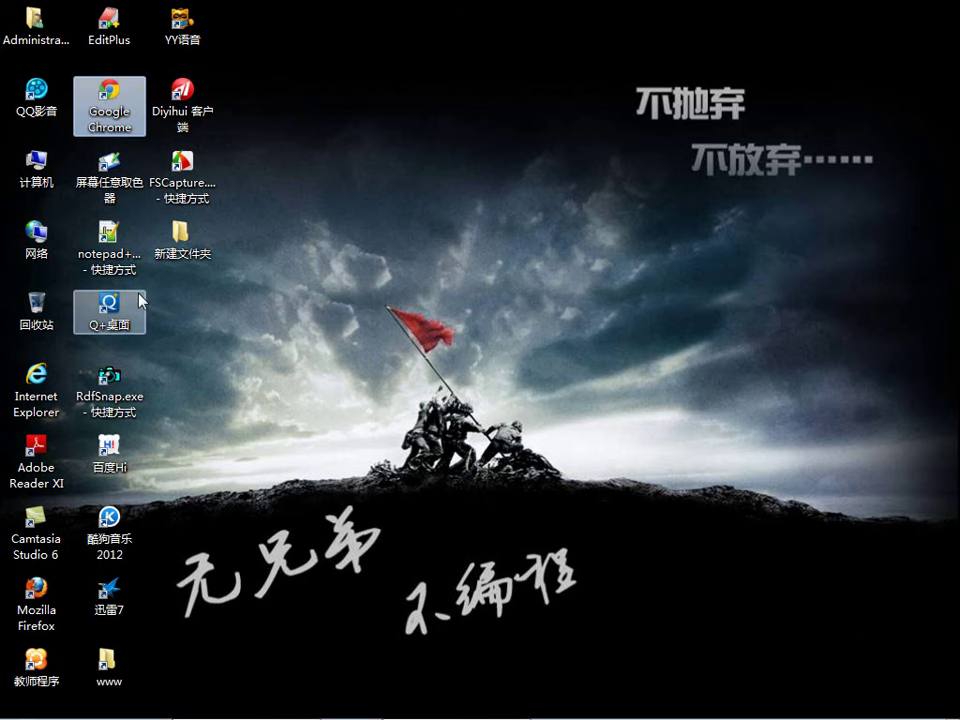
left_click(113, 672)
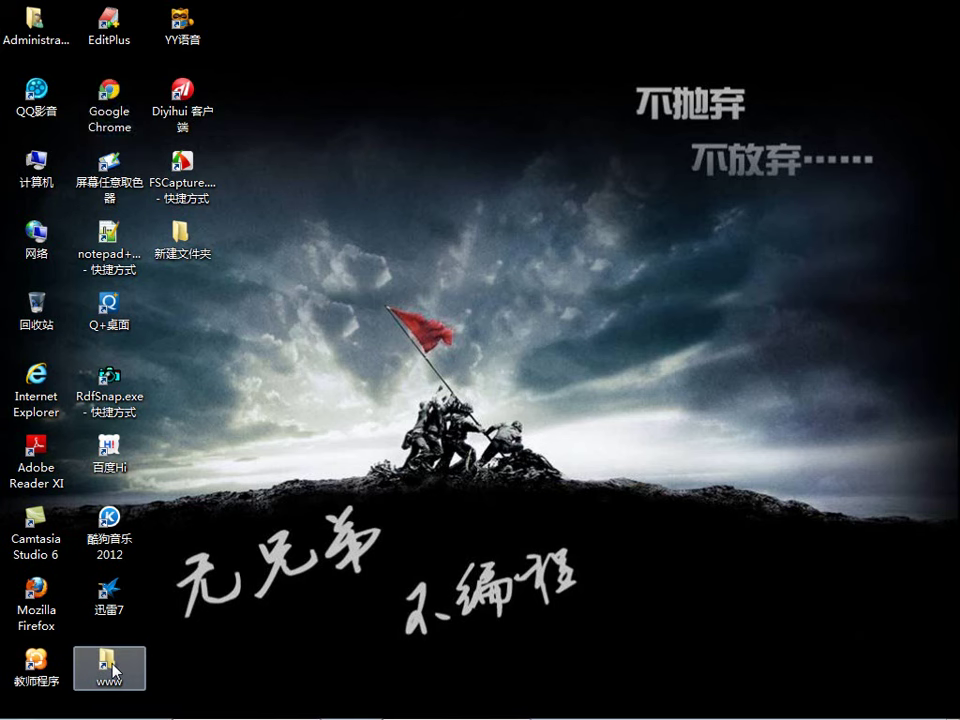
double_click(112, 670)
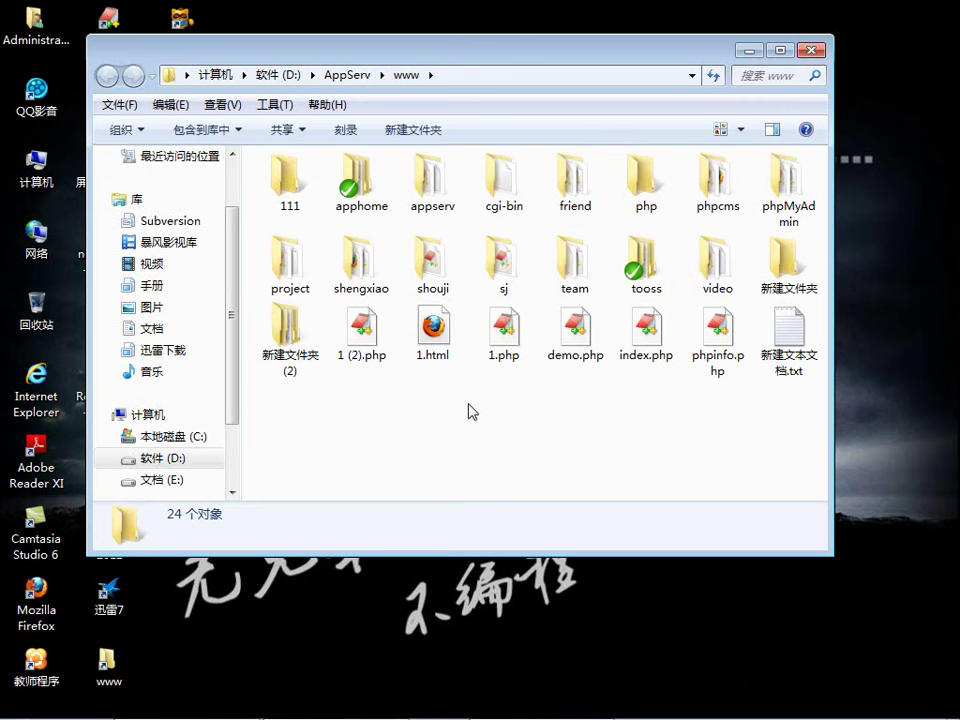
double_click(608, 48)
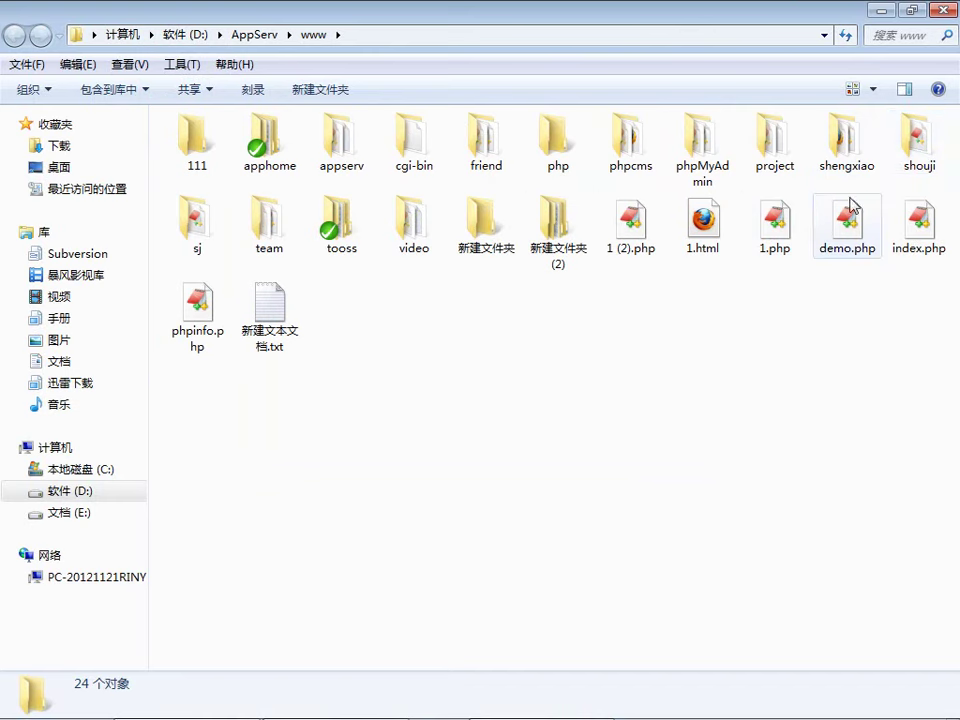
double_click(866, 168)
- Compress img, index.php and monitor.html into a shengxiao.zip archive
left_click_drag(574, 292, 150, 122)
right_click(194, 154)
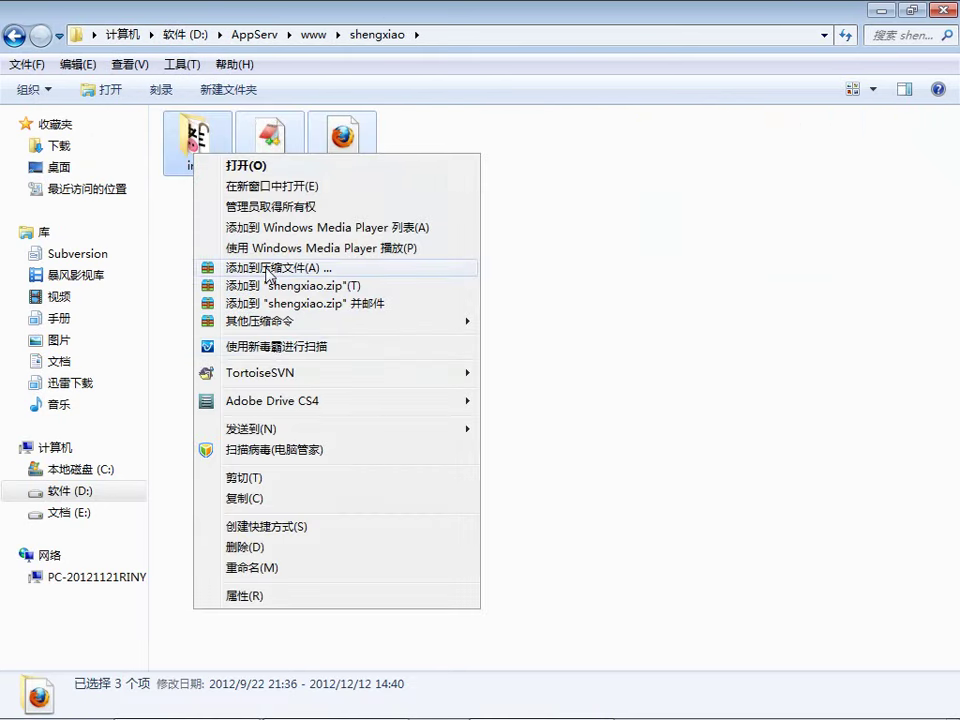
left_click(275, 268)
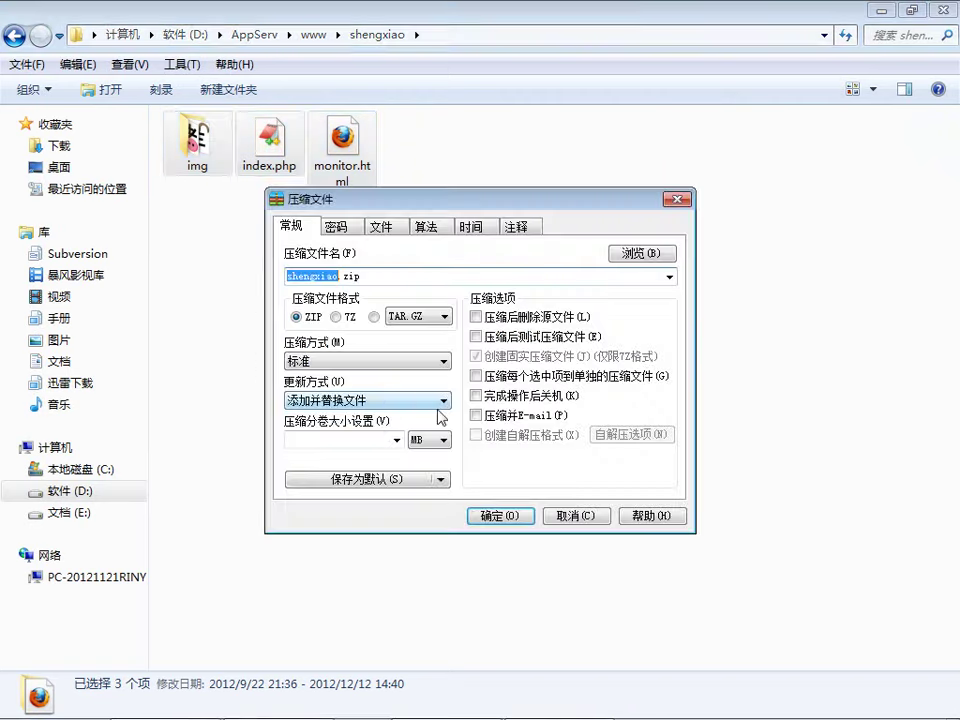
left_click(497, 516)
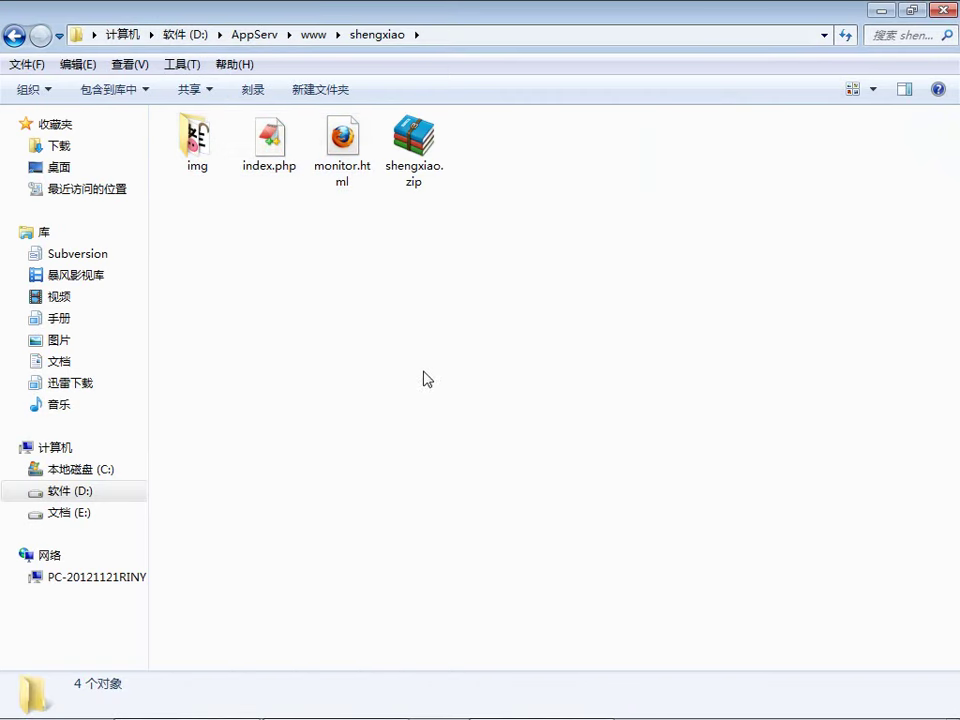
- Upload D:\AppServ\www\shengxiao\shengxiao.zip as version 0's code package
left_click(345, 701)
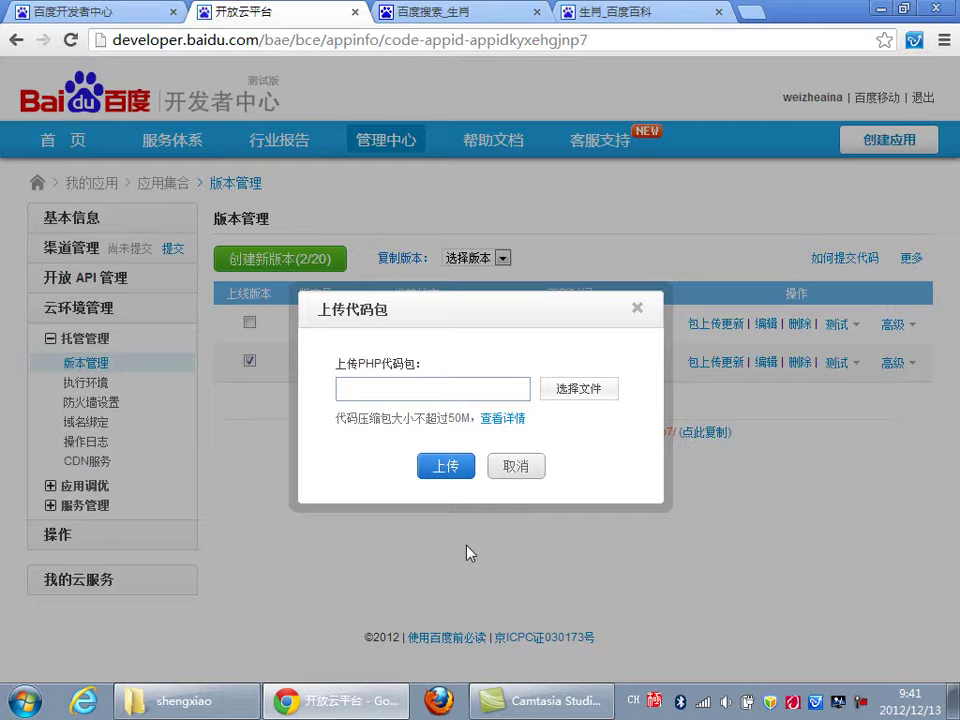
left_click(575, 398)
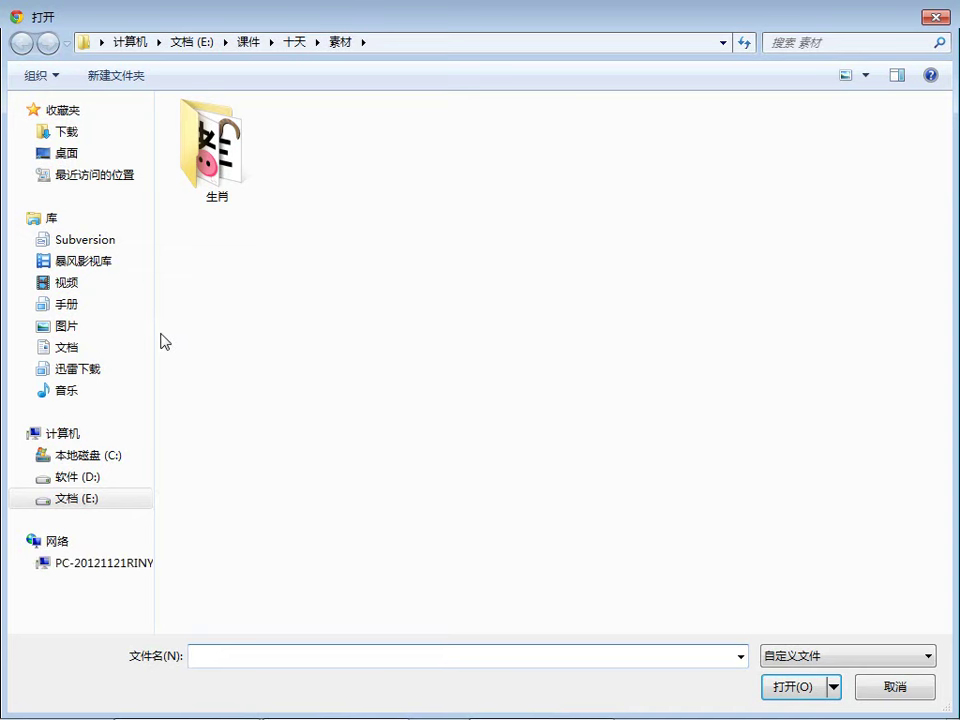
left_click(129, 45)
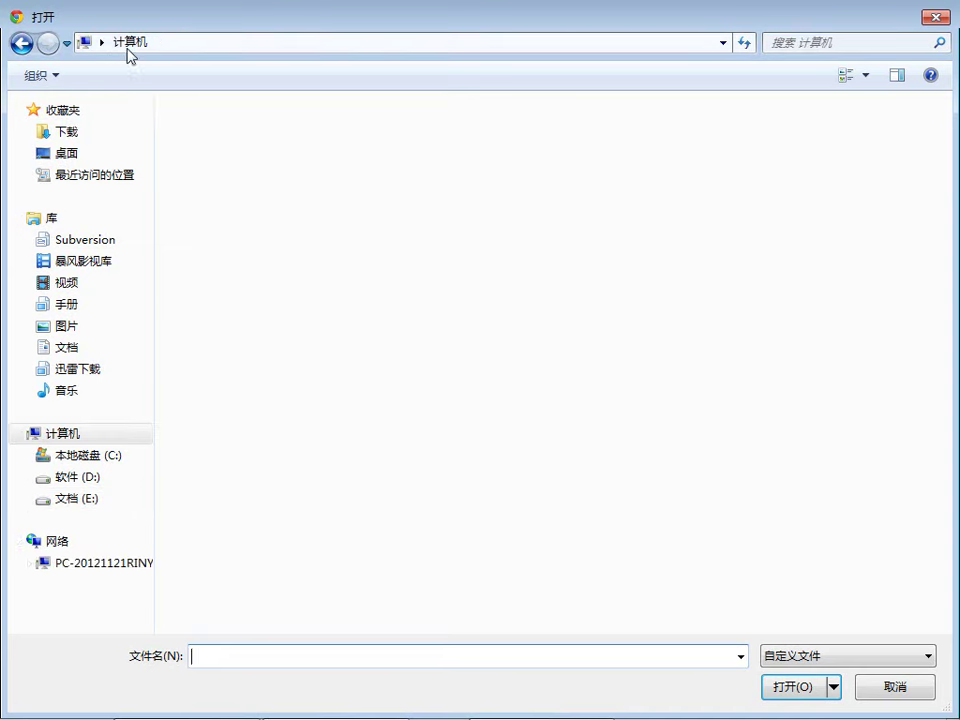
double_click(448, 171)
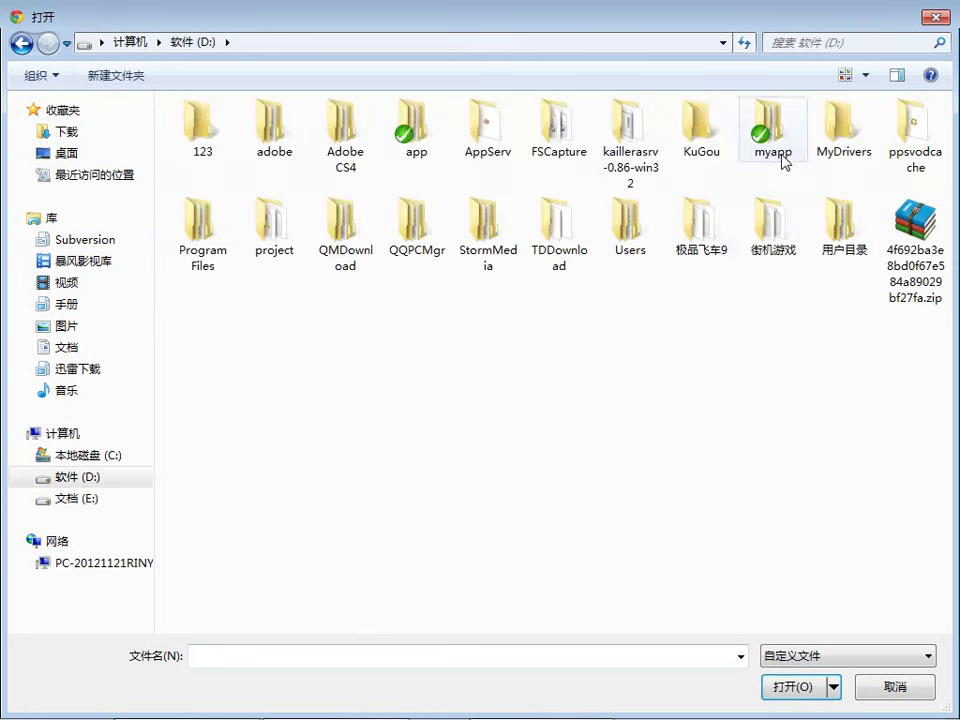
double_click(489, 124)
double_click(414, 130)
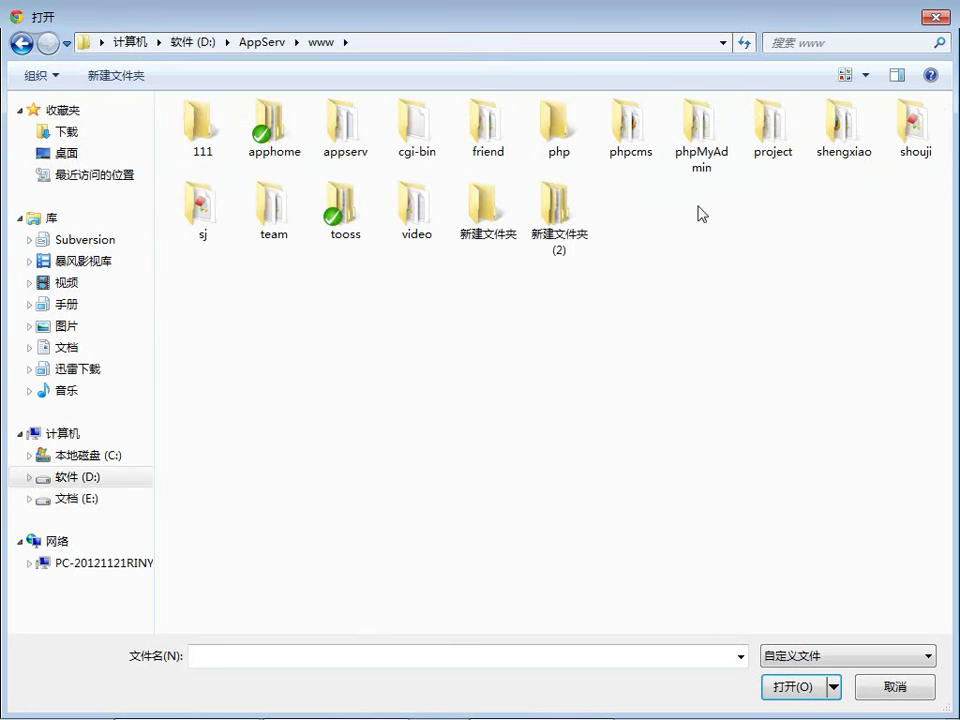
double_click(842, 138)
left_click(276, 145)
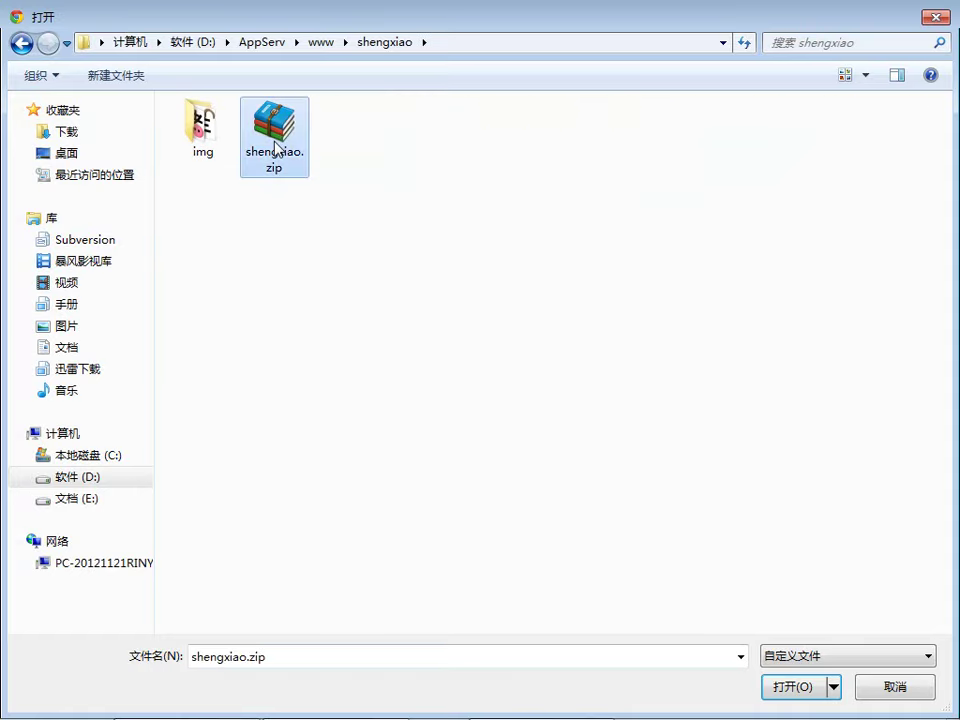
double_click(276, 145)
left_click(445, 467)
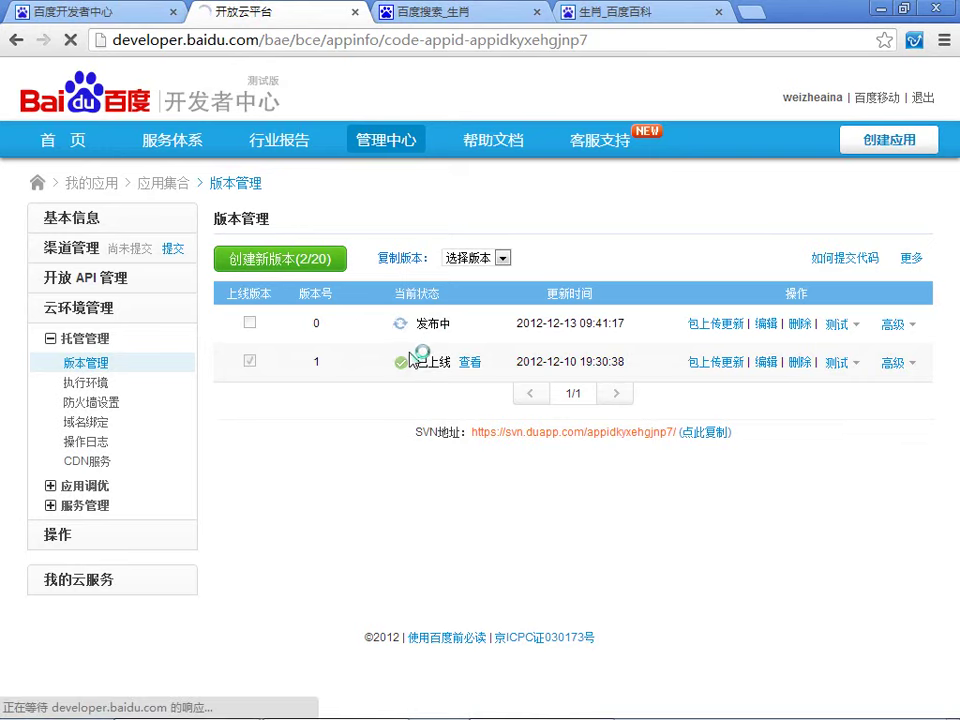
- Preview version 0 online and try zodiac queries for the years 2000 and 291
left_click(474, 326)
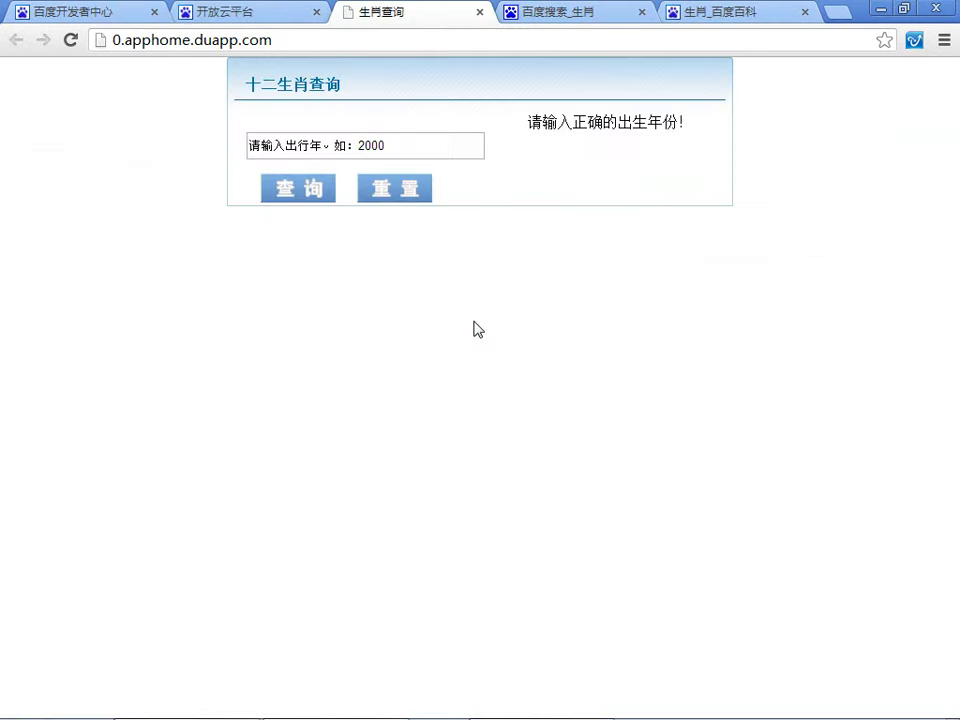
left_click(367, 145)
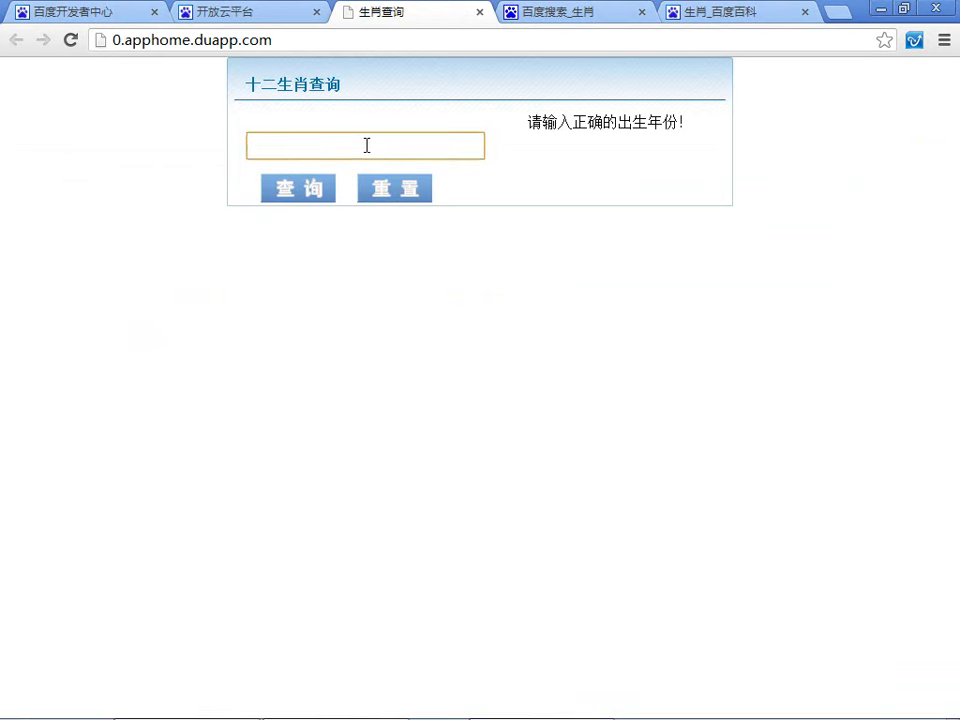
type("2000")
left_click(328, 213)
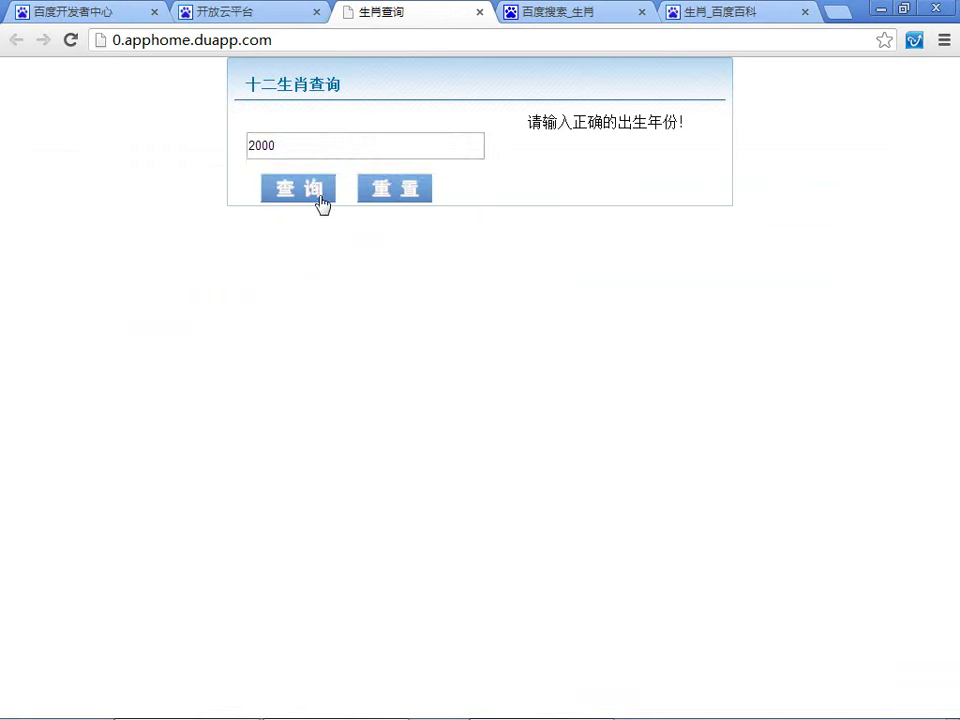
left_click(318, 193)
left_click(15, 40)
left_click(295, 197)
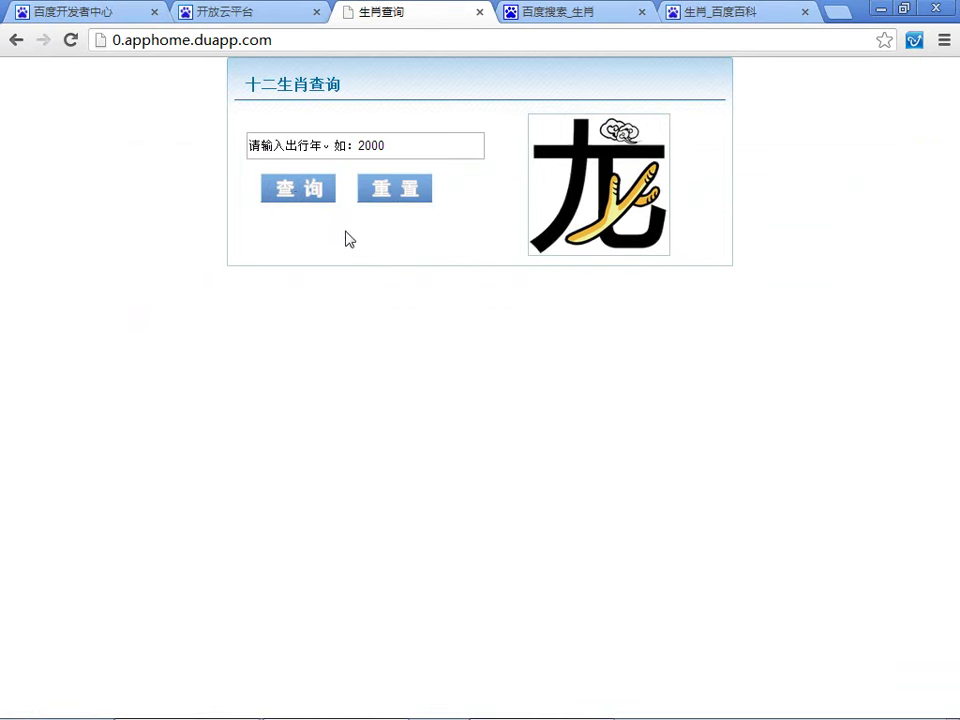
left_click(347, 141)
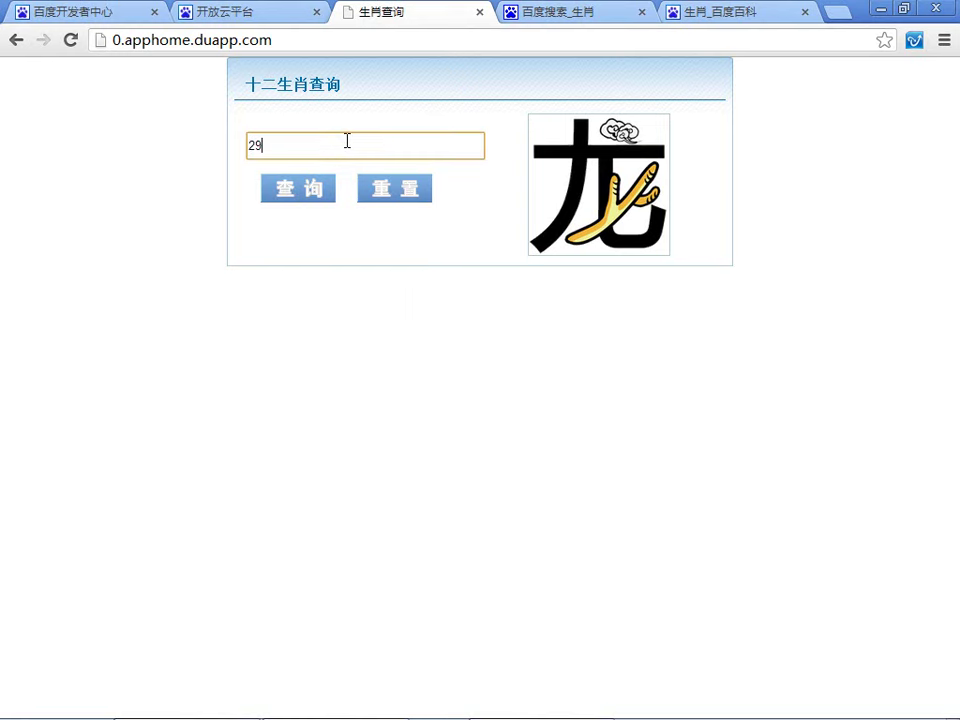
type("2911")
left_click(298, 192)
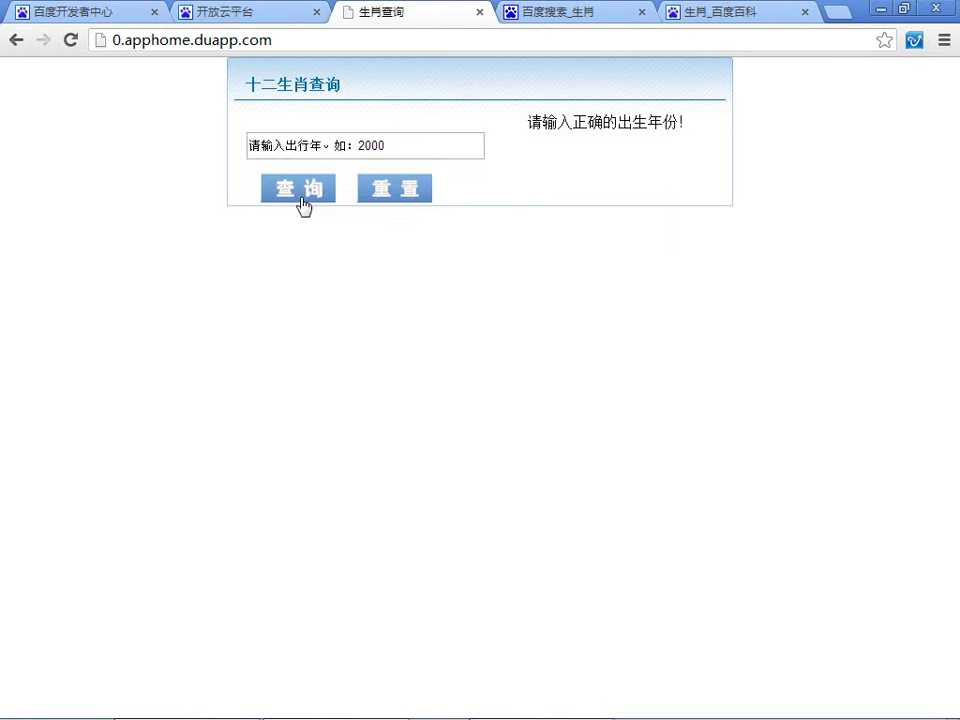
- Look up the zodiac sign for 1980, then close the preview tab
left_click(446, 152)
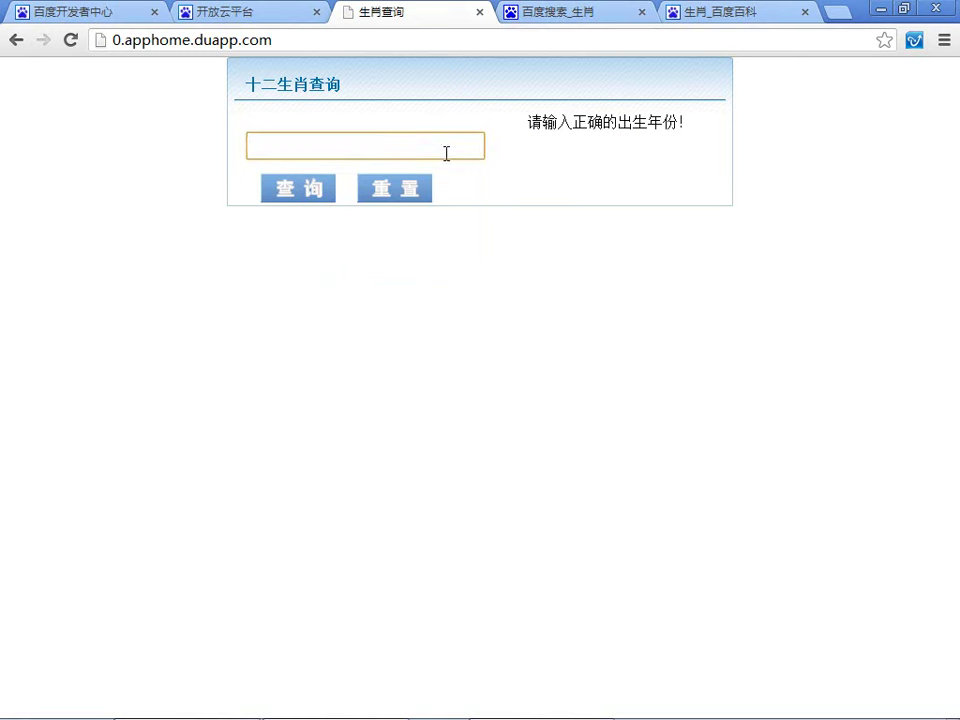
type("198")
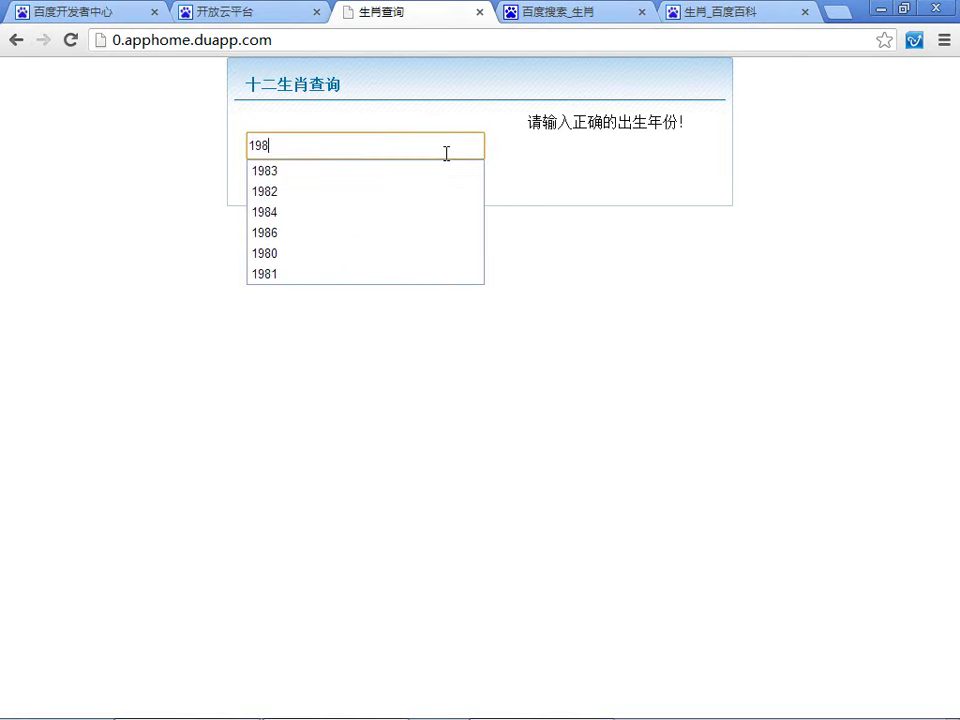
type("0")
key("Down")
key("Return")
left_click(285, 200)
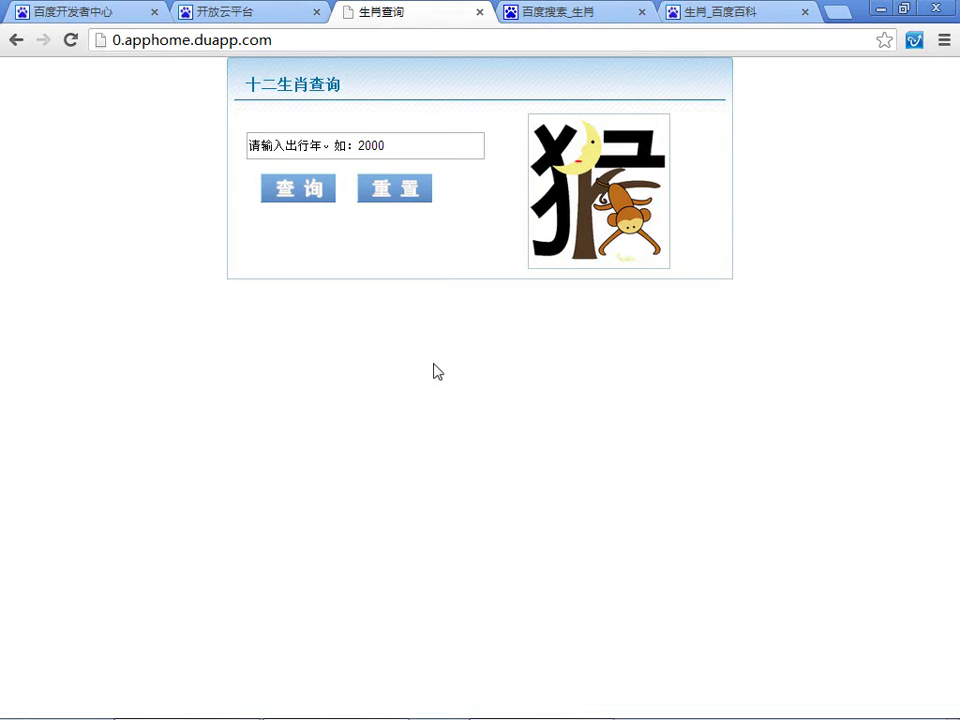
left_click(480, 12)
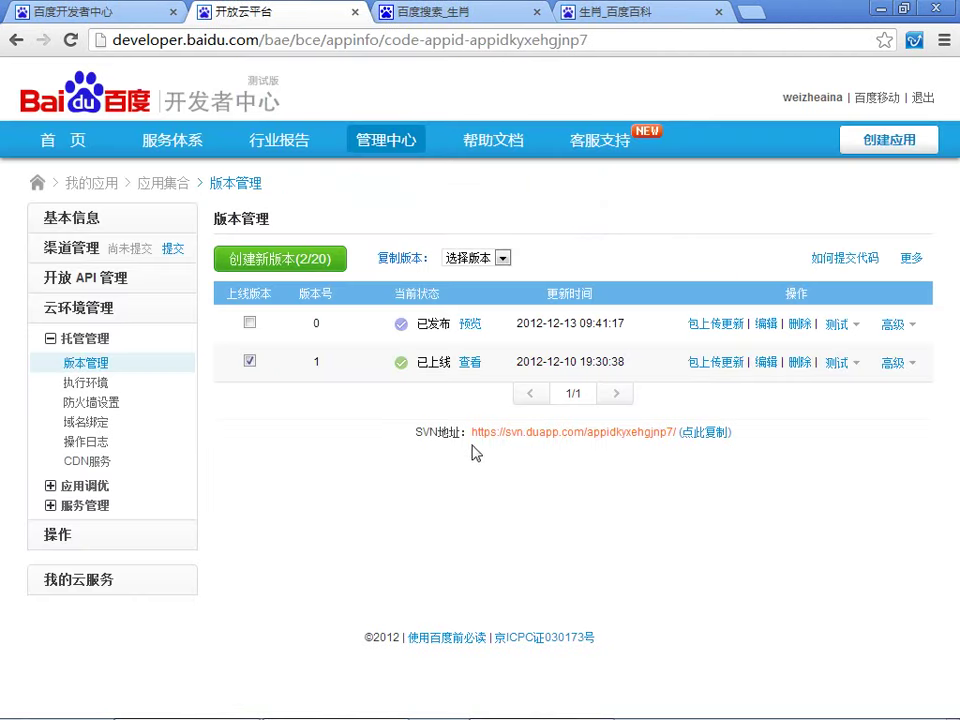
- Copy the app's SVN地址 to the clipboard and switch to the shengxiao folder window
left_click_drag(472, 432, 613, 433)
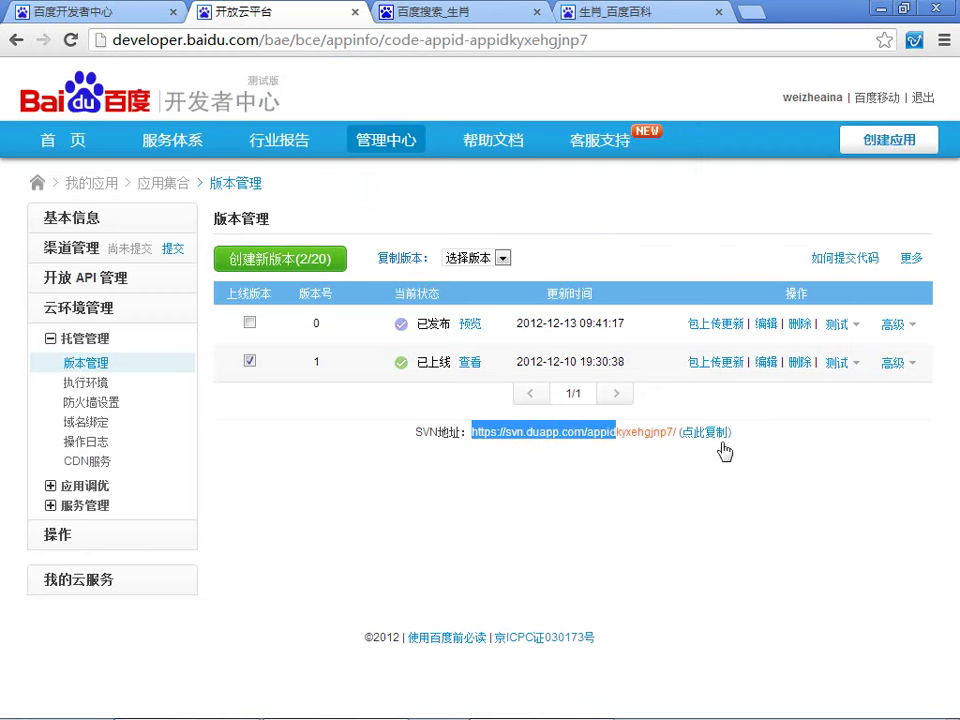
left_click(712, 433)
mouse_move(536, 716)
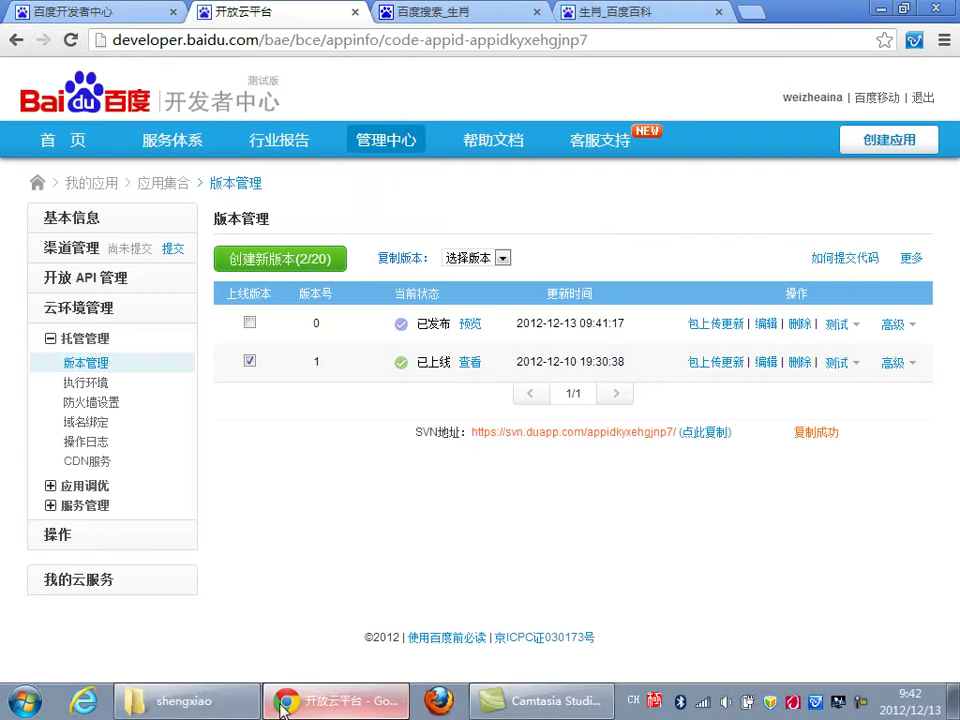
left_click(185, 700)
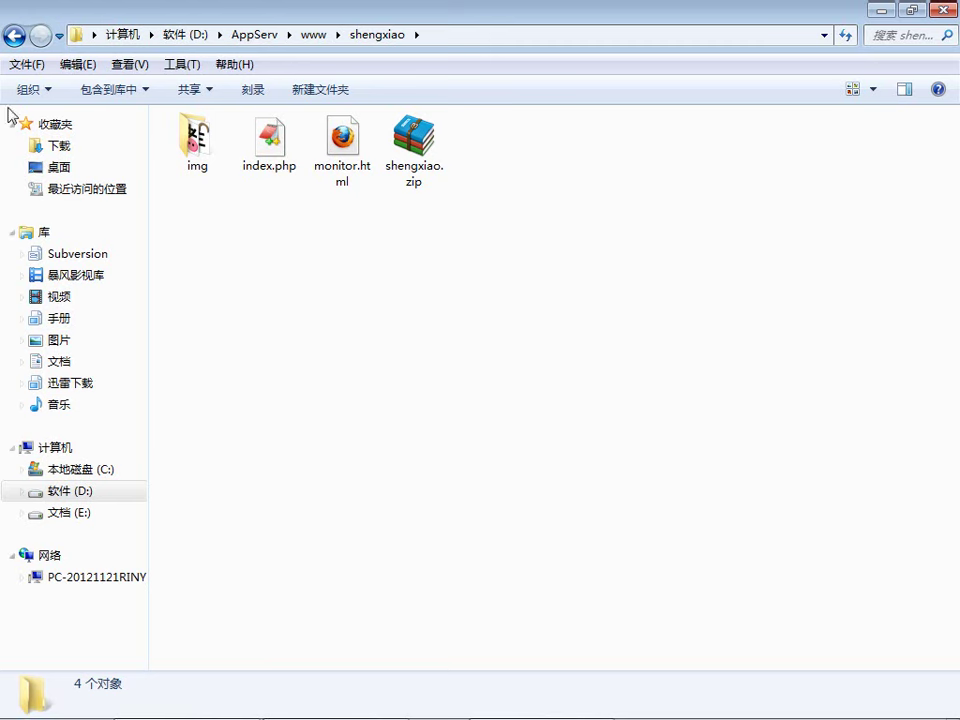
left_click(16, 38)
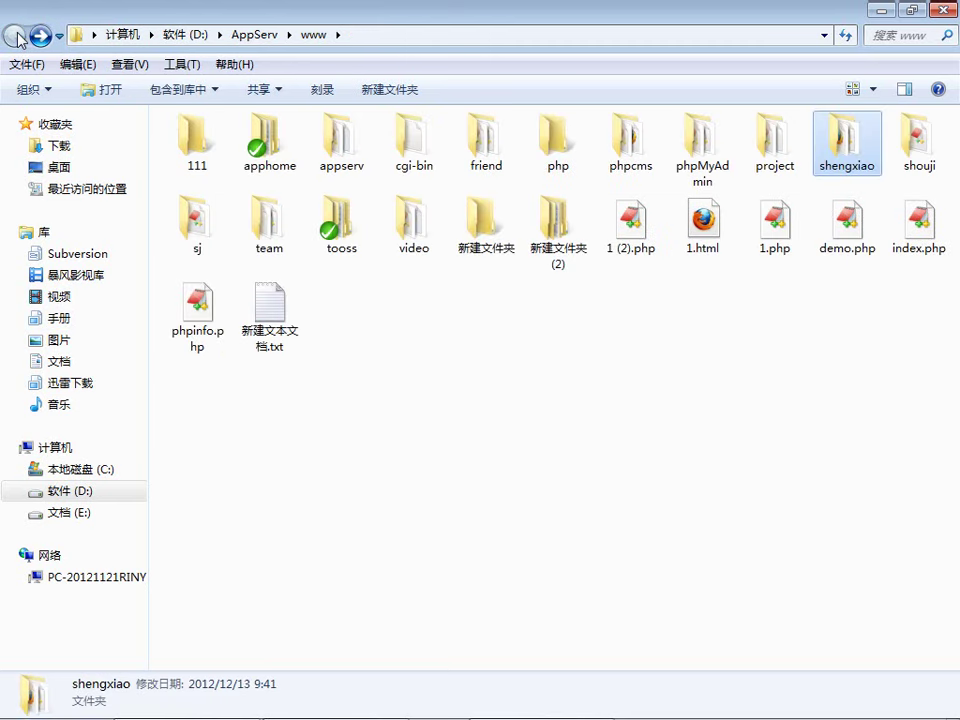
left_click(422, 441)
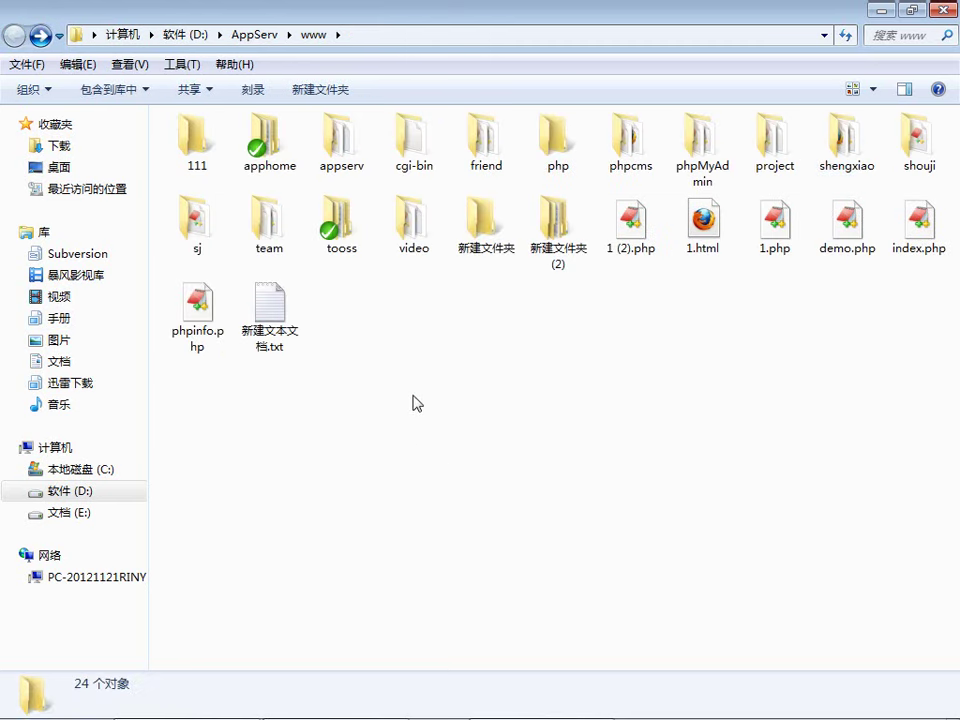
right_click(417, 403)
mouse_move(450, 677)
left_click(638, 297)
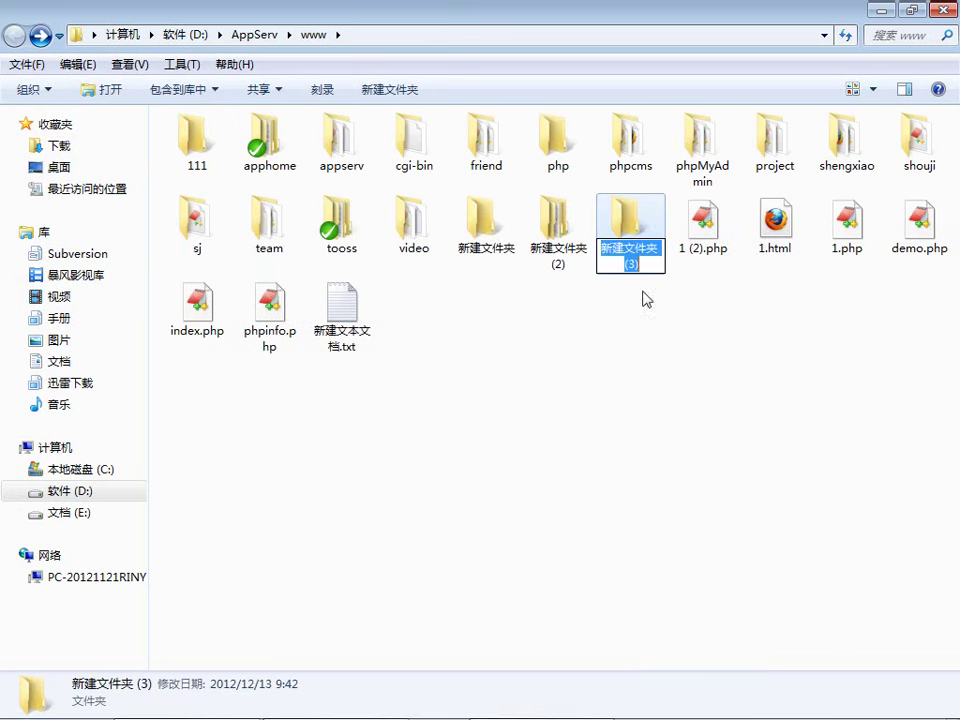
type("myapp")
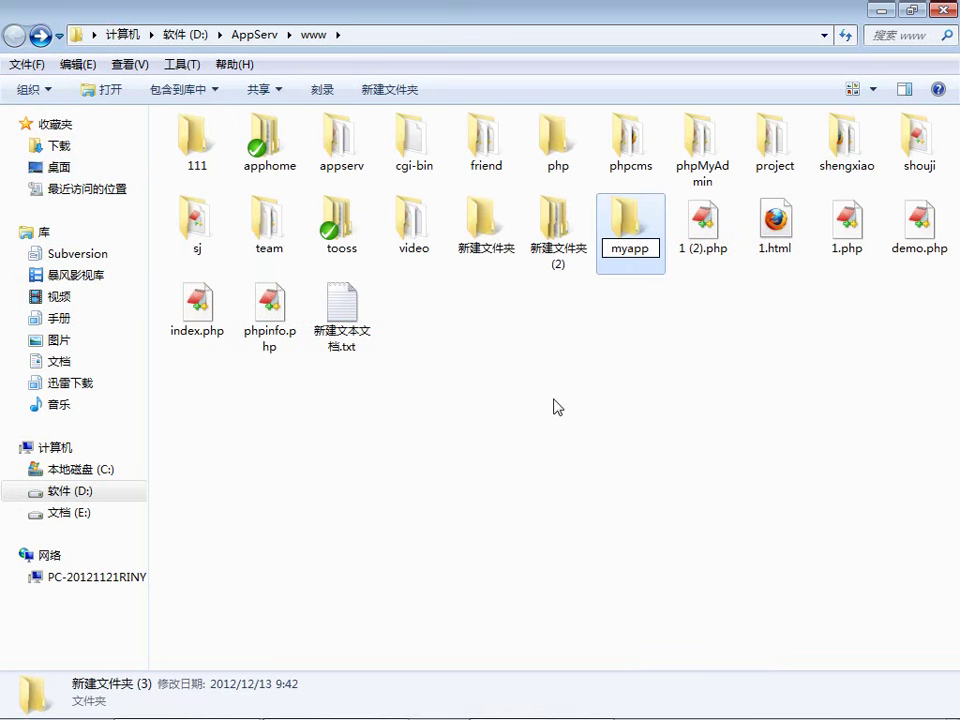
left_click(557, 407)
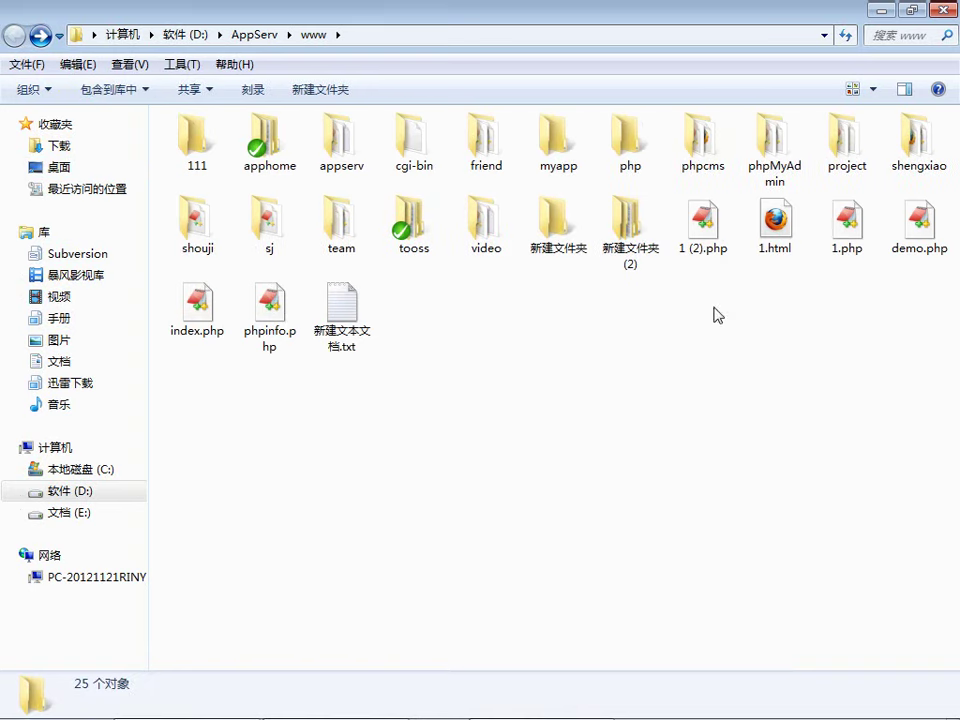
left_click(571, 137)
right_click(571, 135)
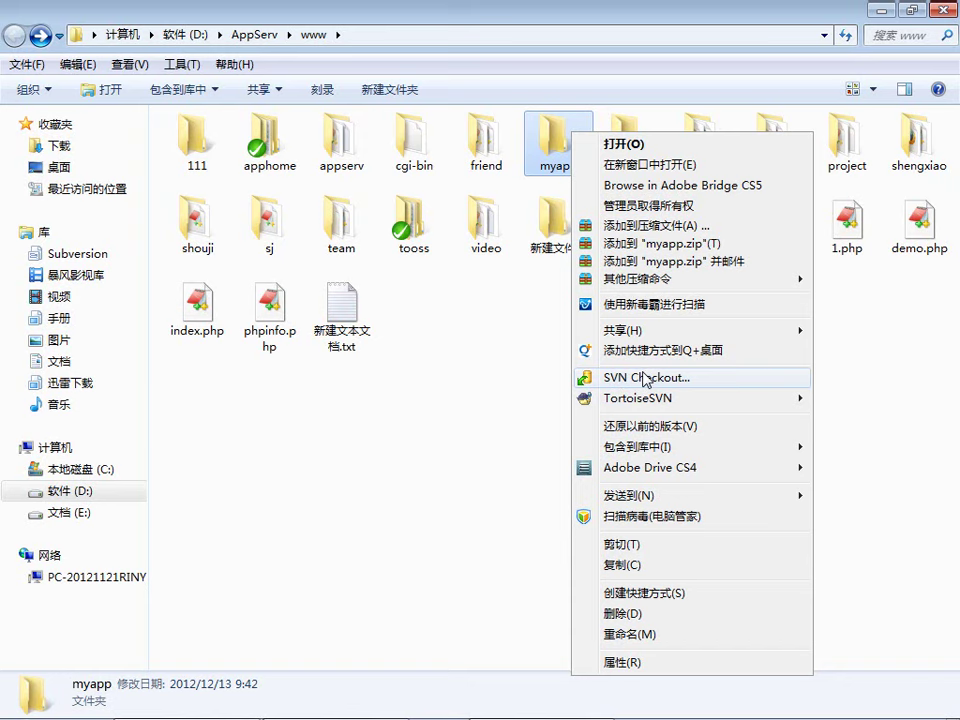
- SVN-checkout the pasted repository URL at HEAD into D:\AppServ\www\myapp
left_click(641, 381)
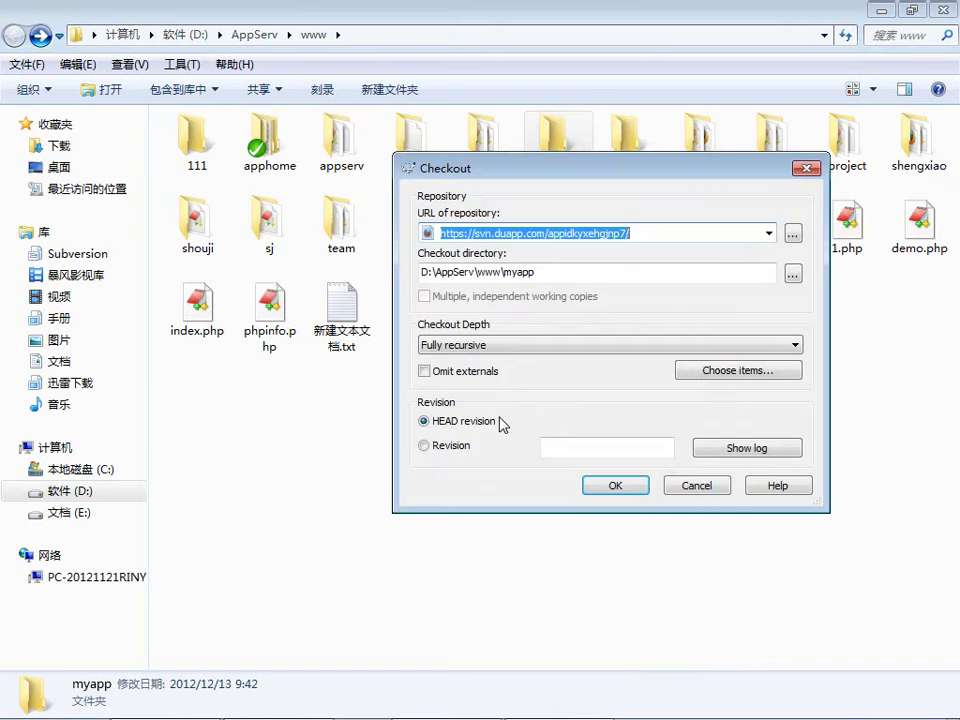
left_click(475, 234)
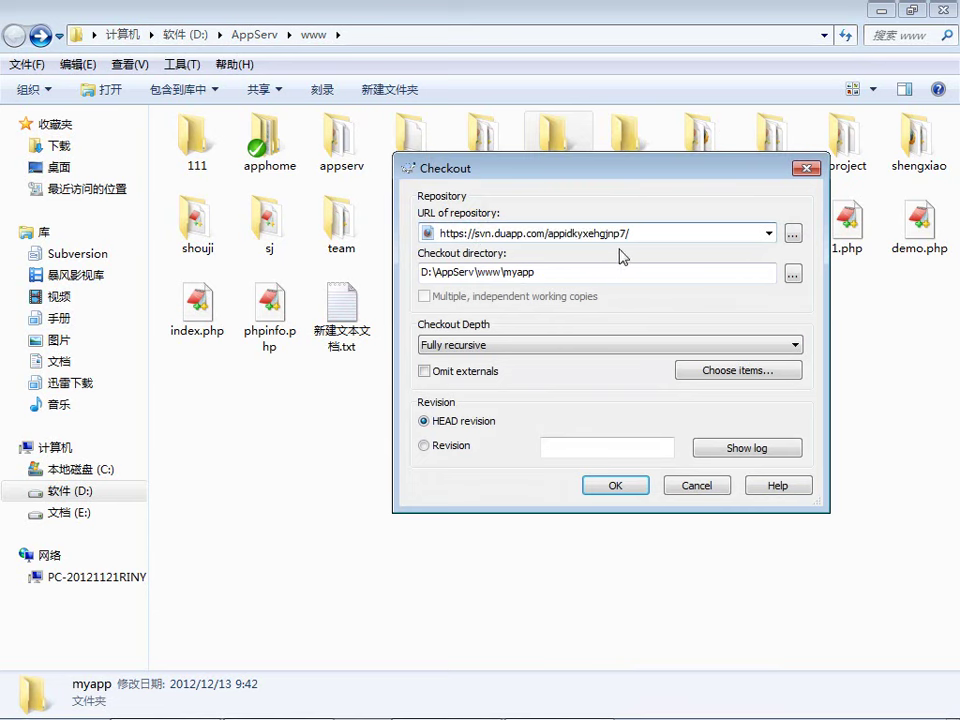
left_click_drag(638, 233, 400, 233)
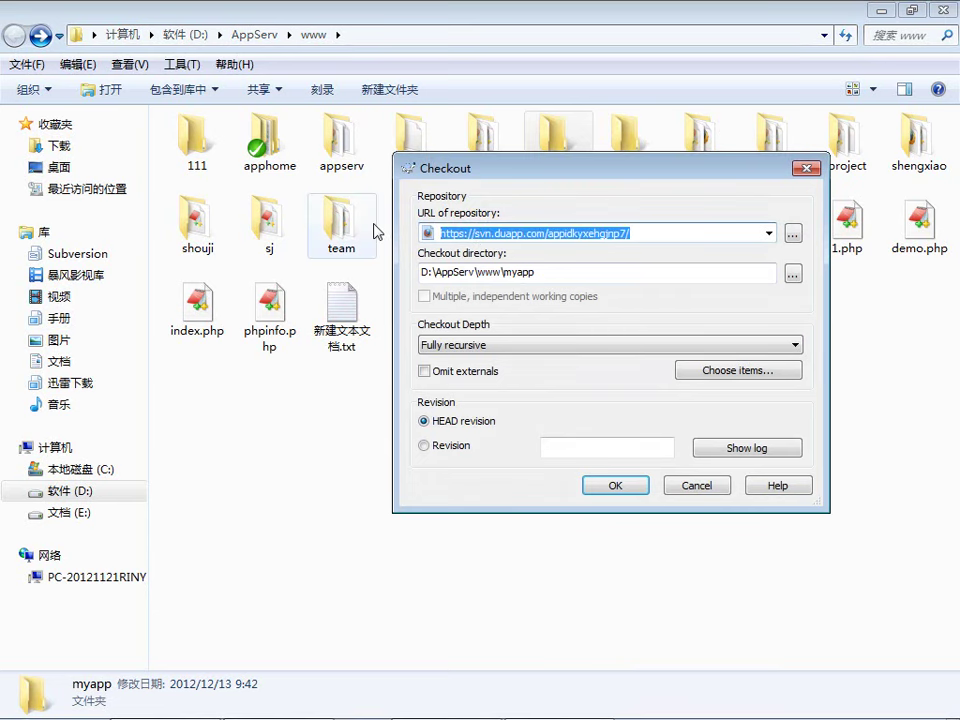
left_click_drag(553, 175, 398, 218)
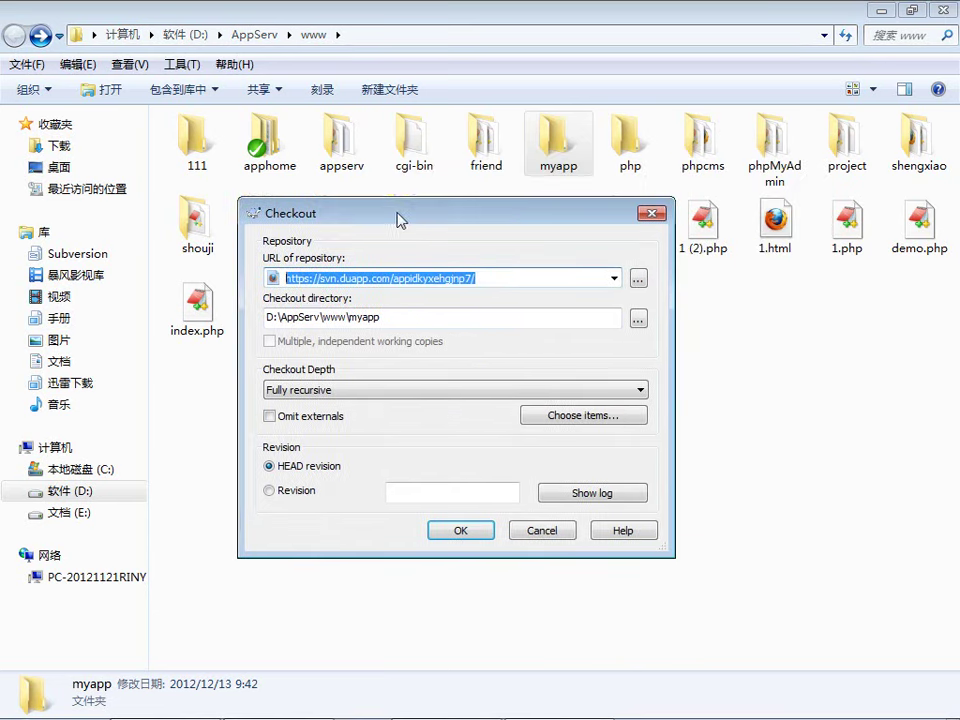
left_click(311, 278)
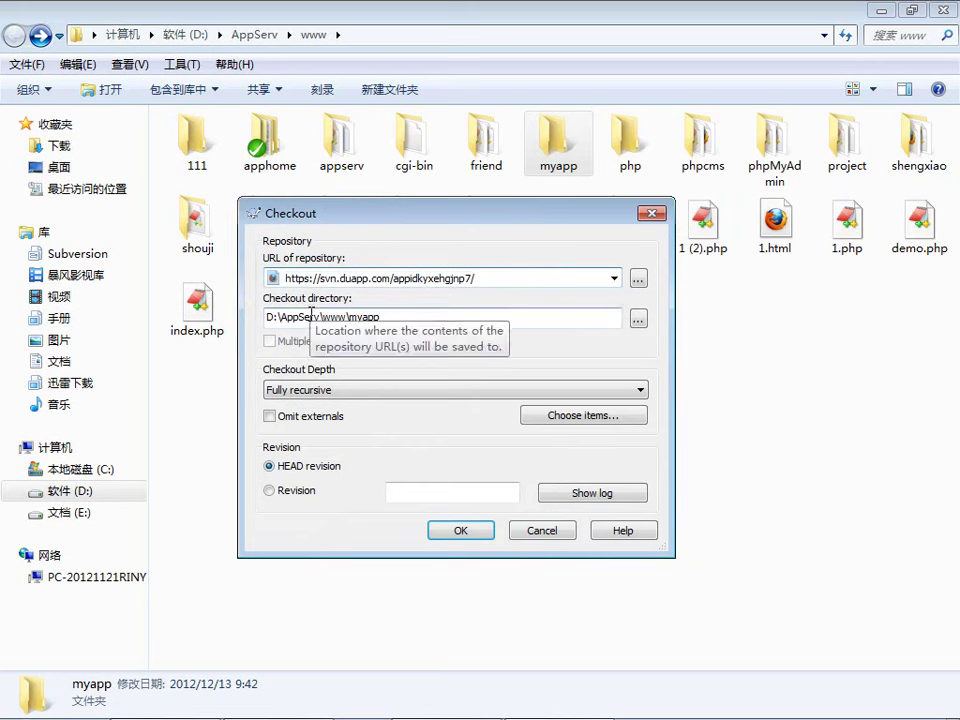
left_click(444, 531)
left_click_drag(587, 216, 463, 258)
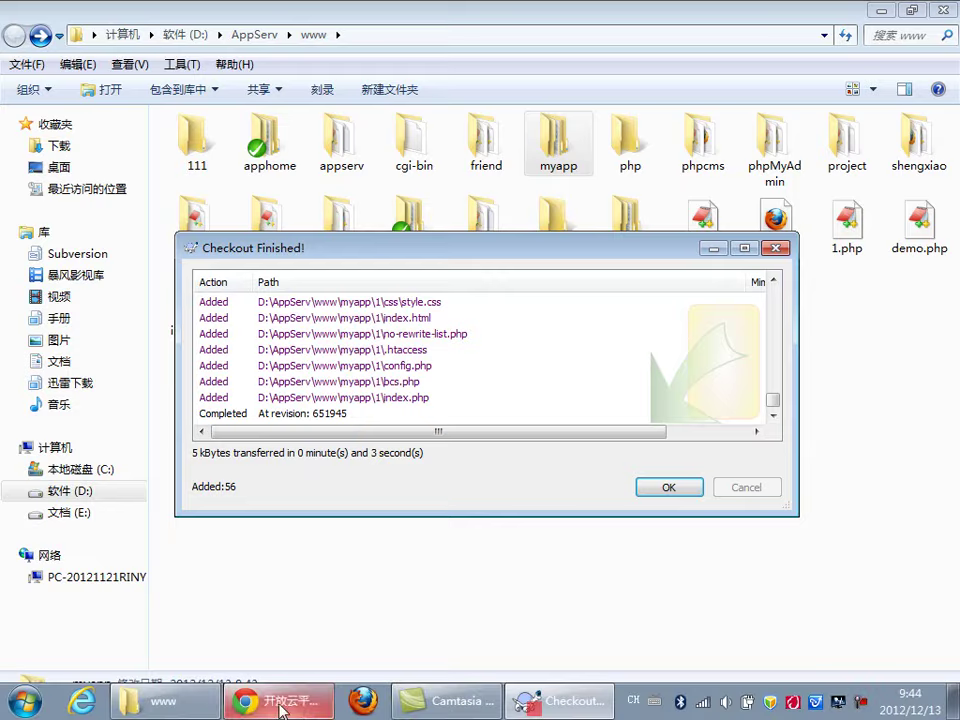
left_click(276, 702)
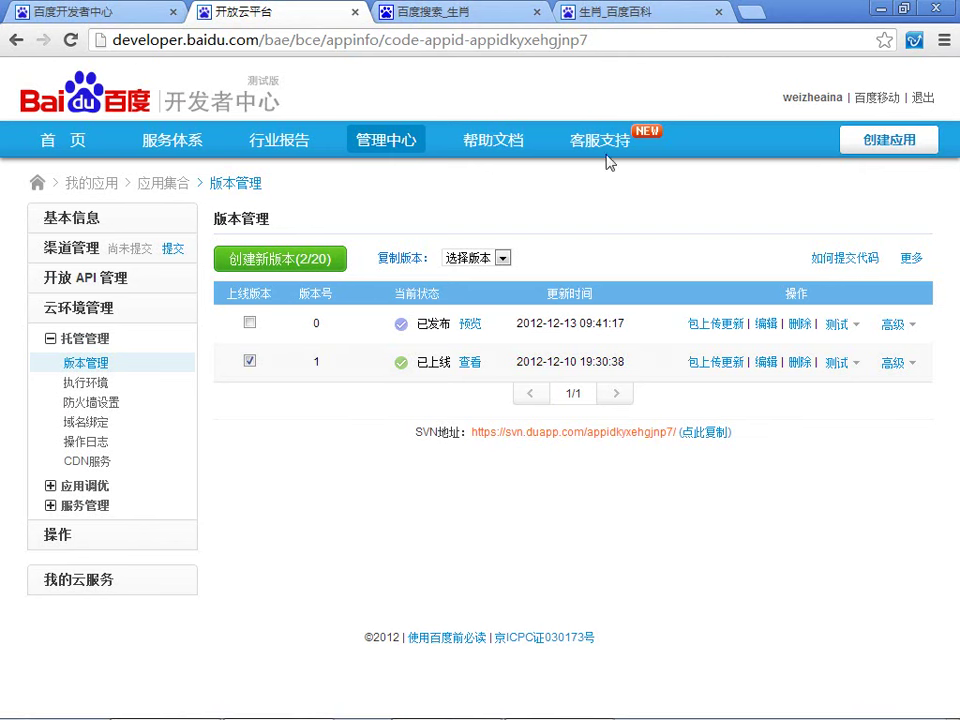
left_click(35, 145)
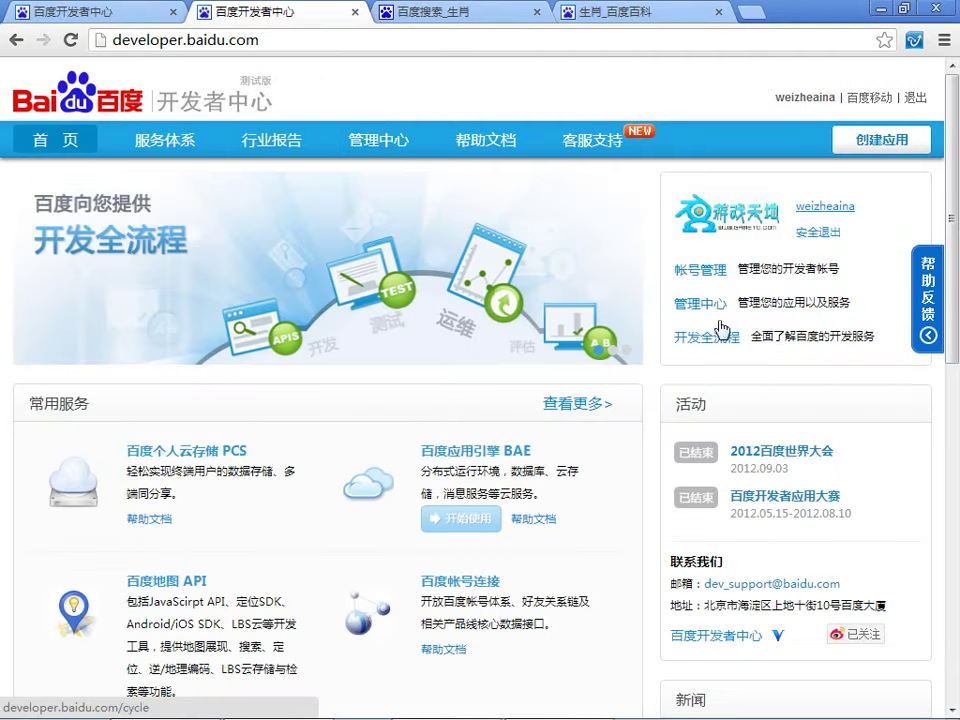
left_click(712, 272)
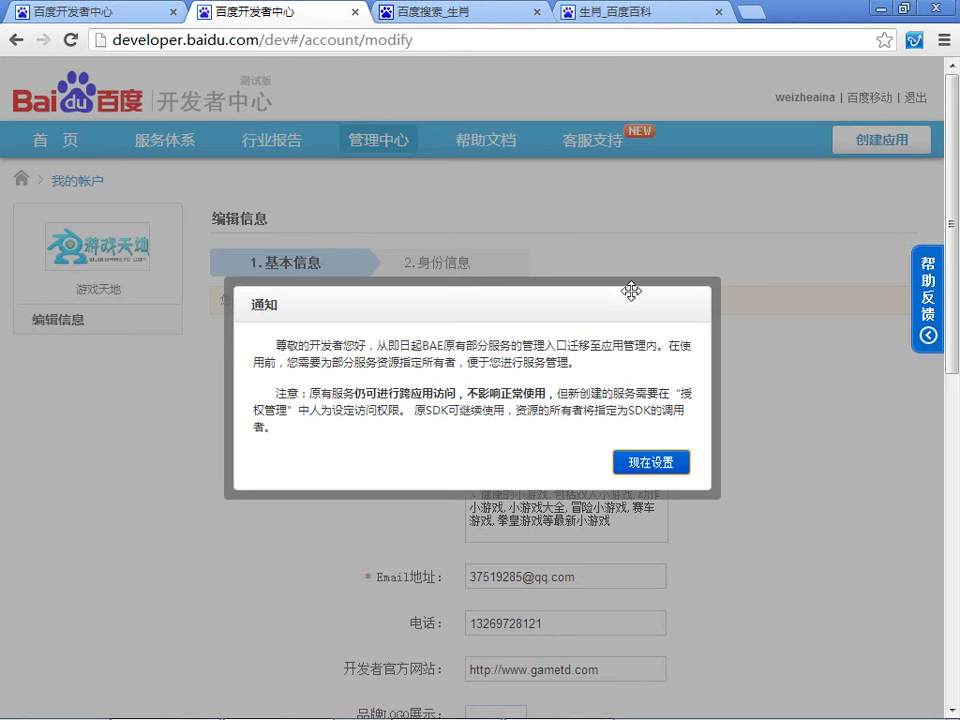
left_click_drag(326, 335, 400, 283)
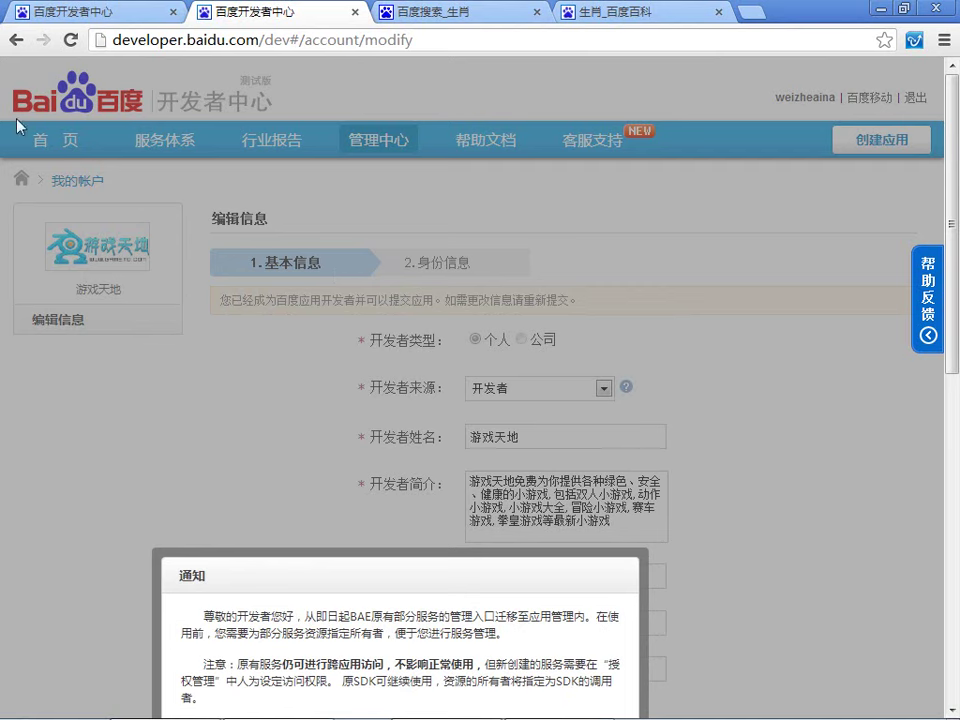
left_click(16, 43)
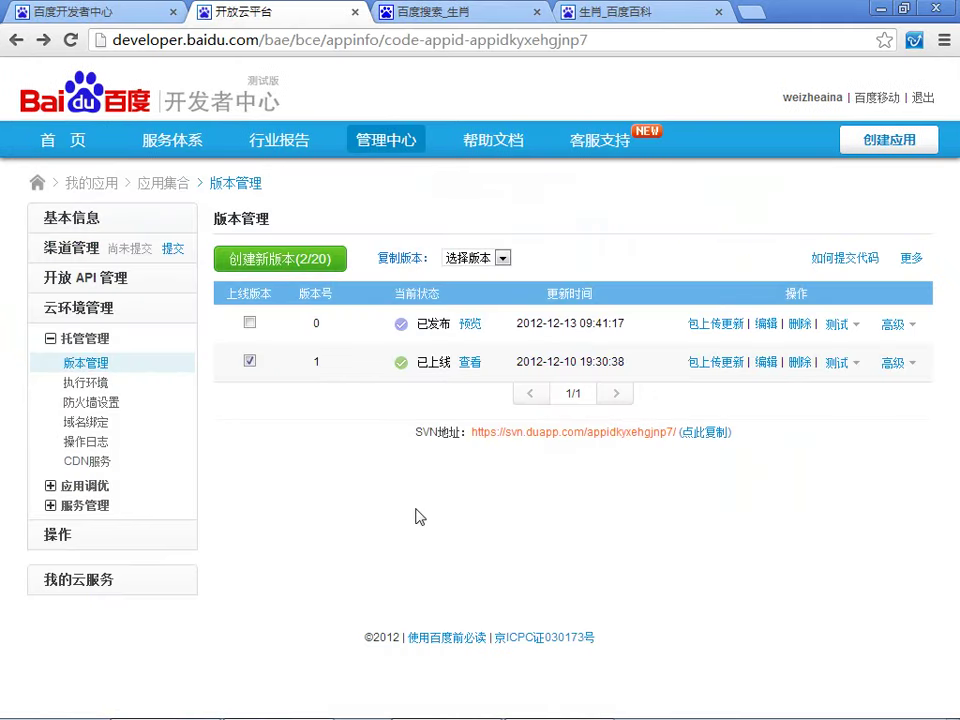
- Open myapp and its checked-out folder 1 holding app.conf, config.php and index.php
left_click(216, 704)
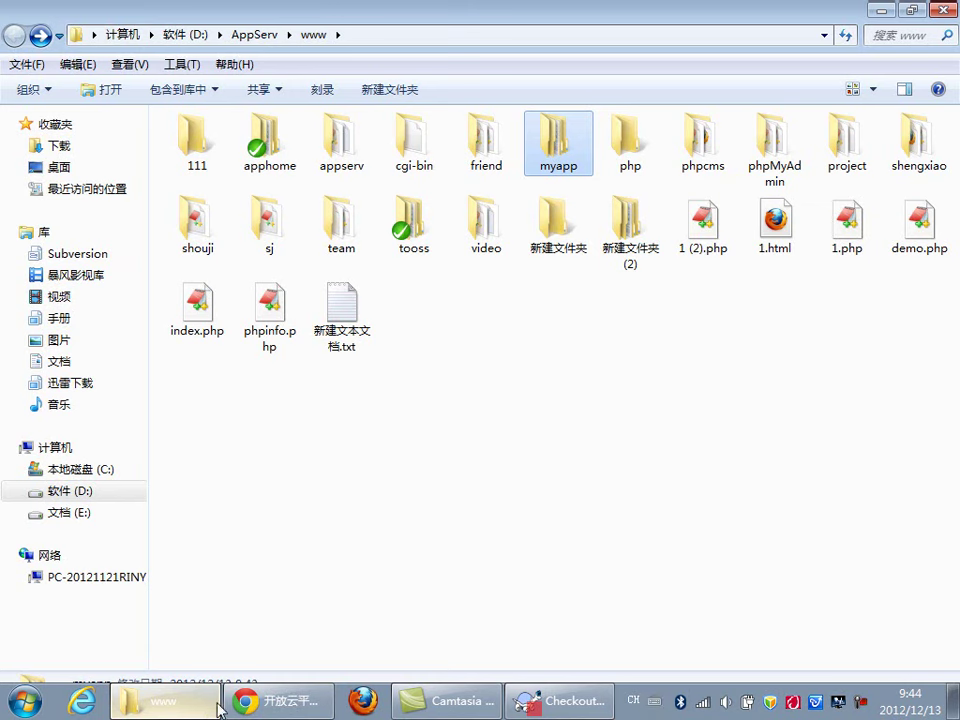
double_click(551, 163)
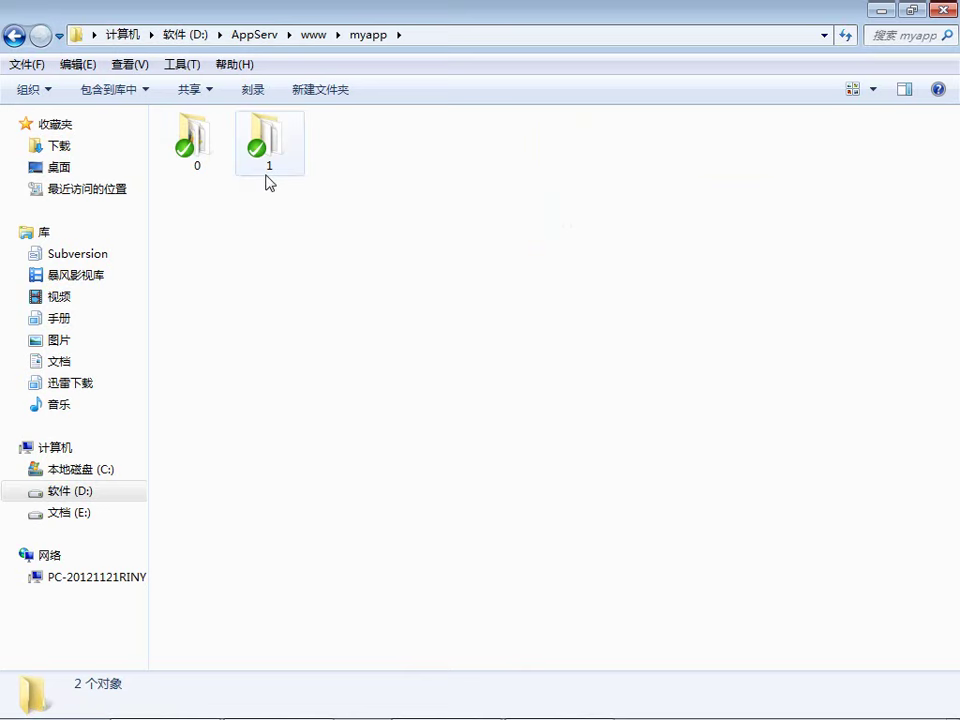
left_click(293, 706)
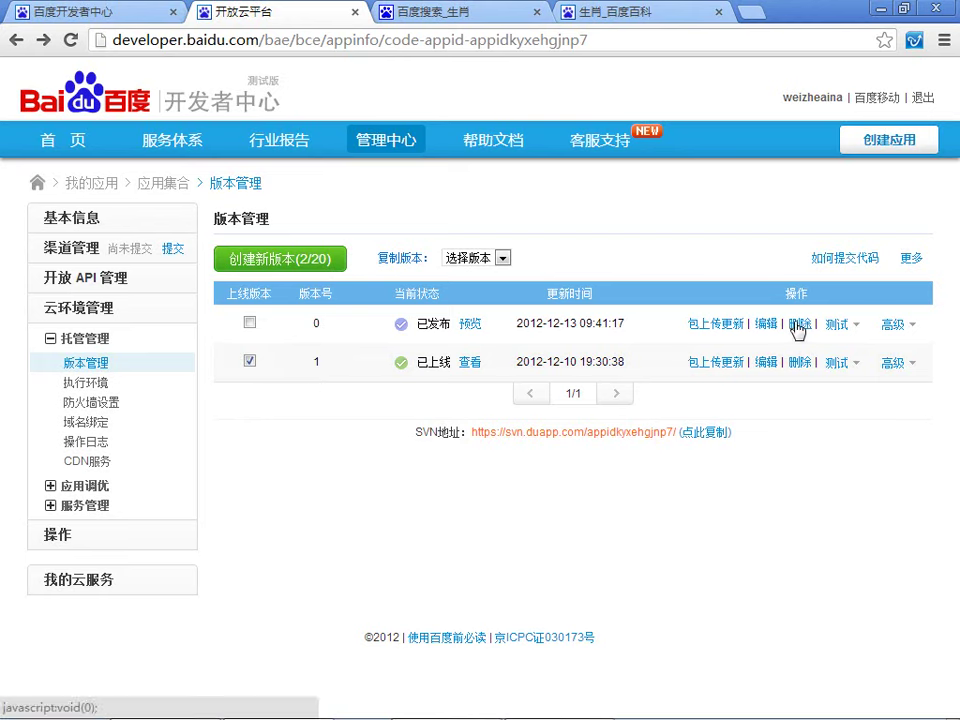
left_click(284, 710)
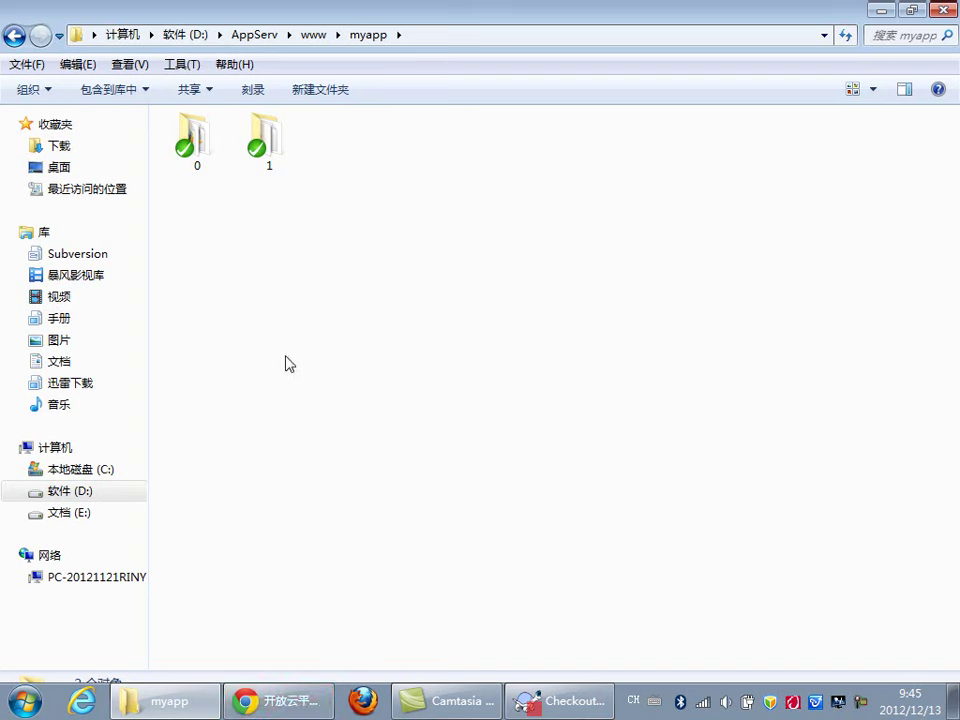
double_click(272, 148)
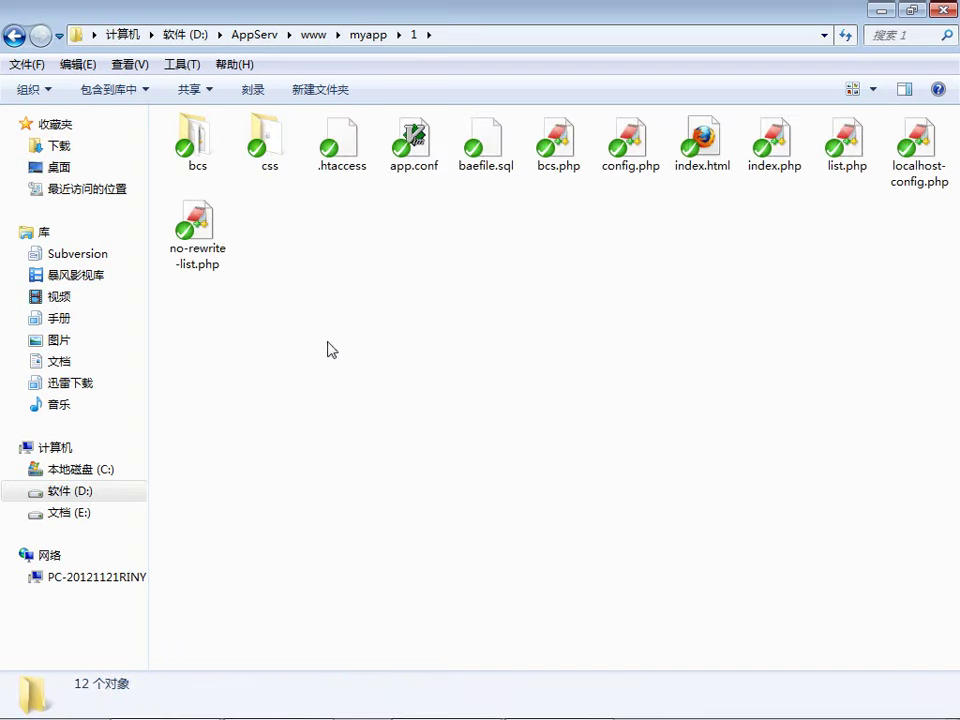
left_click(14, 38)
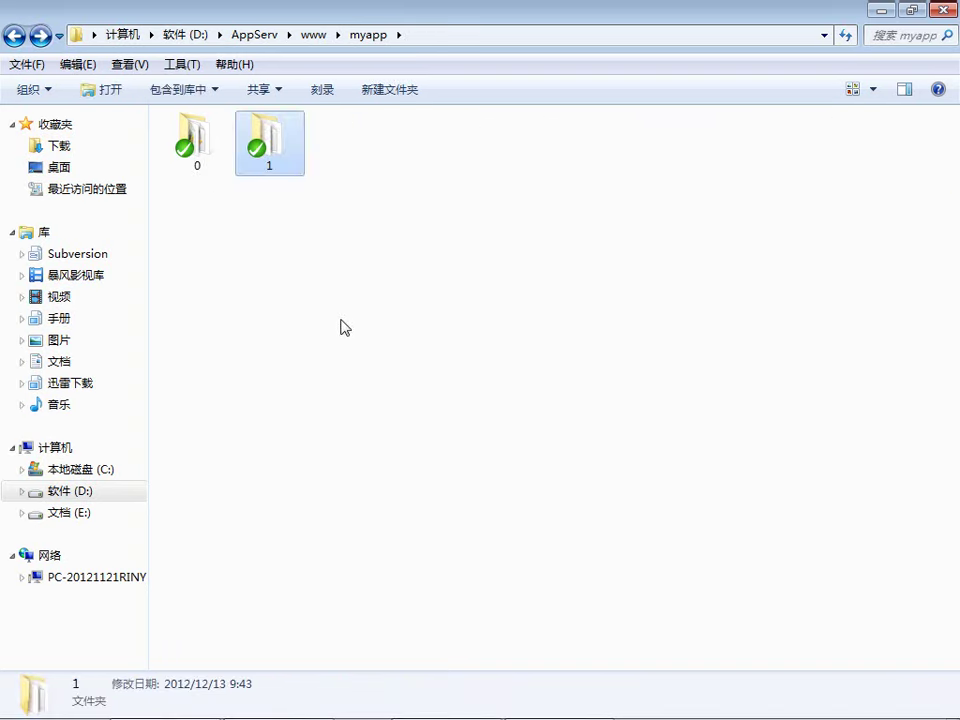
double_click(290, 160)
left_click(10, 44)
double_click(287, 147)
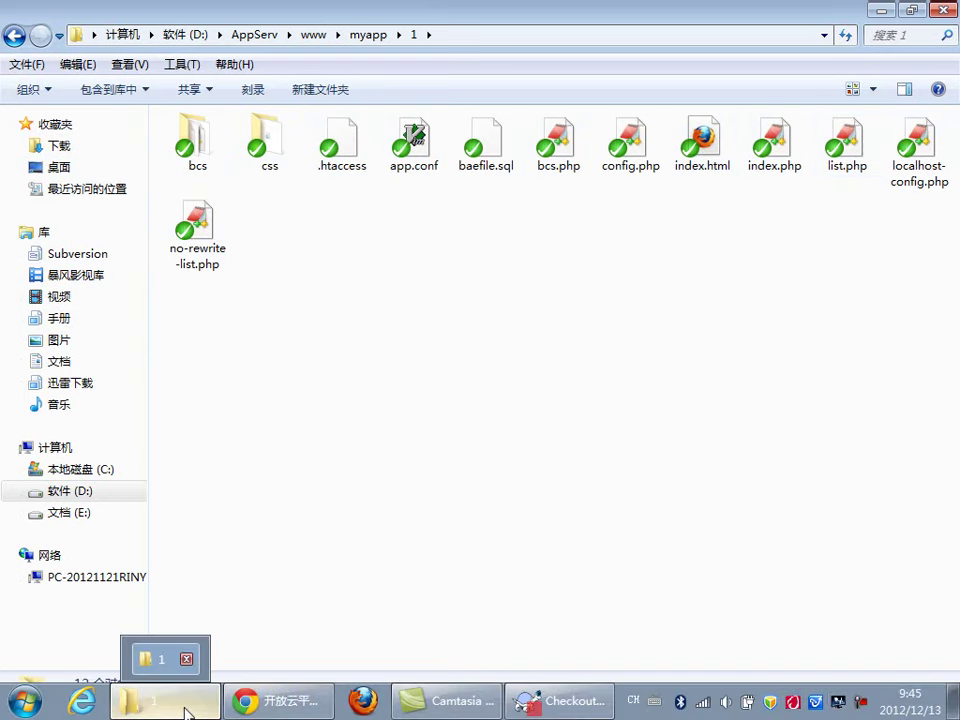
- Open the D:\AppServ\www\shengxiao folder from the desktop
left_click(180, 705)
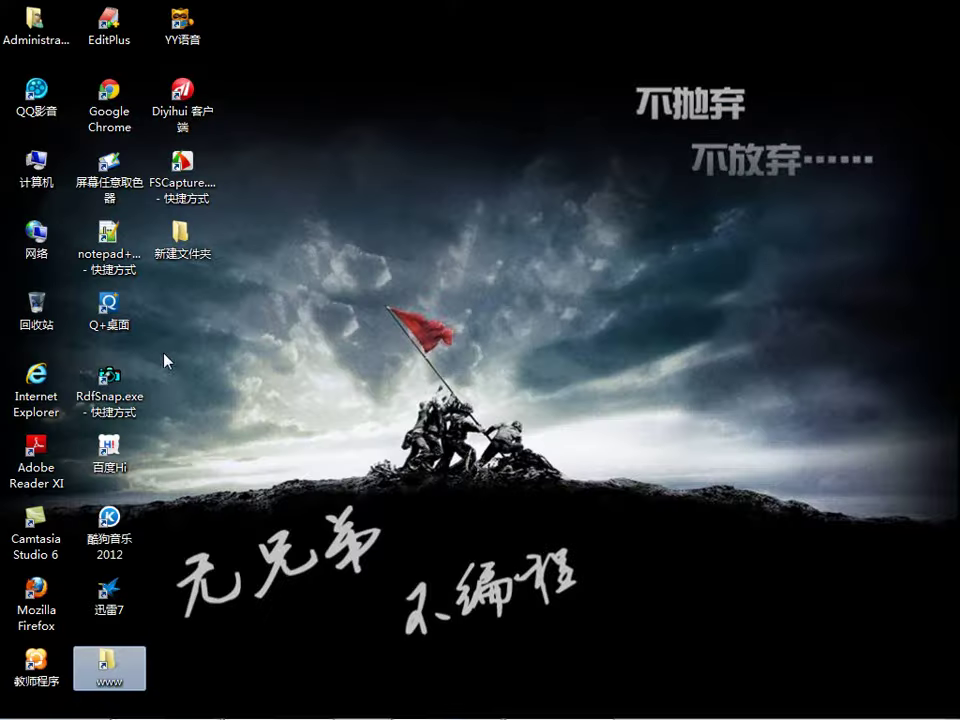
double_click(145, 650)
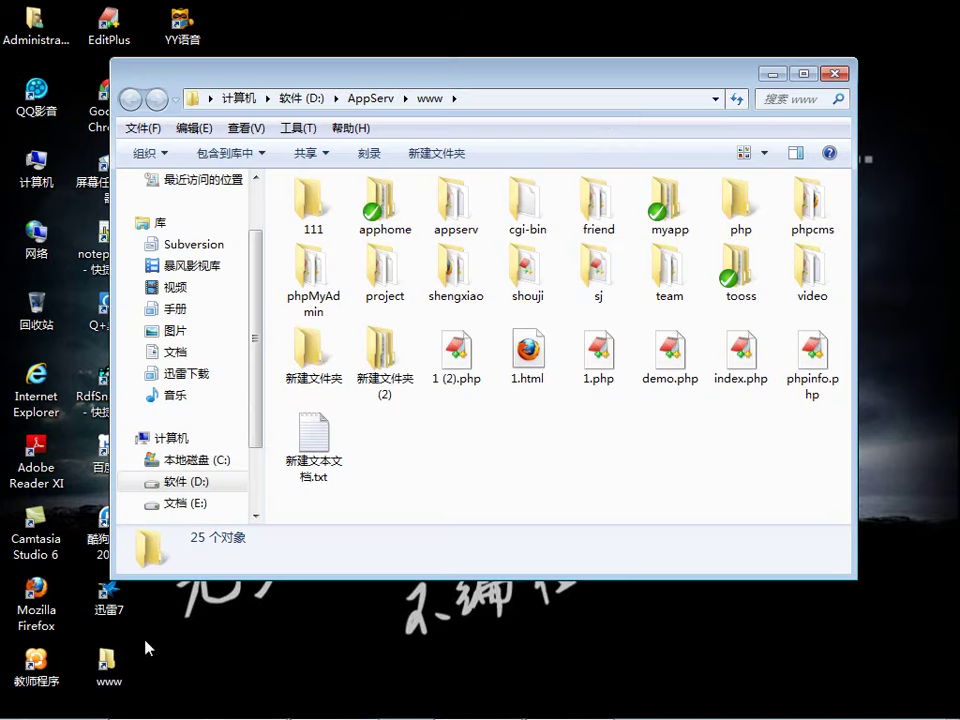
double_click(595, 80)
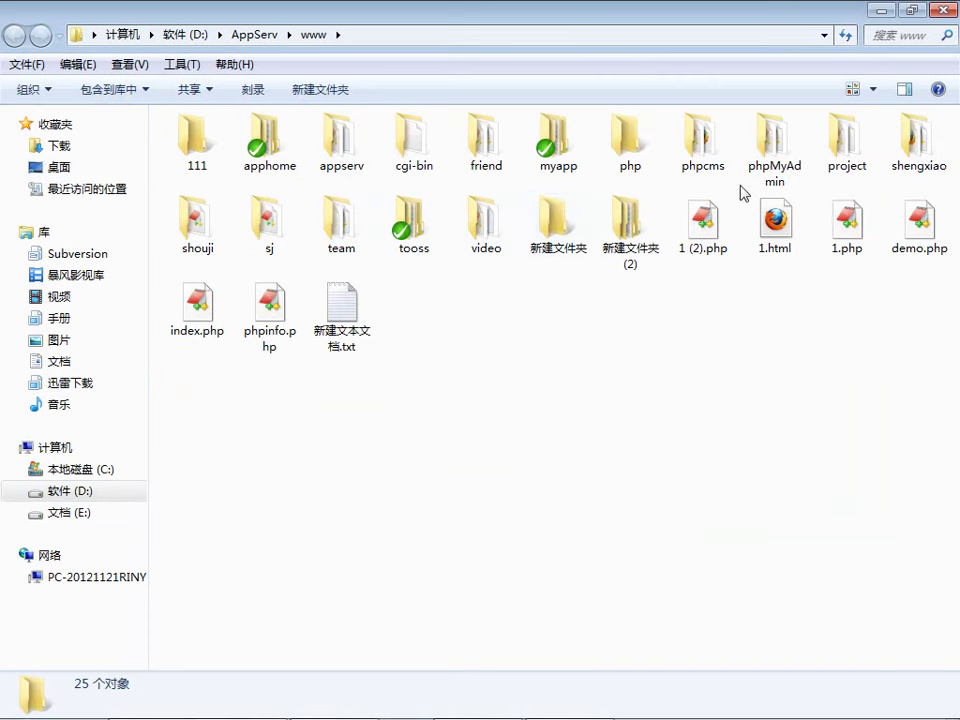
double_click(944, 155)
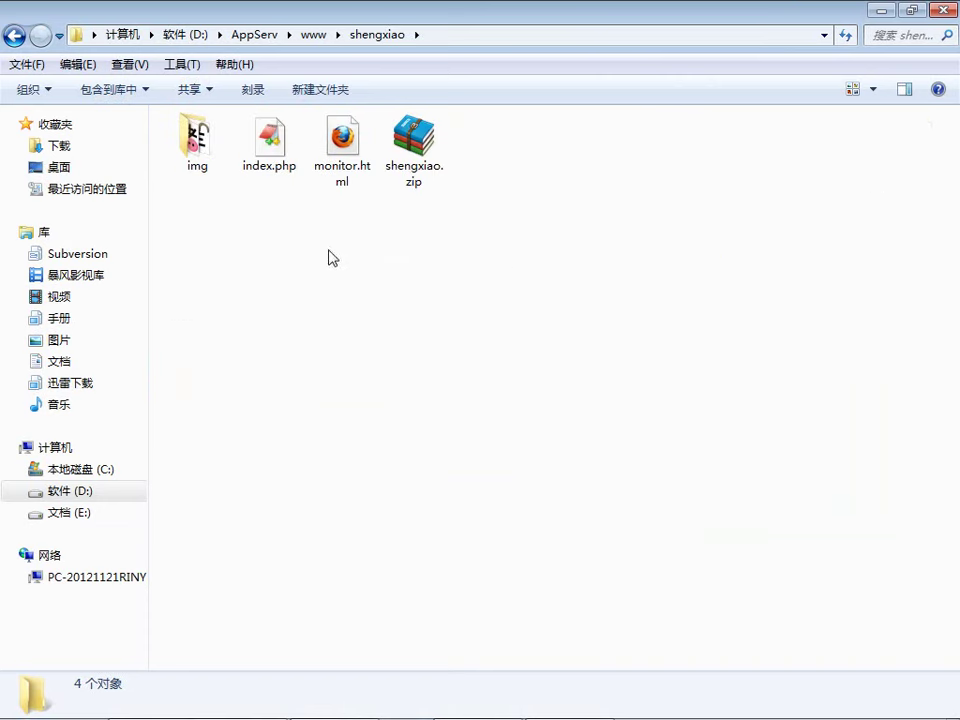
- Copy img, index.php and monitor.html, then switch to the myapp\1 folder window
left_click_drag(403, 165, 583, 176)
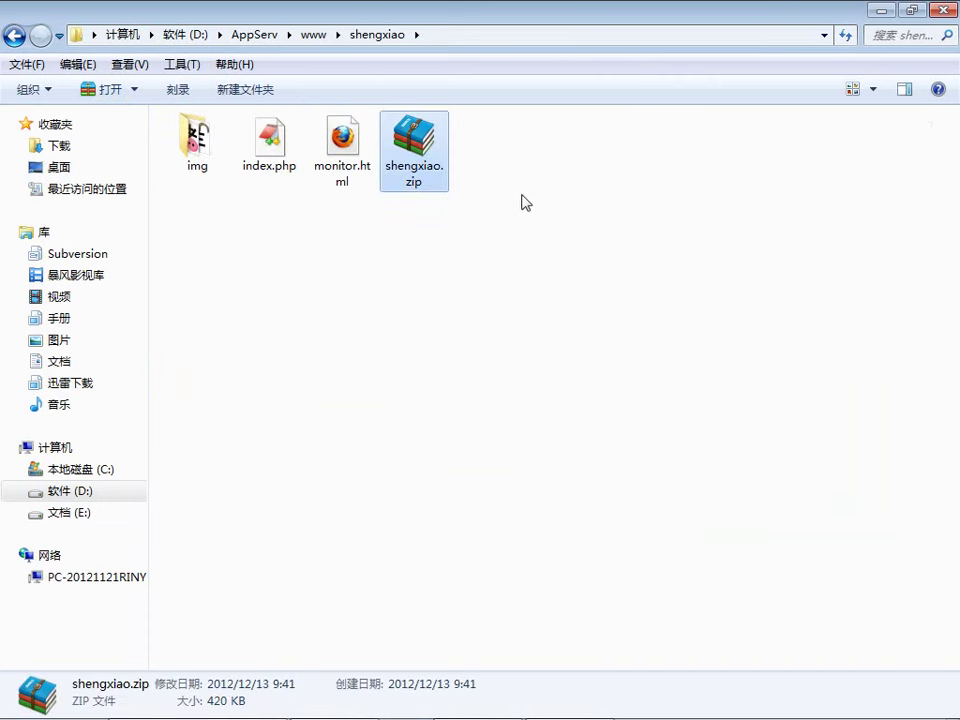
left_click(216, 261)
left_click_drag(371, 232, 176, 161)
right_click(200, 156)
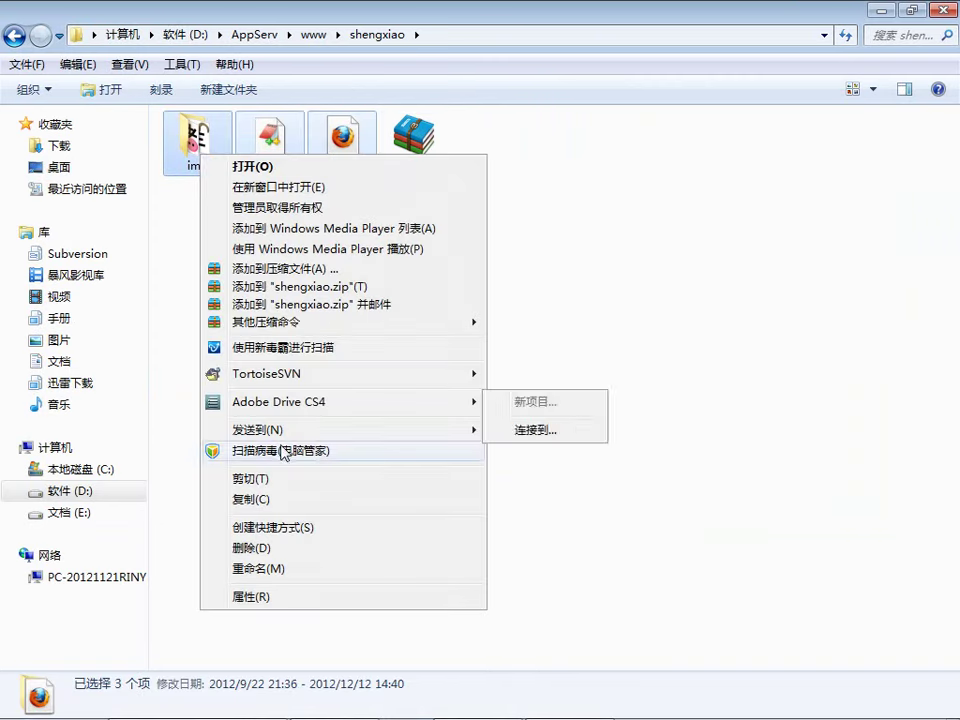
left_click(250, 499)
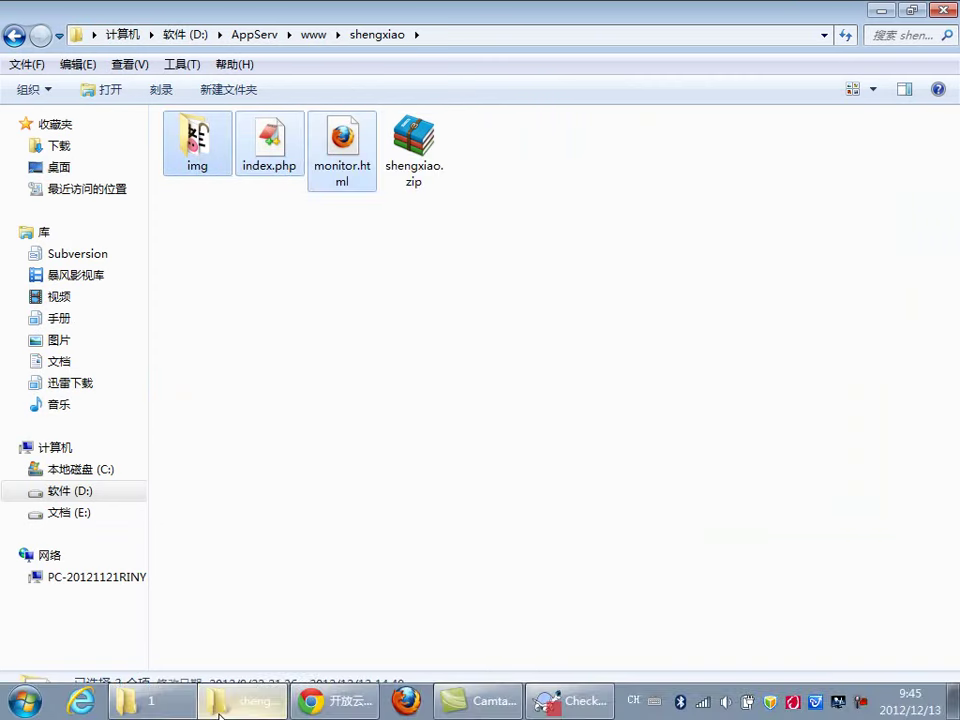
mouse_move(219, 712)
left_click(170, 625)
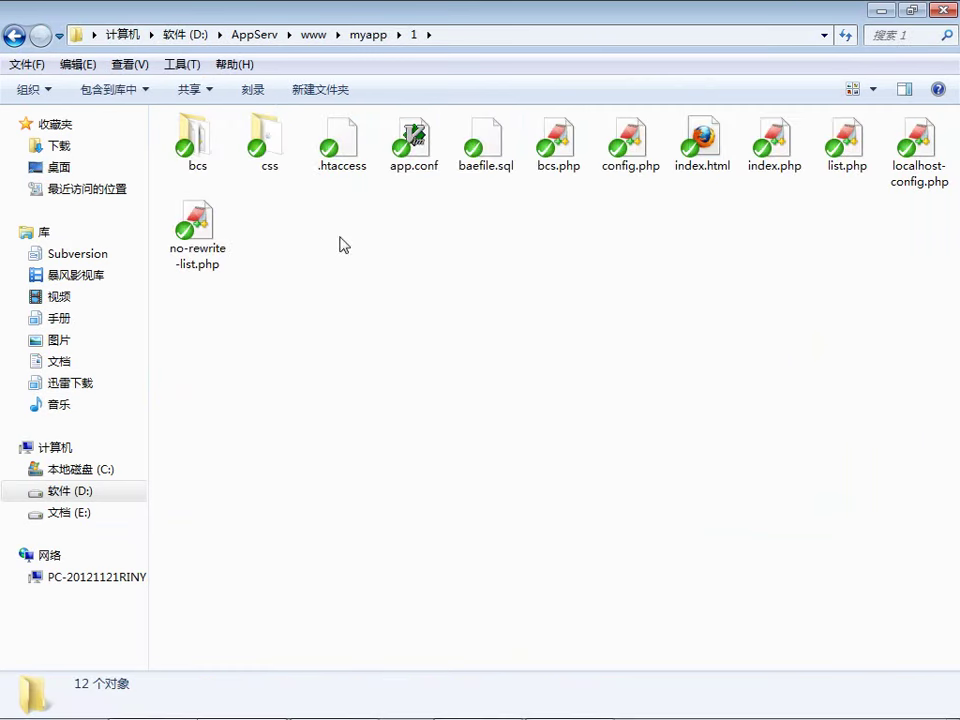
- Create a new folder named shengxiao inside myapp\1
right_click(338, 219)
mouse_move(455, 630)
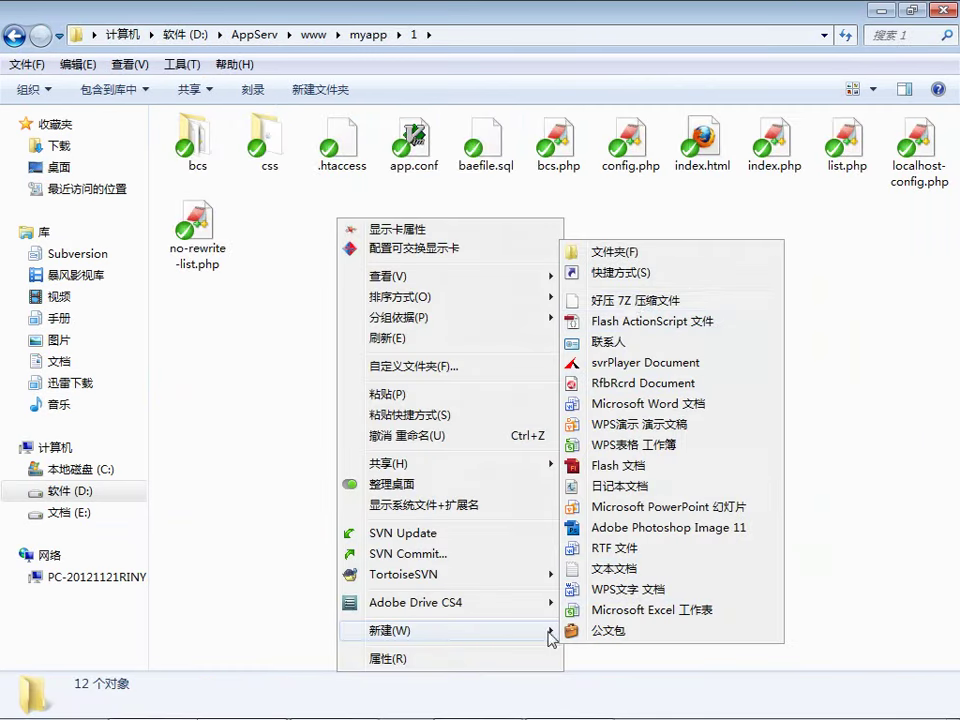
left_click(614, 252)
type("shengxiao")
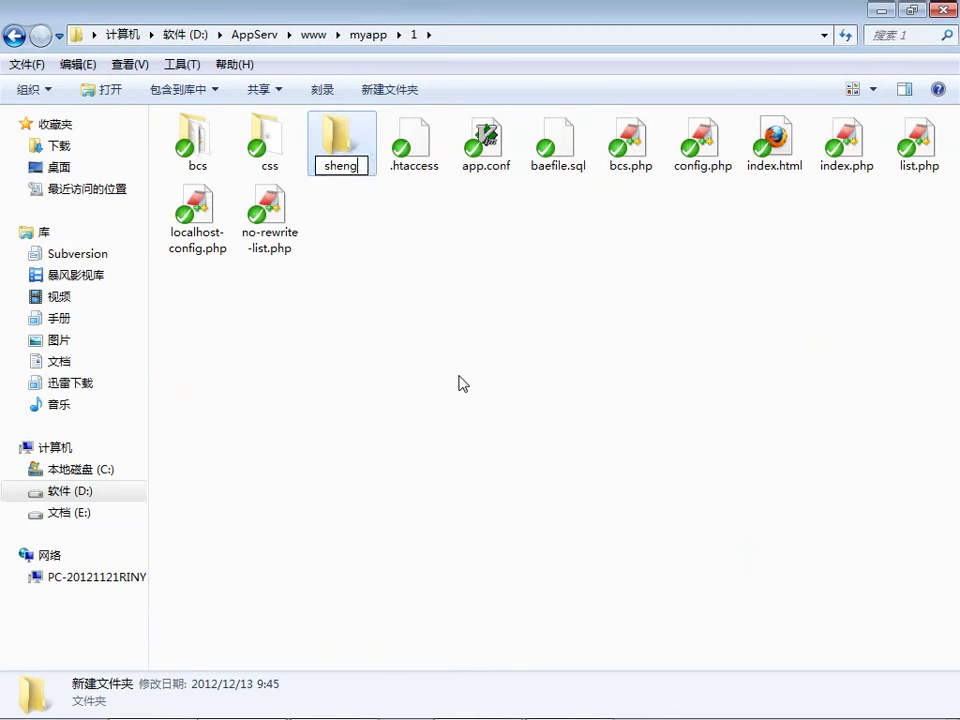
left_click(389, 257)
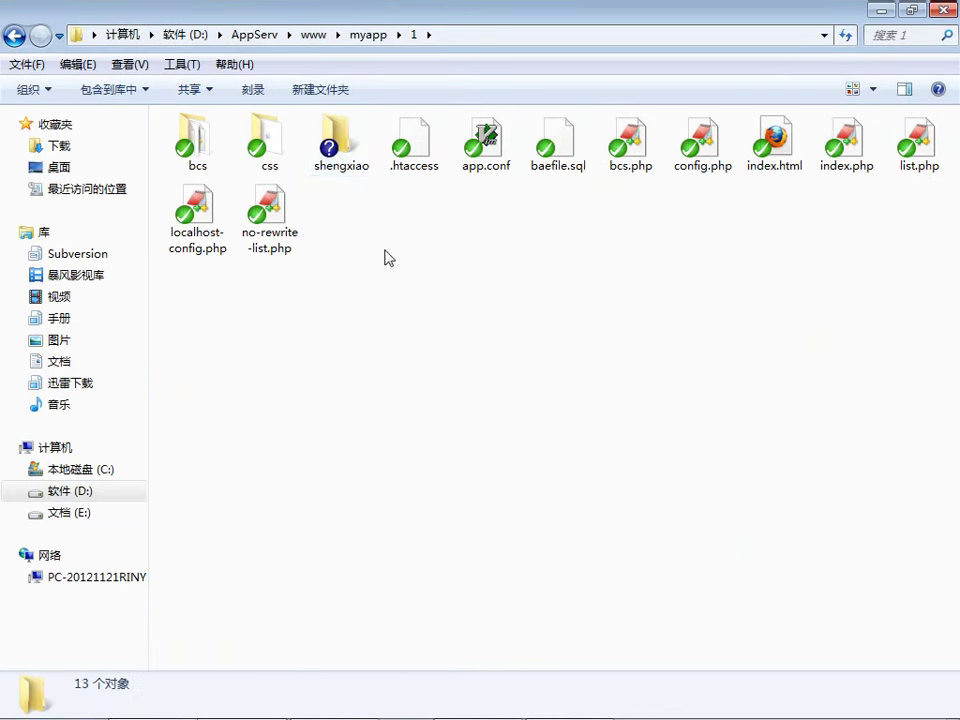
- Paste the copied img, index.php and monitor.html into shengxiao, then return to myapp\1
double_click(337, 145)
right_click(291, 276)
left_click(322, 450)
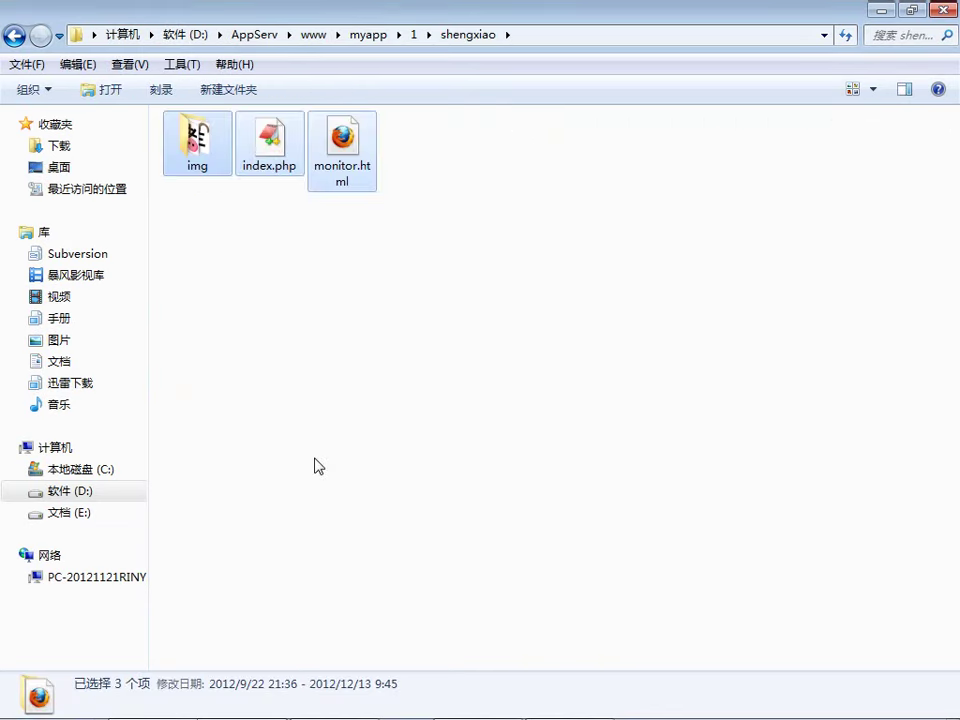
left_click(306, 444)
left_click(13, 37)
left_click(394, 377)
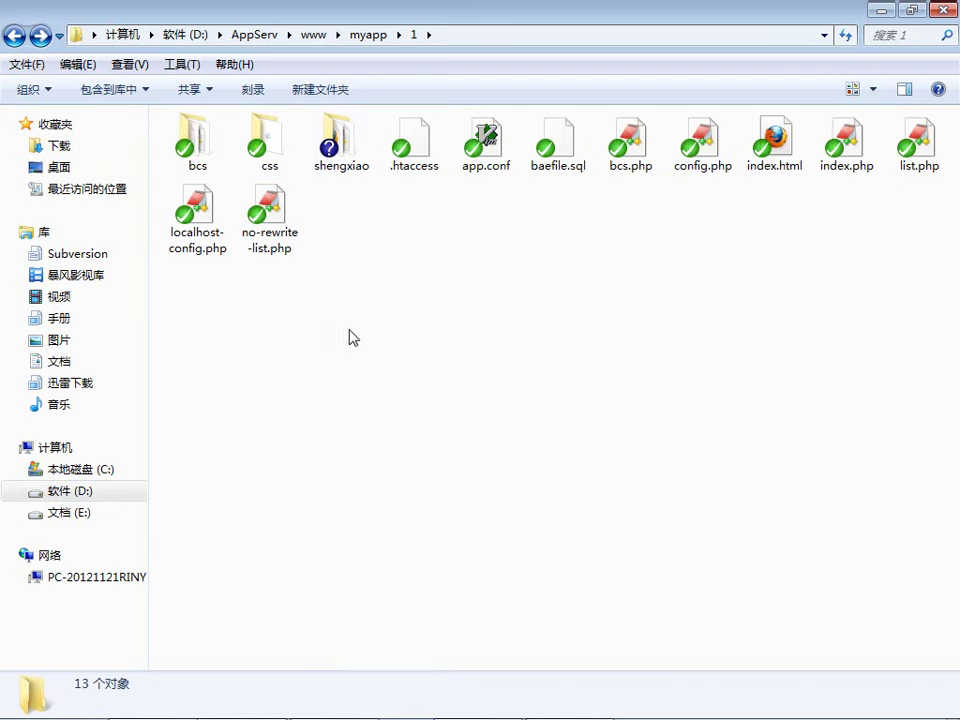
- Add the shengxiao folder and all its files to SVN version control with TortoiseSVN
right_click(349, 148)
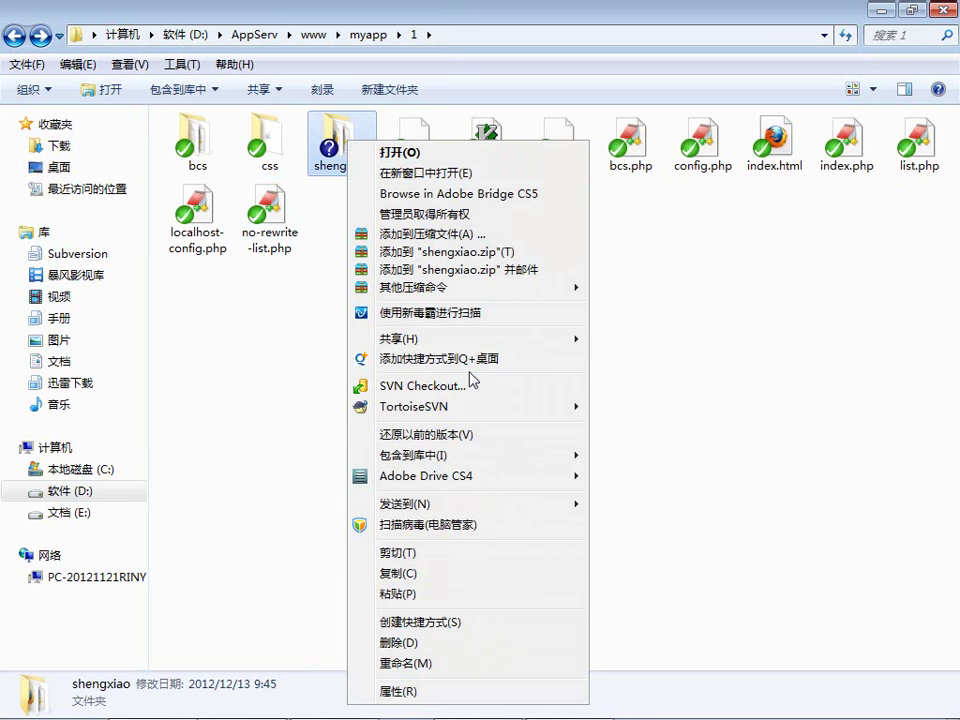
mouse_move(416, 407)
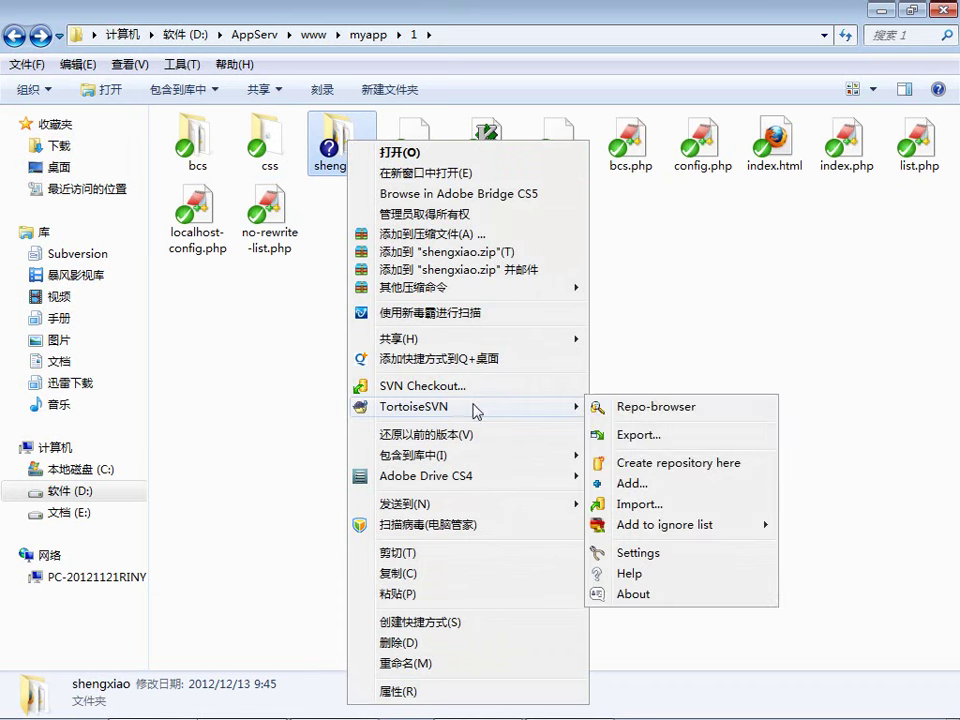
left_click(619, 487)
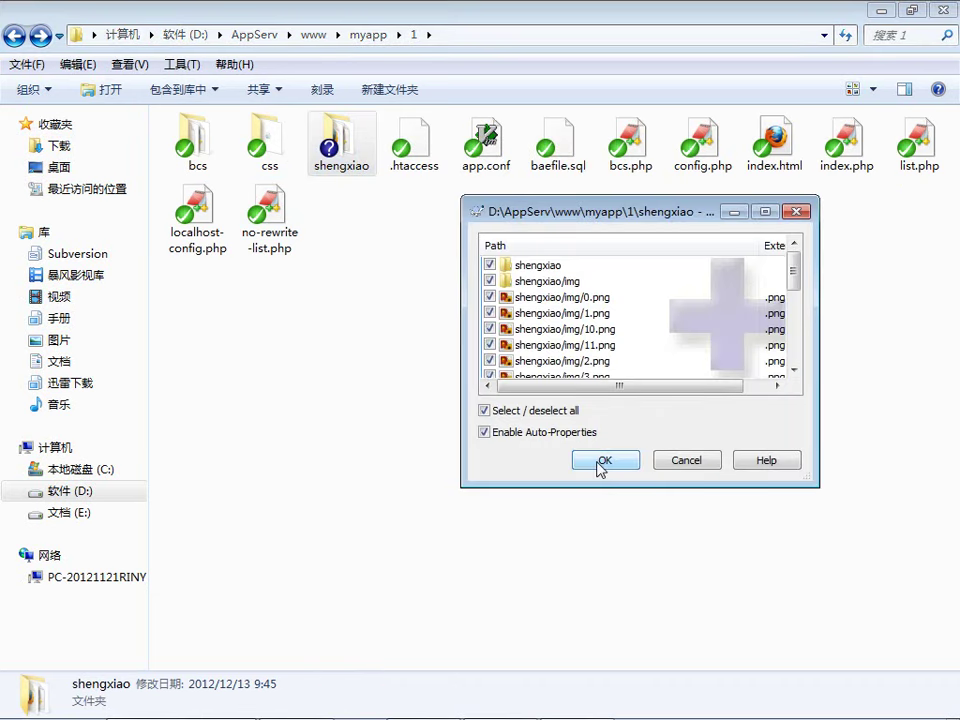
left_click(604, 465)
left_click(791, 446)
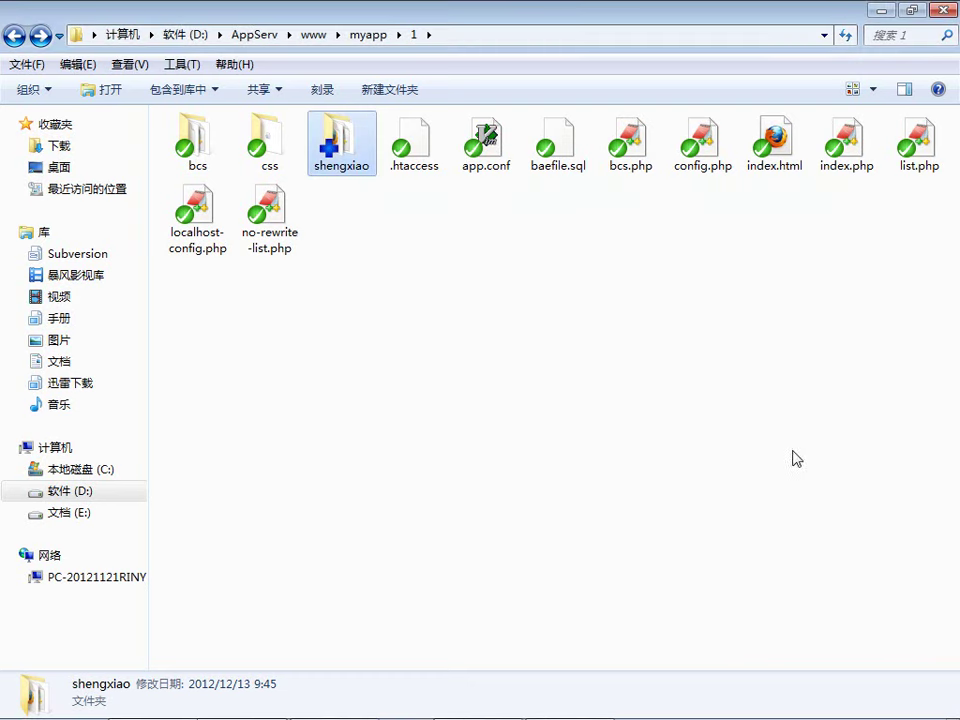
left_click(483, 384)
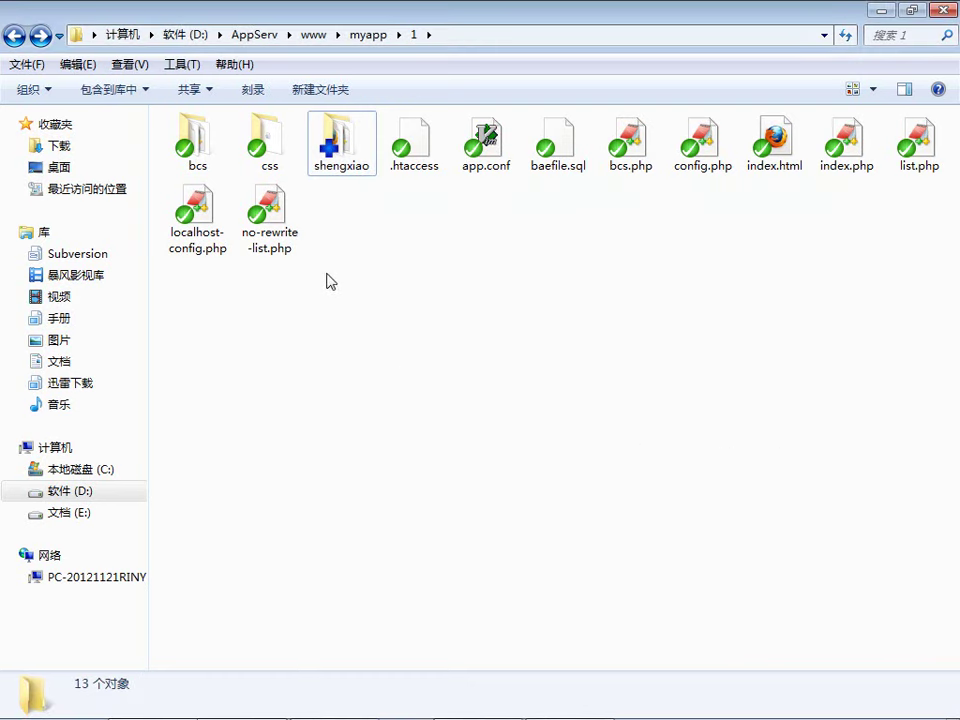
- Commit the shengxiao folder's 19 added files to the repository at revision 651956
right_click(340, 140)
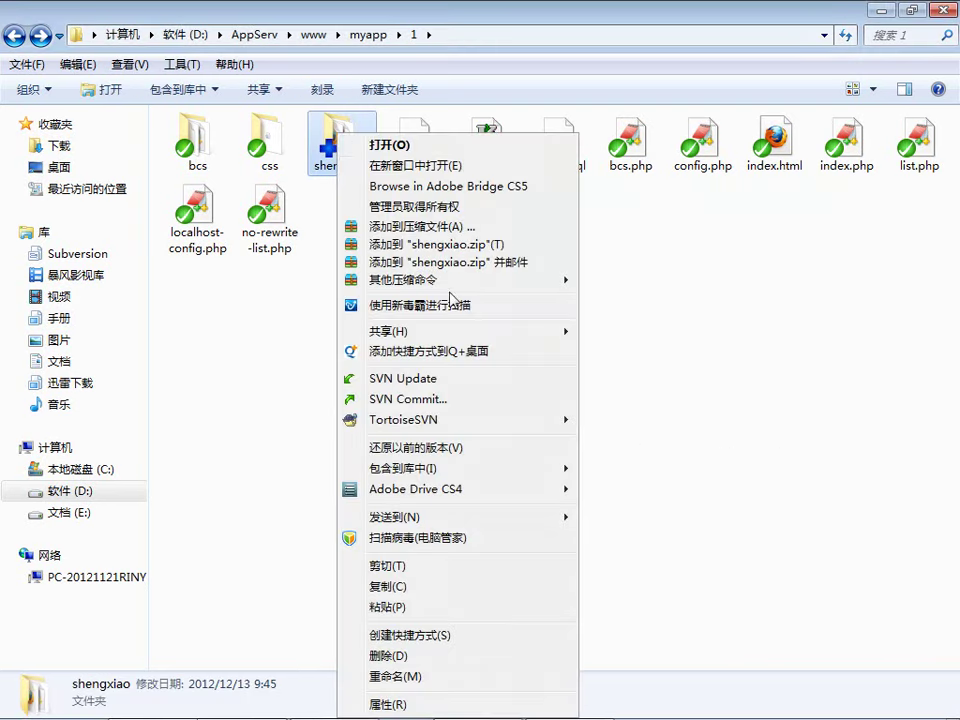
left_click(433, 400)
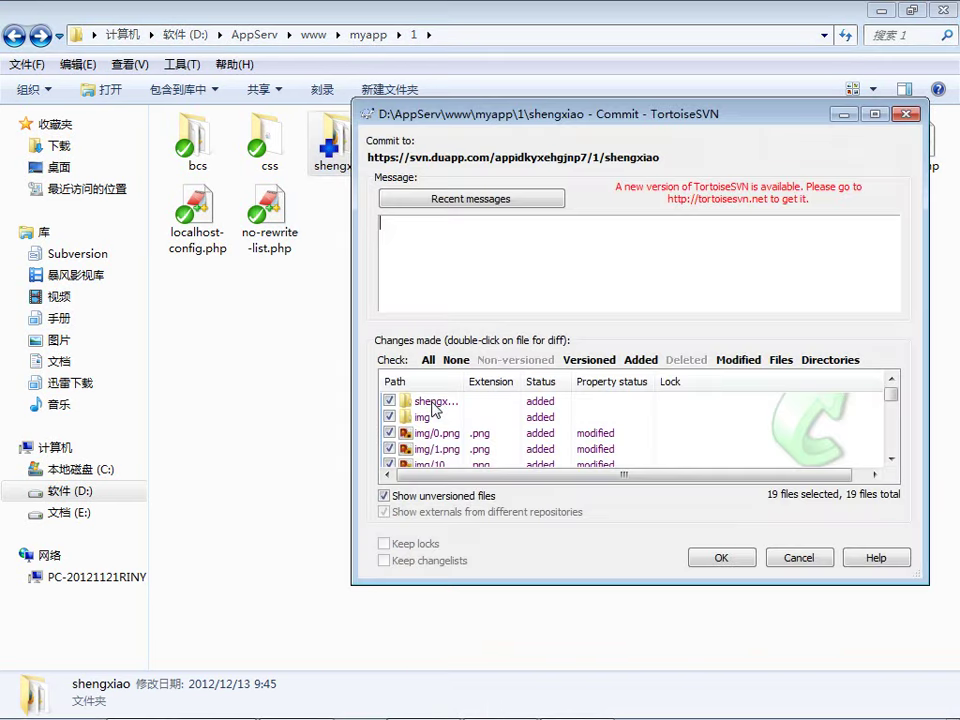
left_click(718, 554)
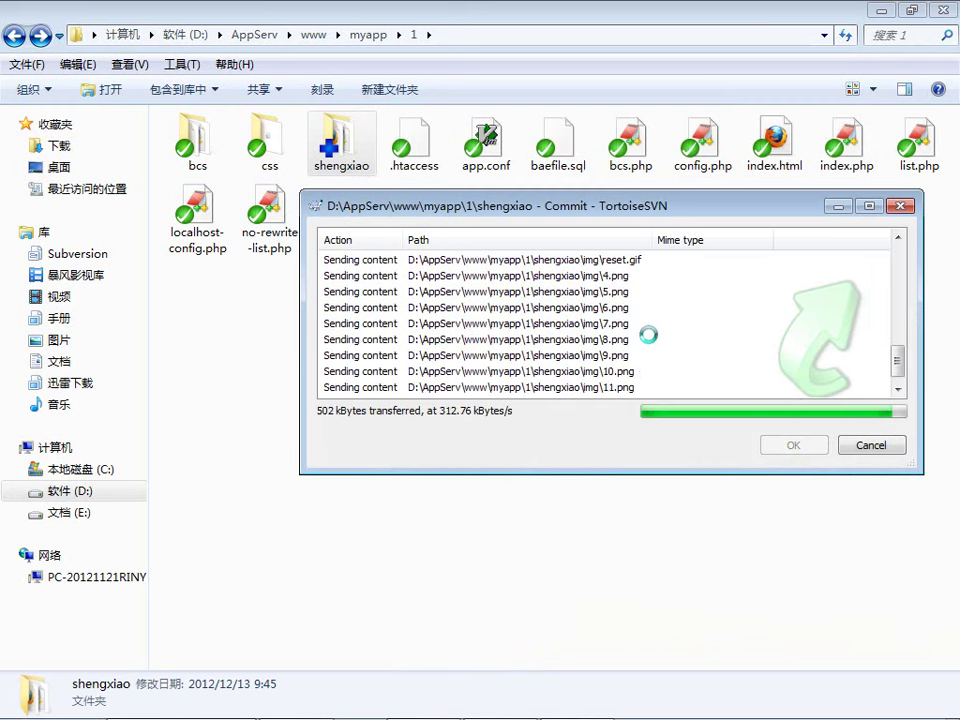
left_click_drag(705, 218, 569, 242)
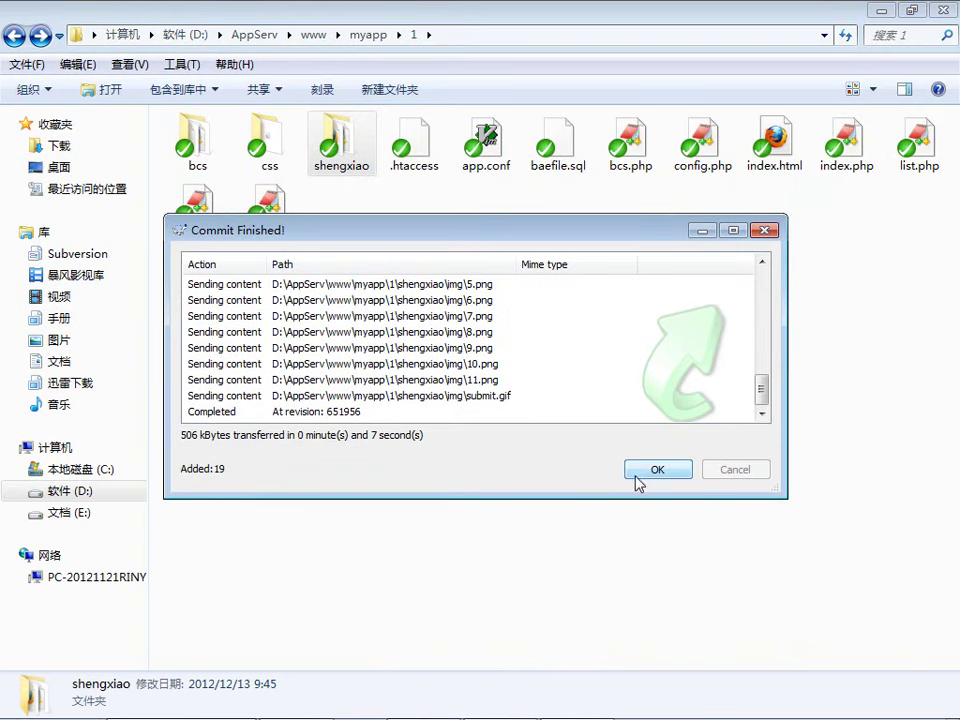
left_click(636, 474)
left_click(320, 369)
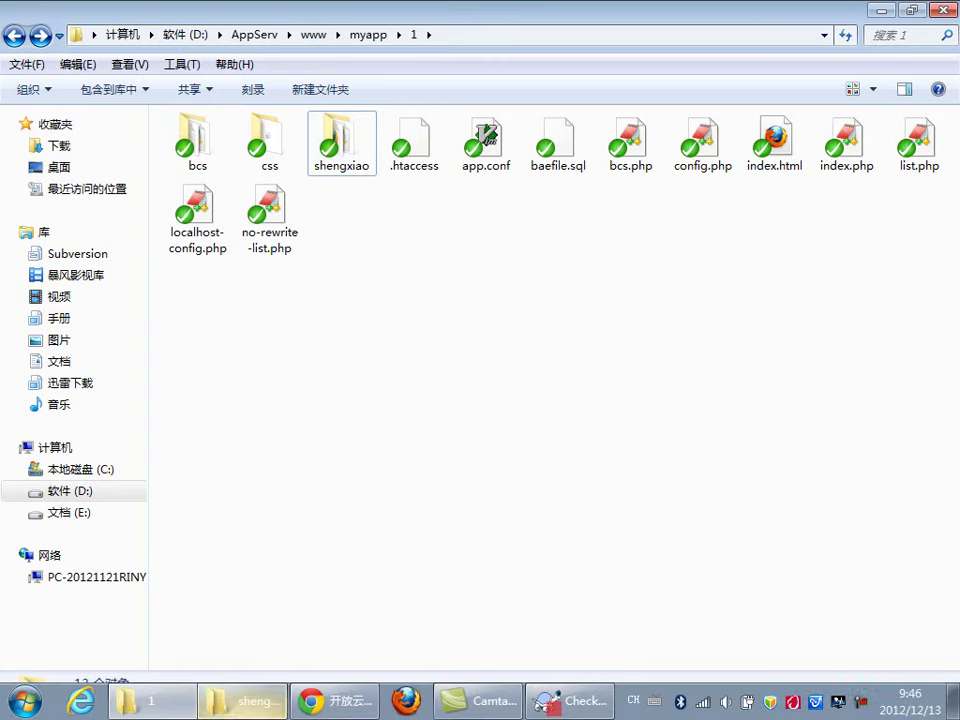
- Open the app's online version in Chrome and load apphome.duapp.com/shengxiao/
left_click(325, 705)
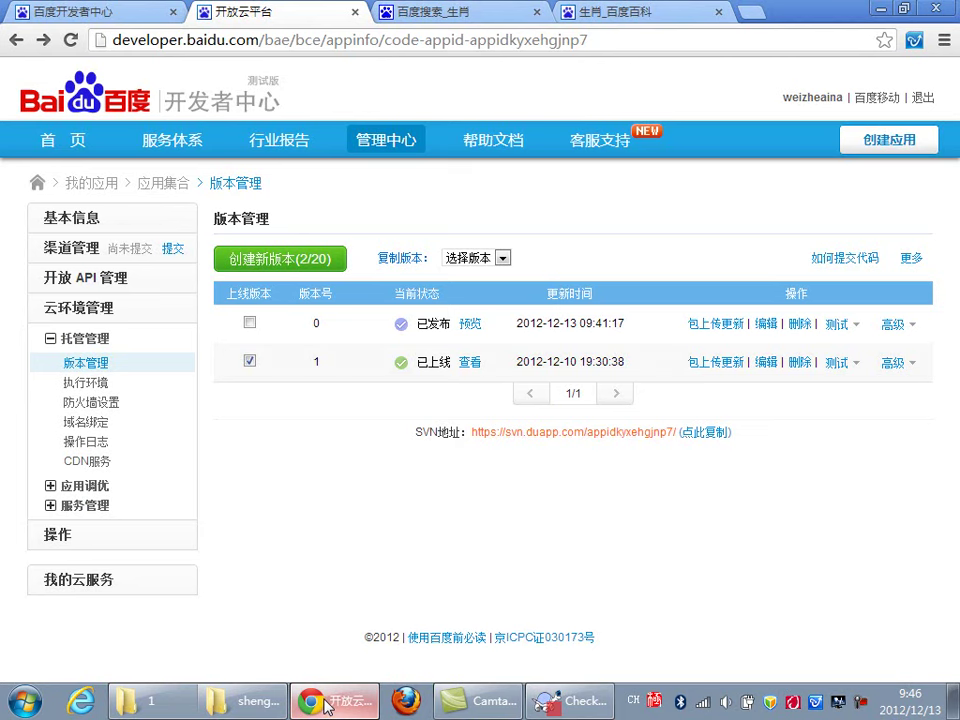
left_click(467, 364)
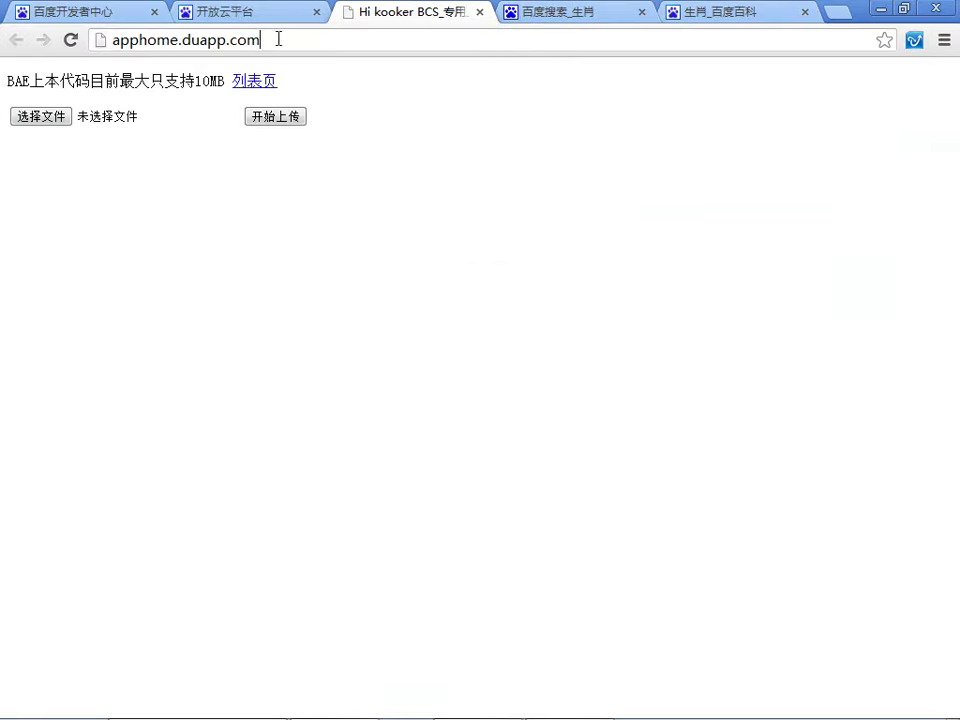
type(",")
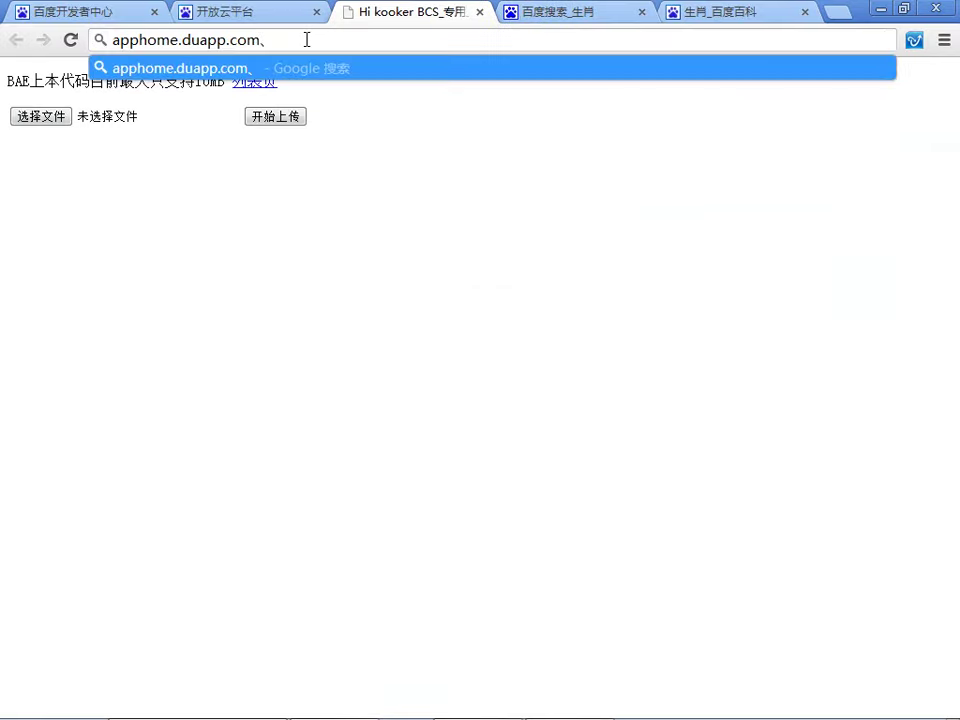
key("BackSpace")
type("/")
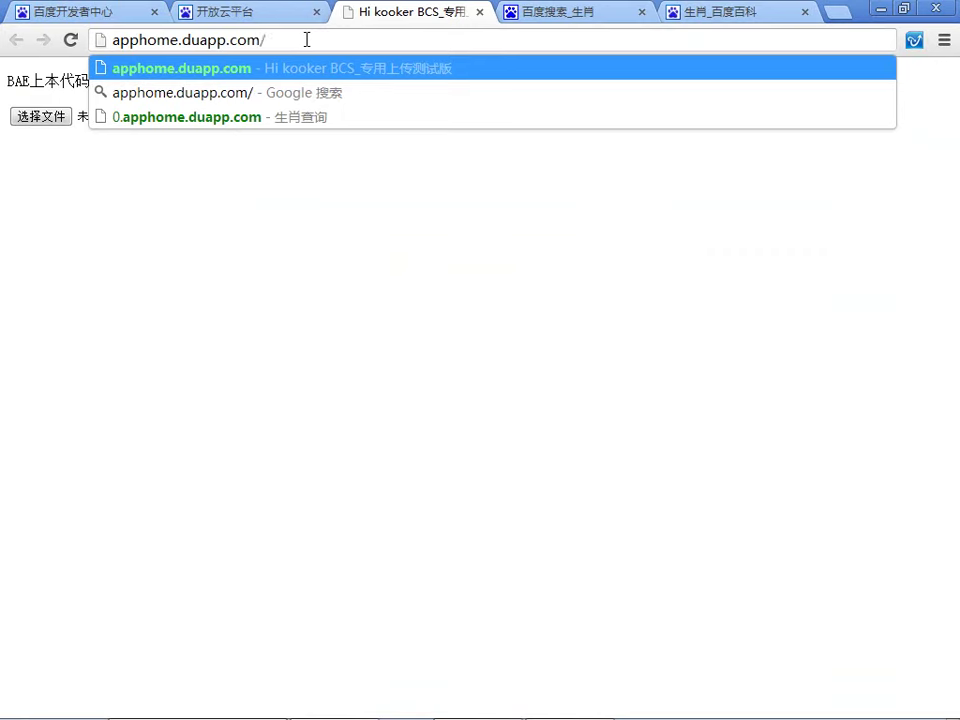
type("sheng")
key("Escape")
type("shengxiao/")
key("Return")
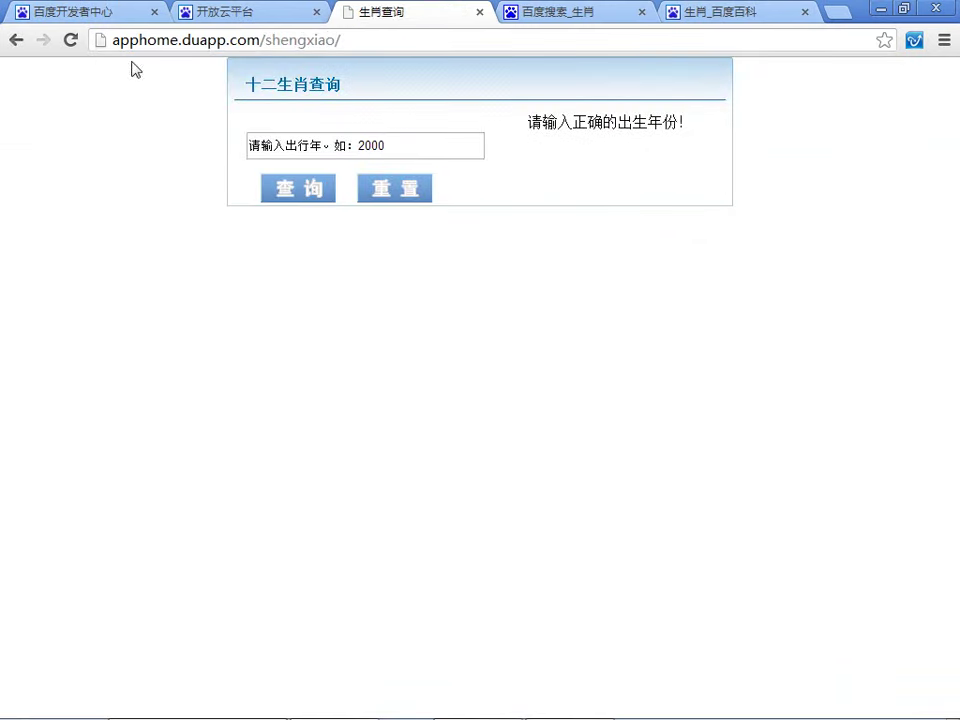
- Highlight the apphome.duapp.com/shengxiao/ address to point out the live 十二生肖查询 page URL
left_click_drag(115, 40, 351, 48)
left_click(364, 46)
left_click_drag(362, 43, 100, 38)
left_click(91, 99)
left_click_drag(266, 40, 94, 28)
left_click(114, 139)
left_click_drag(112, 40, 259, 44)
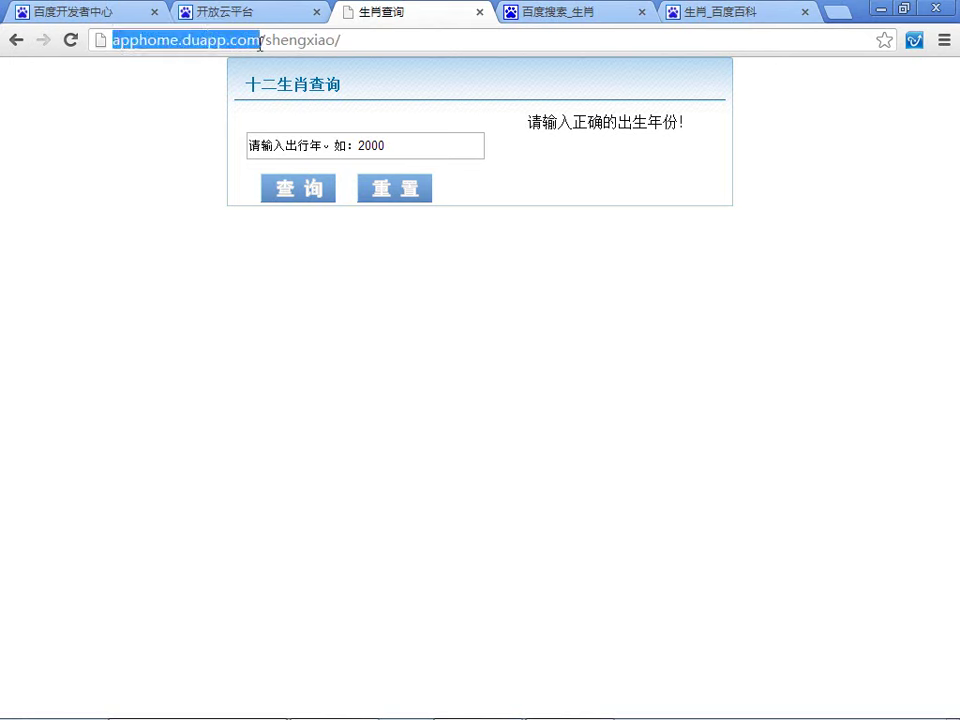
left_click_drag(260, 44, 345, 41)
left_click(345, 41)
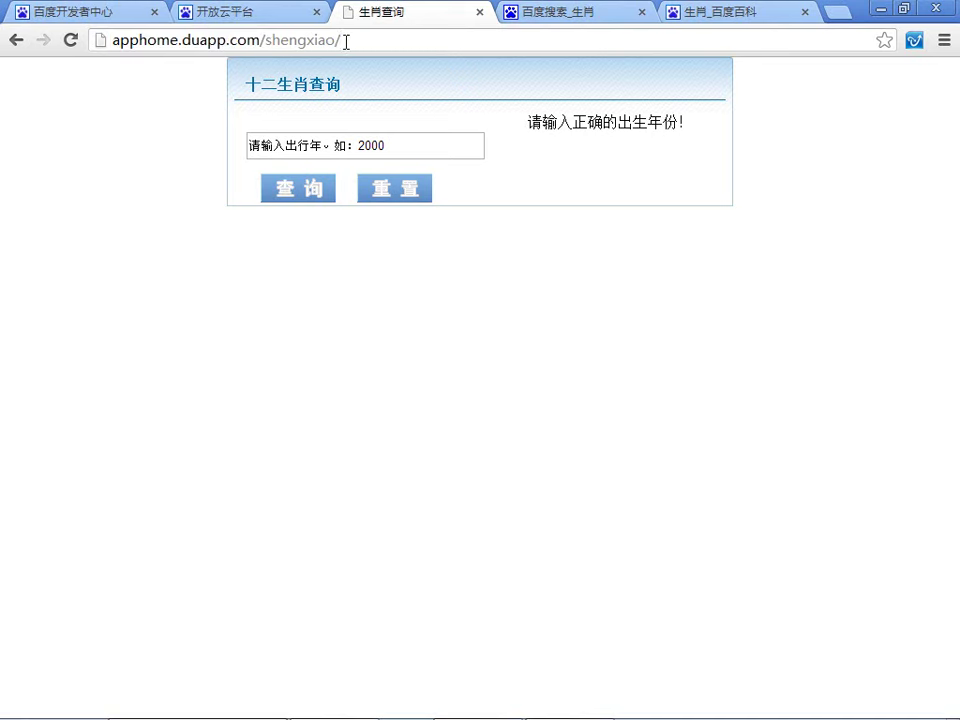